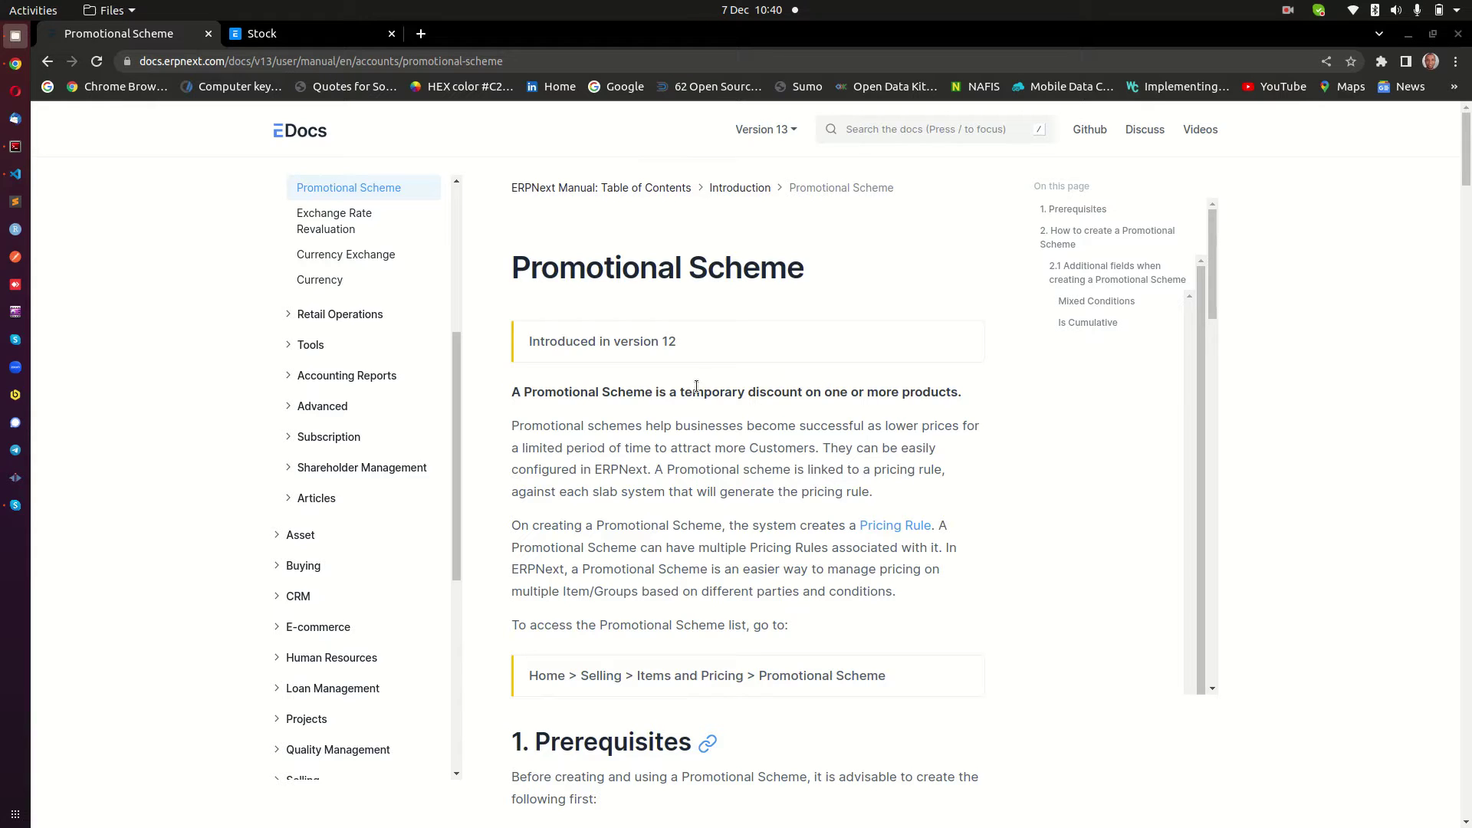
Review the Promotional Scheme documentation page, including its prerequisites, creation steps and additional fields
scroll(330, 613, "up", 4)
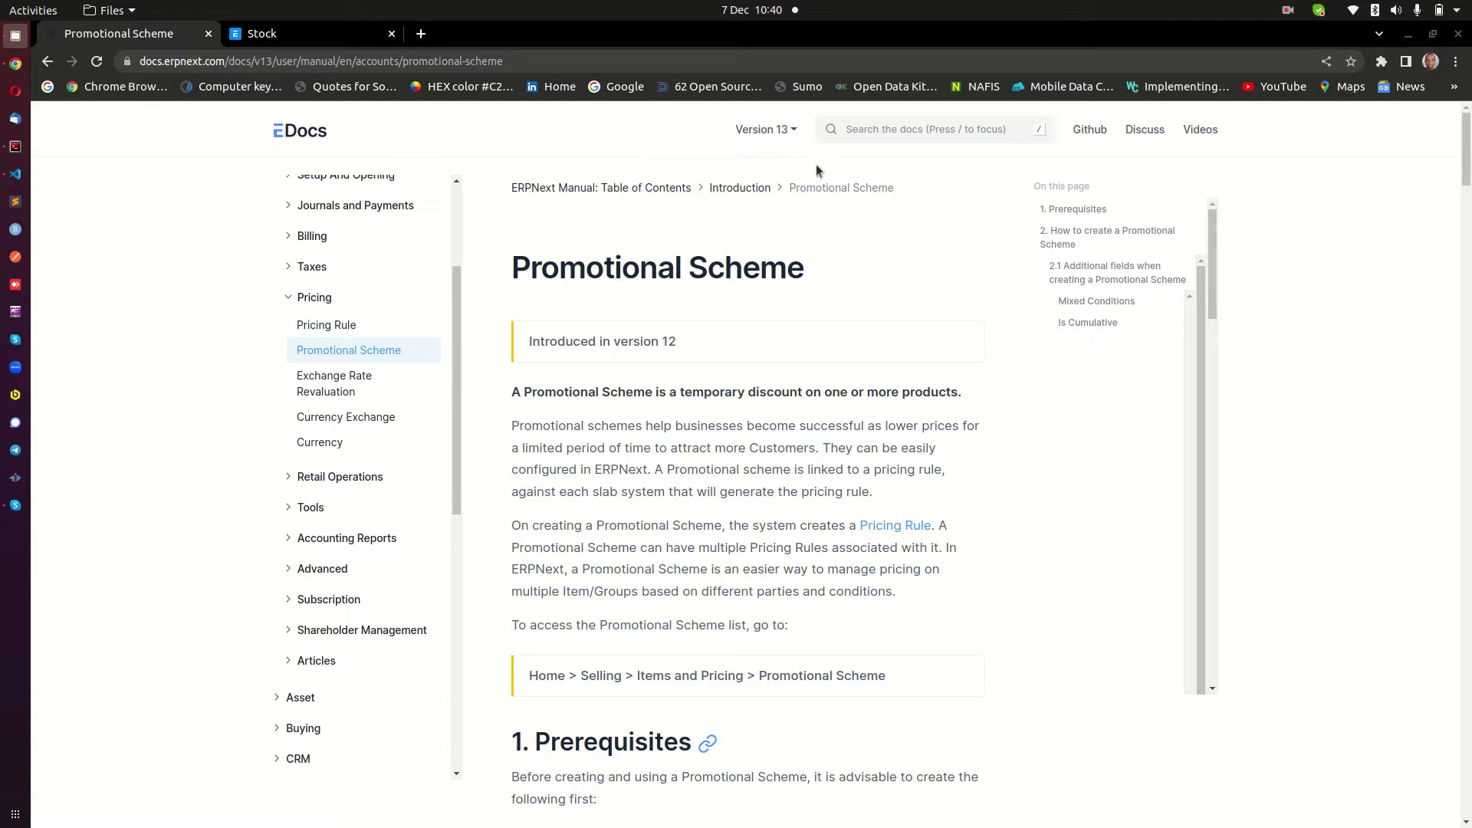
left_click(892, 134)
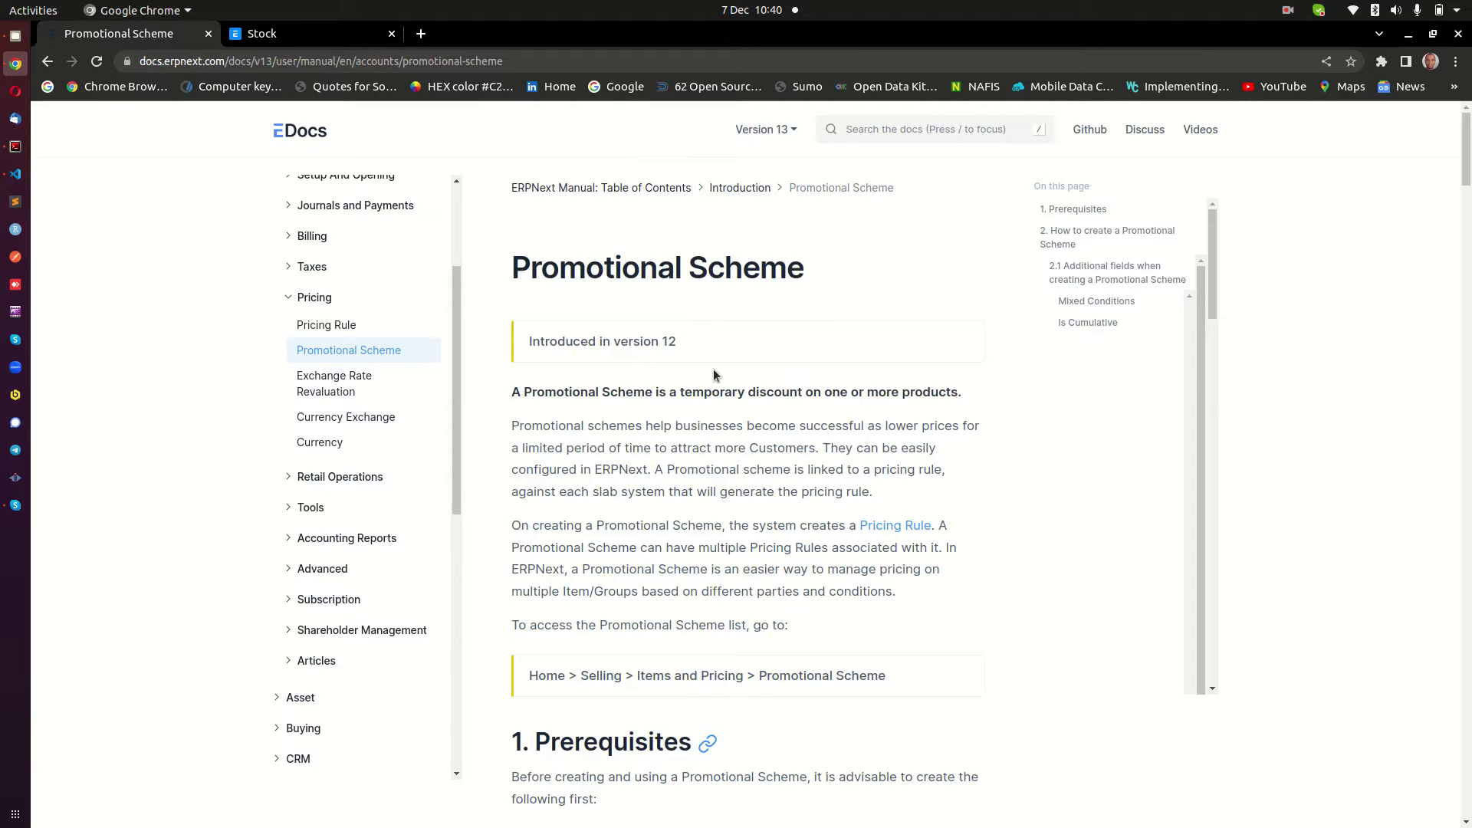
scroll(659, 406, "down", 5)
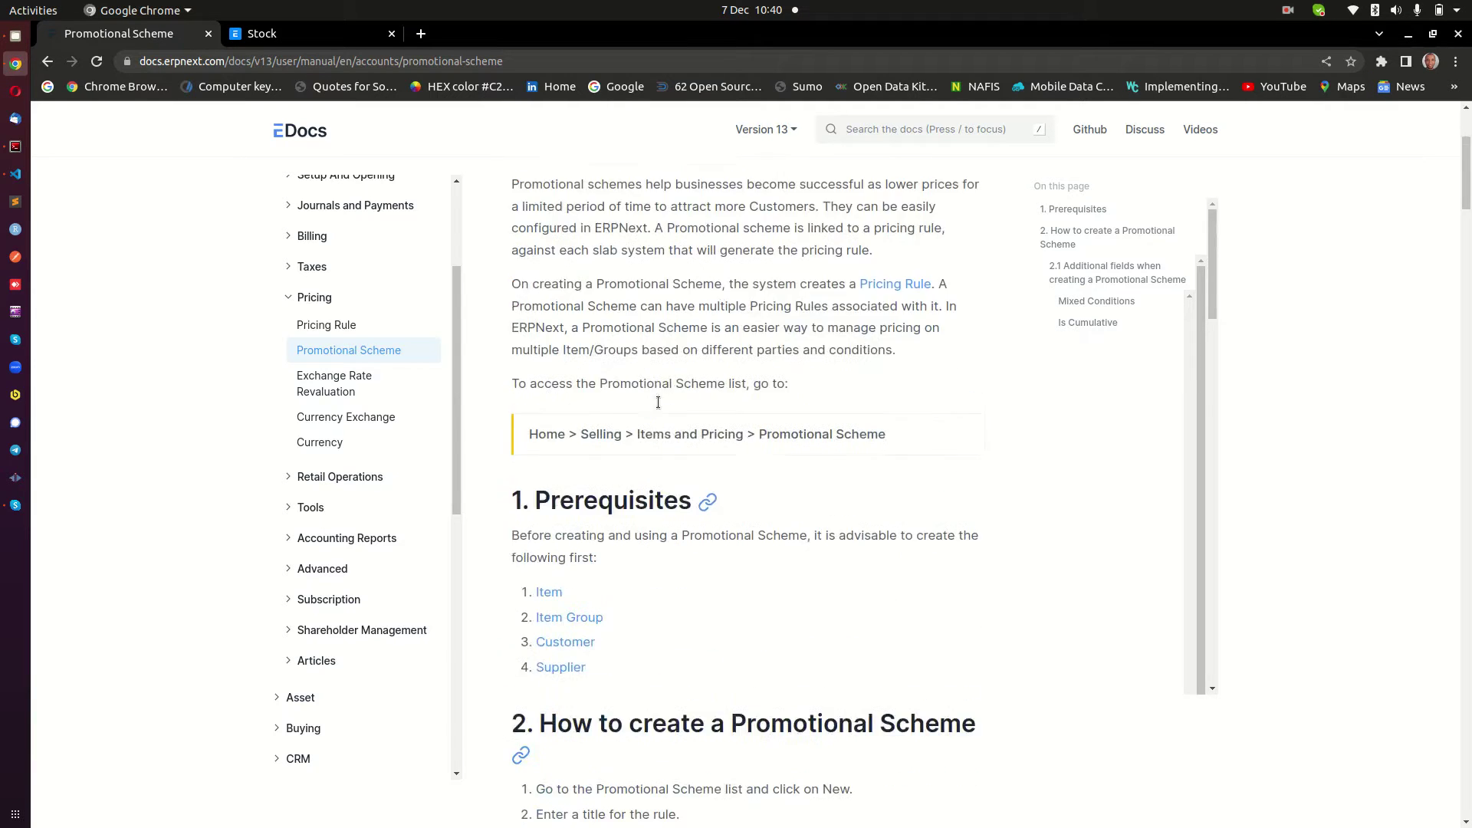
scroll(667, 414, "down", 15)
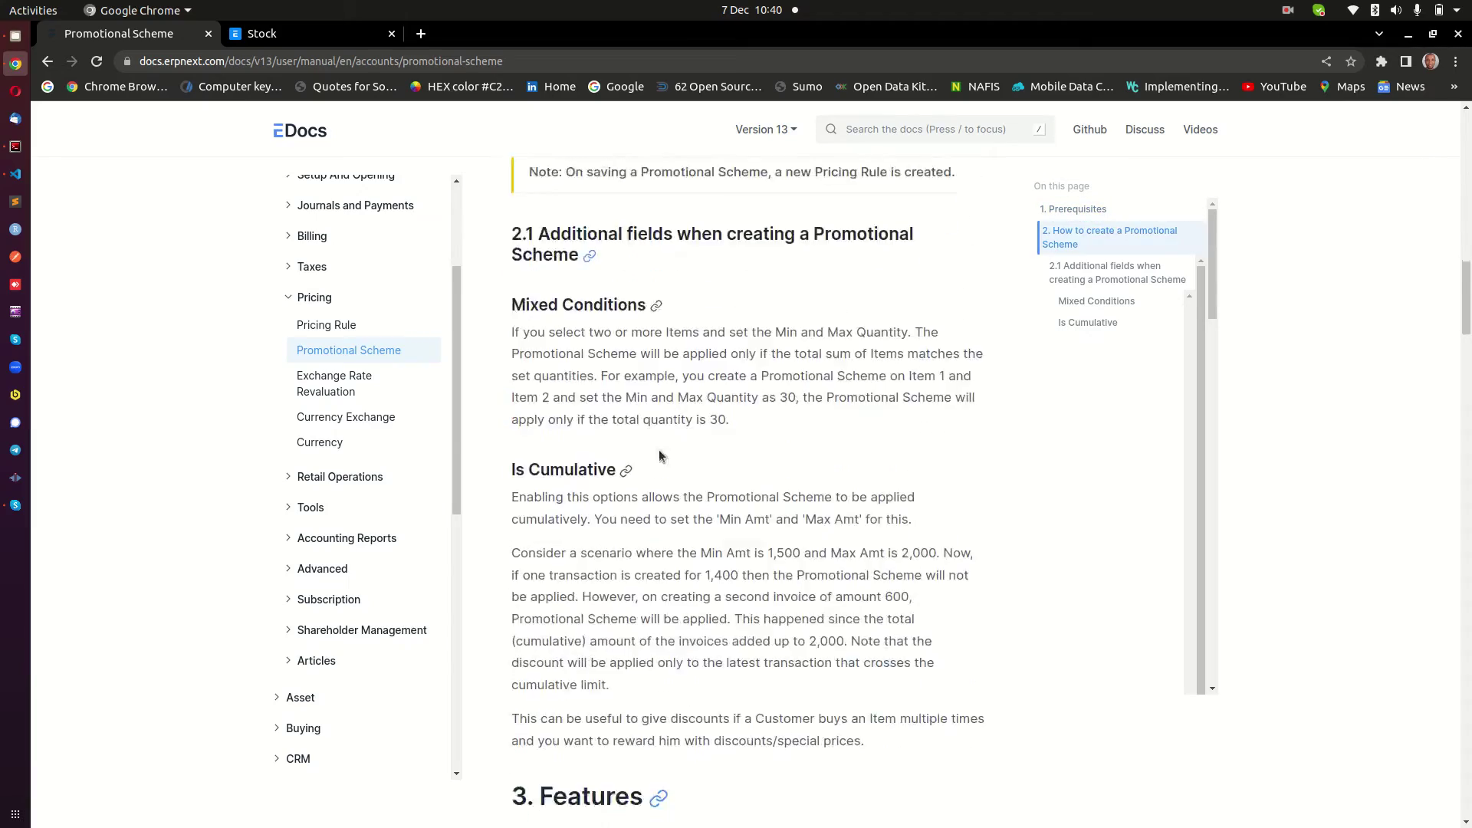
left_click_drag(1466, 349, 1467, 113)
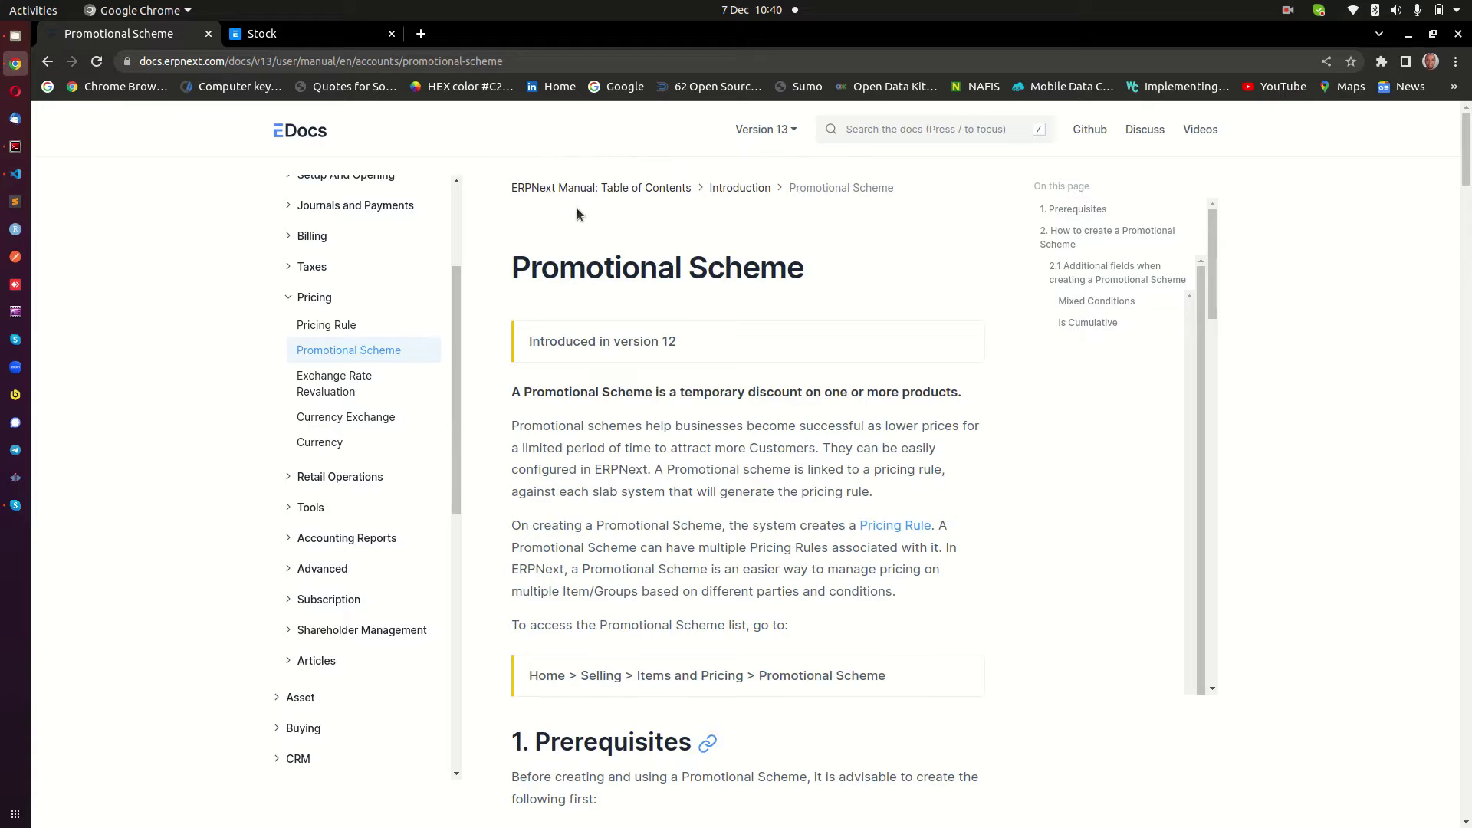
Switch to the ERPNext site, search for "promotio" and open the Promotional Scheme list
left_click(306, 46)
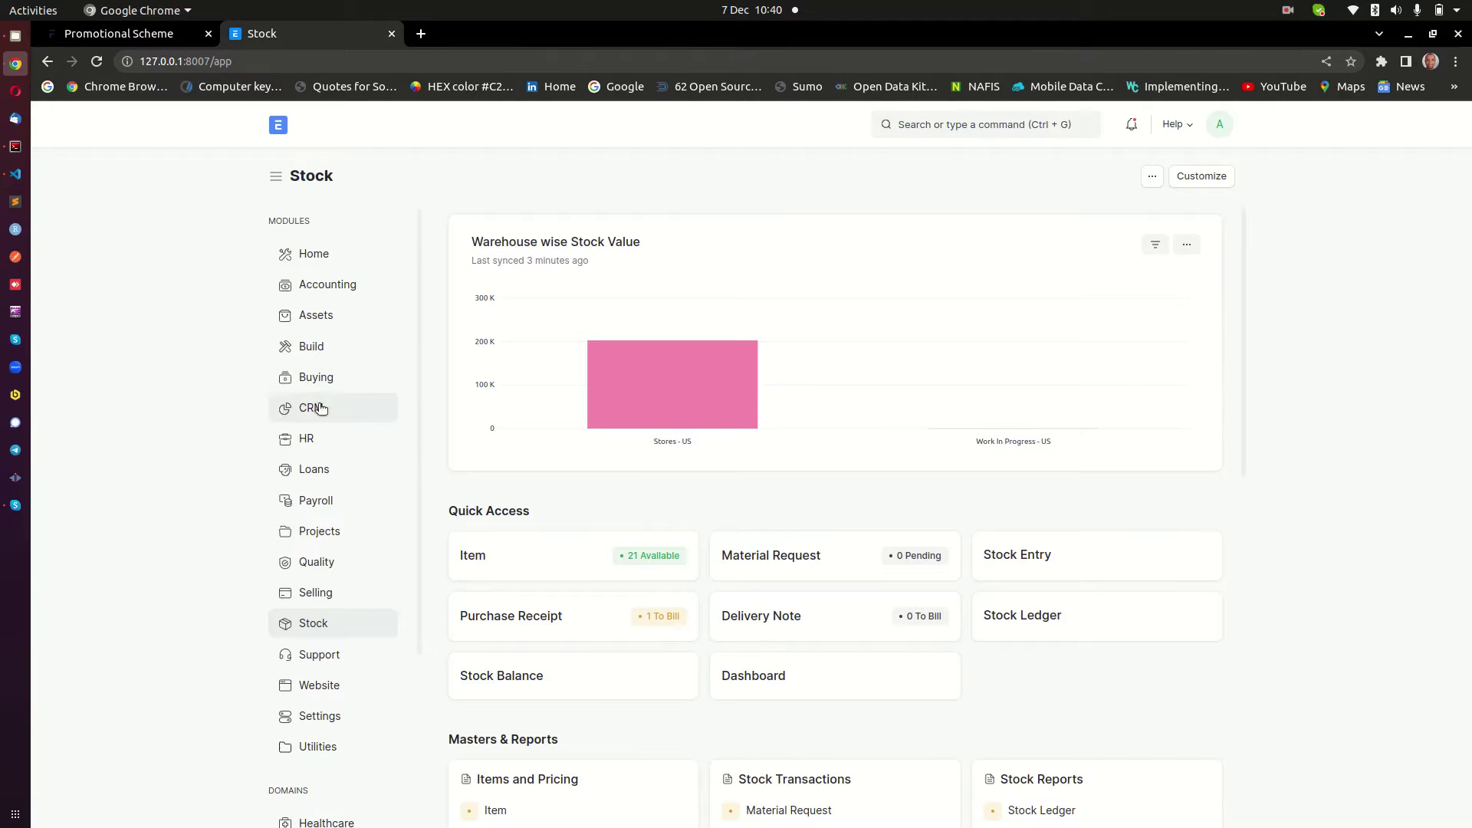
scroll(306, 537, "down", 5)
scroll(305, 545, "up", 5)
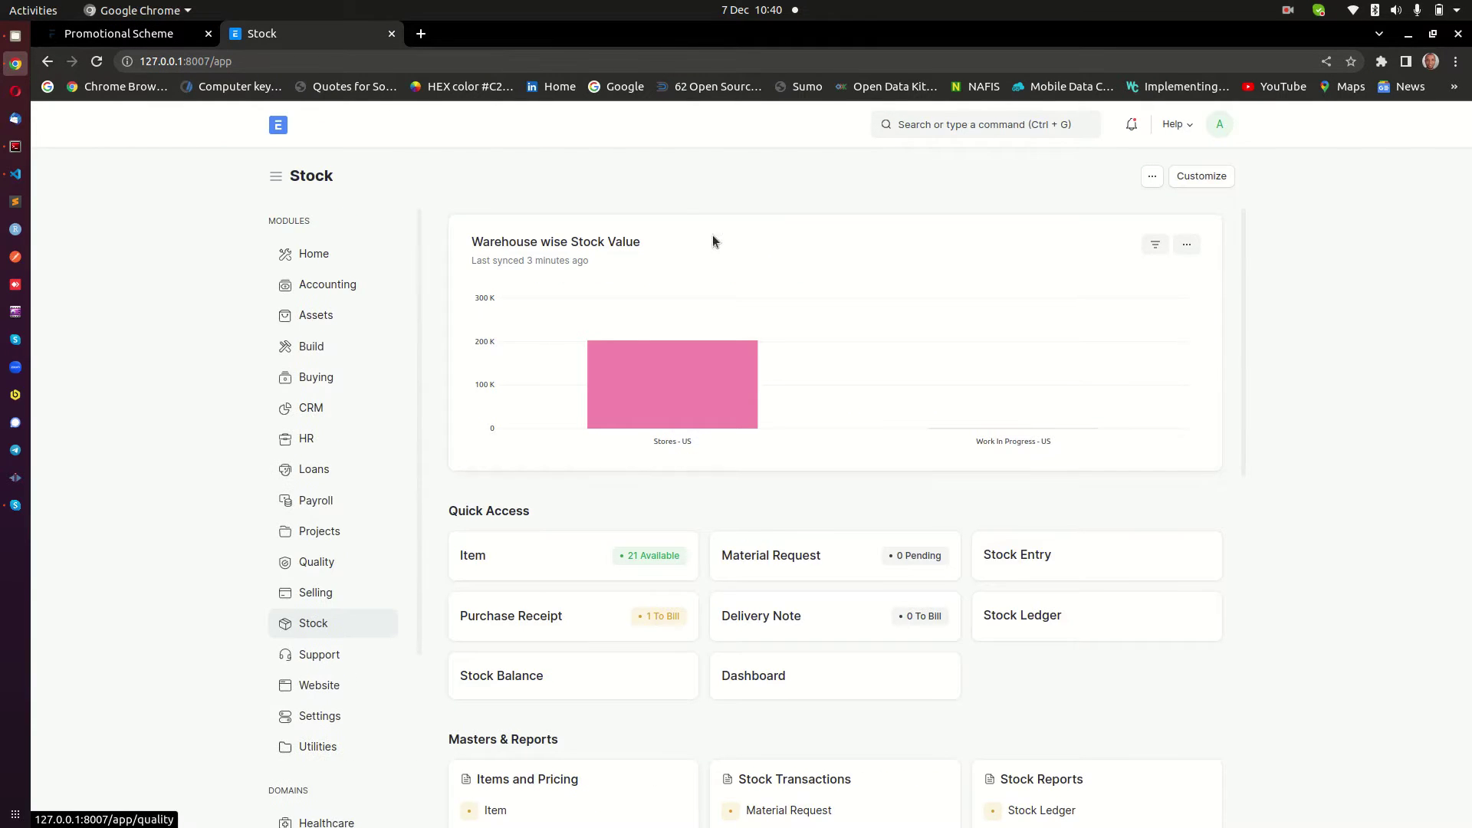
left_click(1007, 125)
type("promotio")
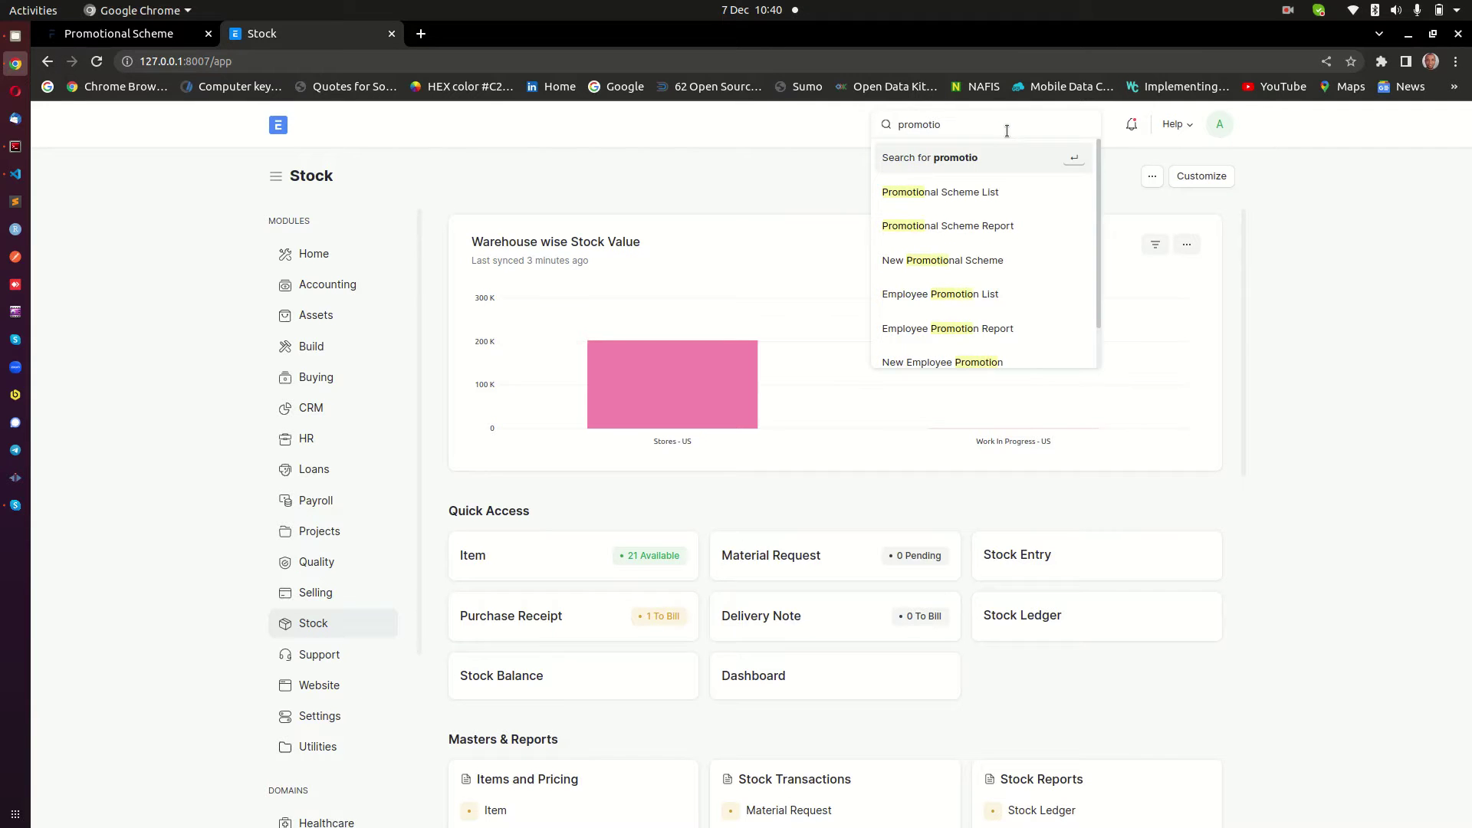
left_click(923, 197)
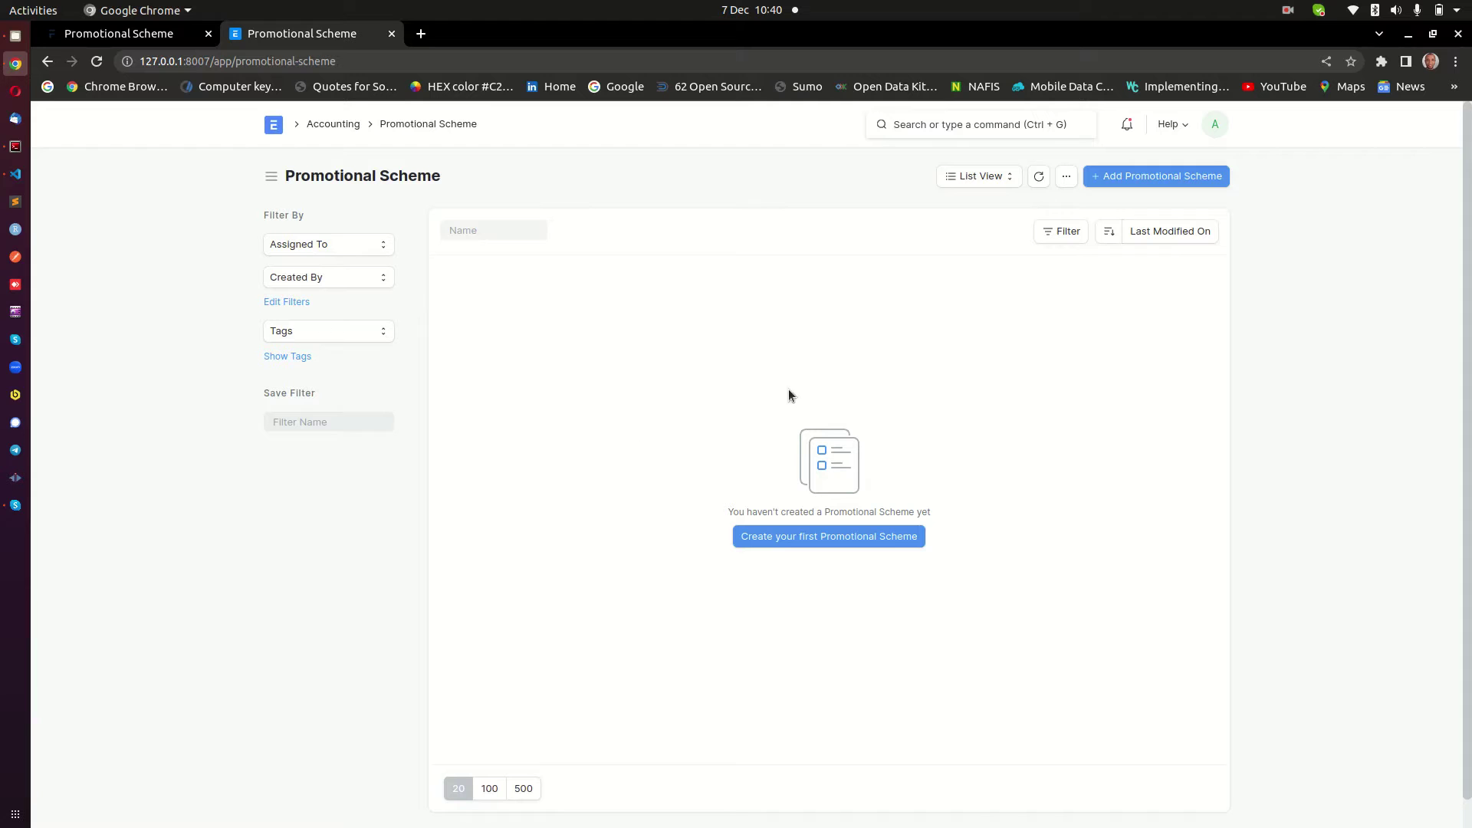
Open the Pricing Rule list in a separate browser tab placed before the Promotional Scheme tab
right_click(310, 127)
left_click(315, 132)
left_click_drag(491, 34, 361, 26)
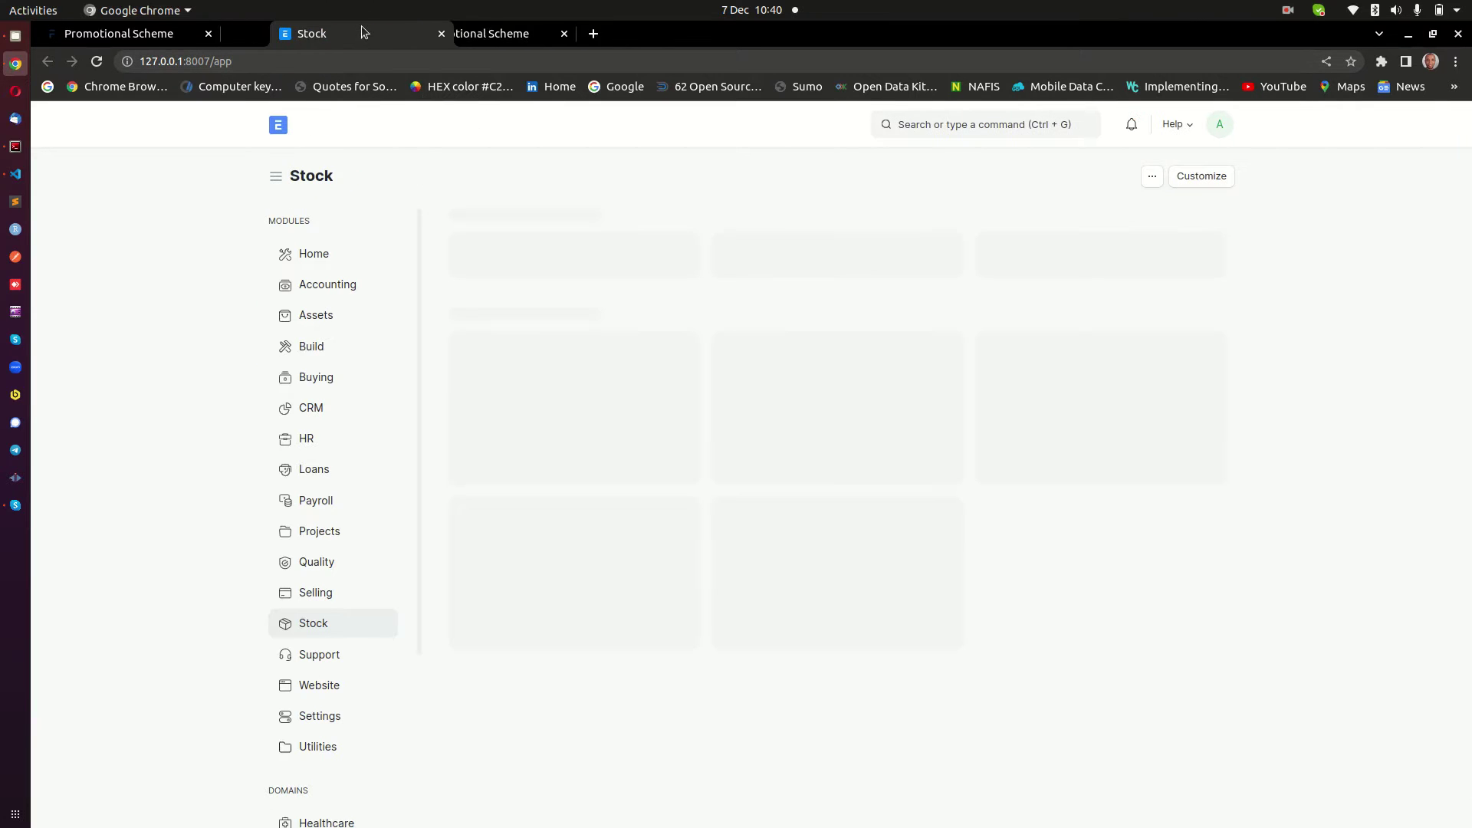
left_click(937, 123)
type("p")
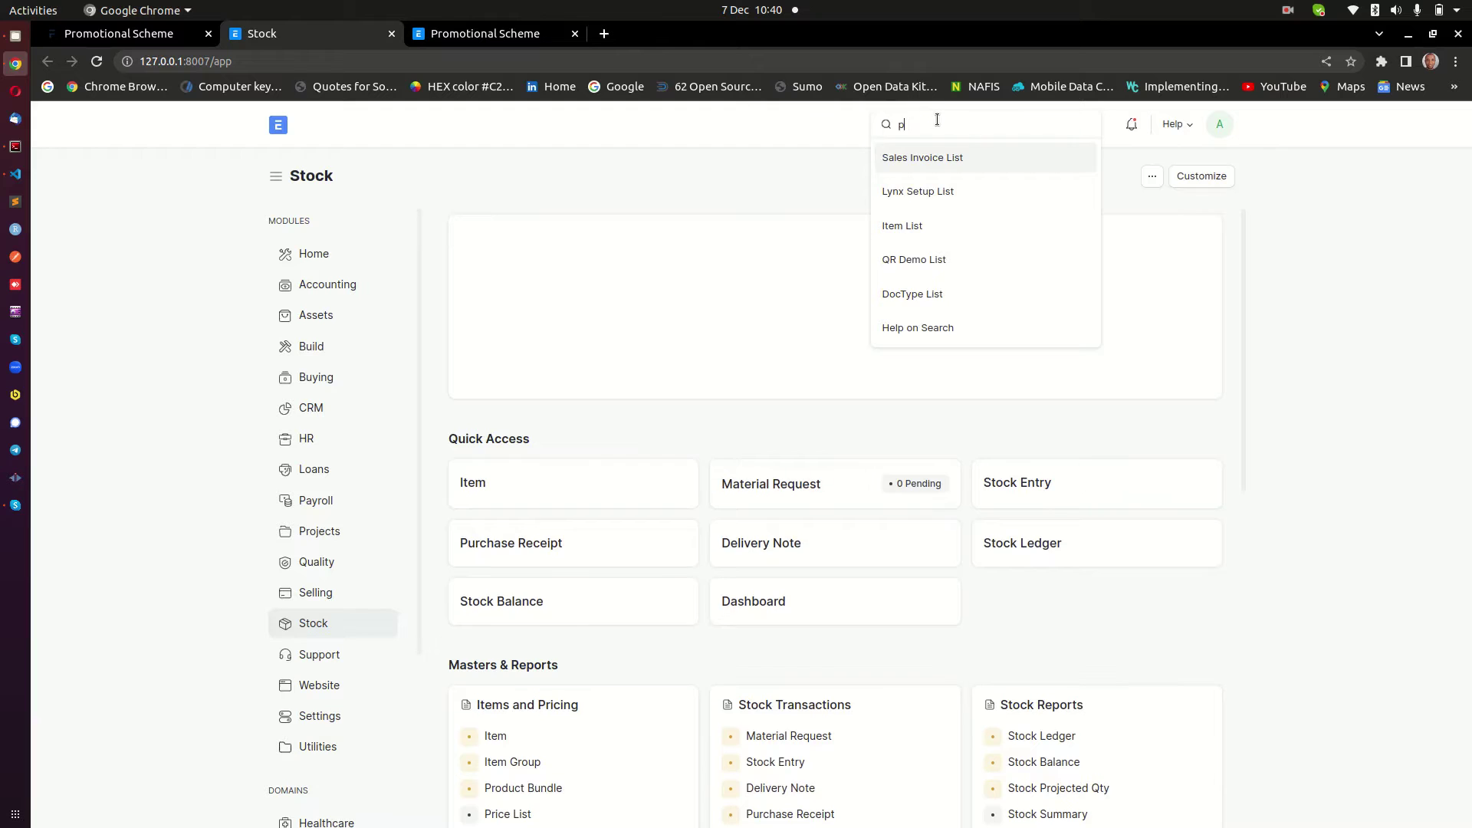
type("ricing rul")
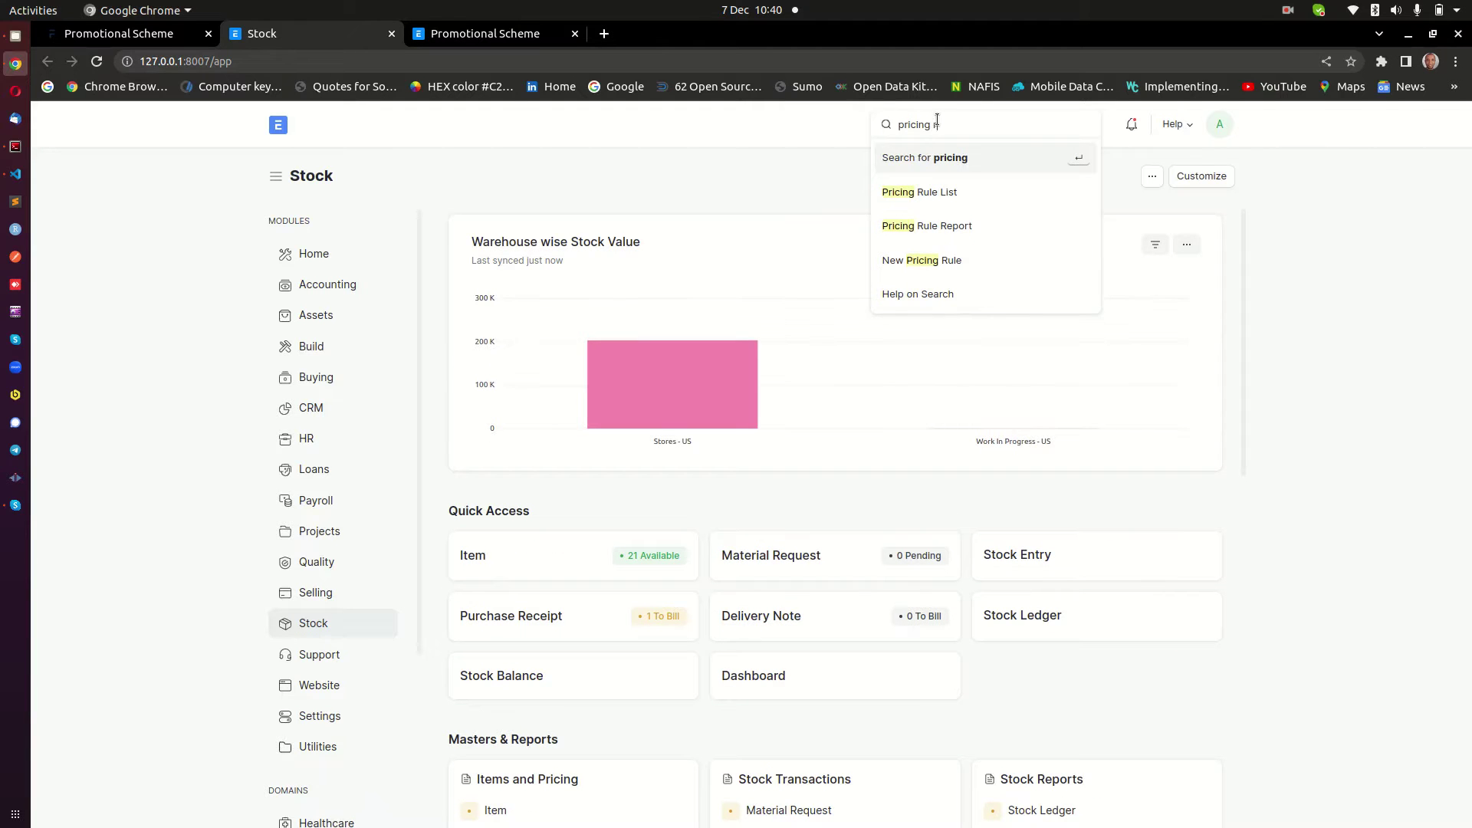
left_click(934, 190)
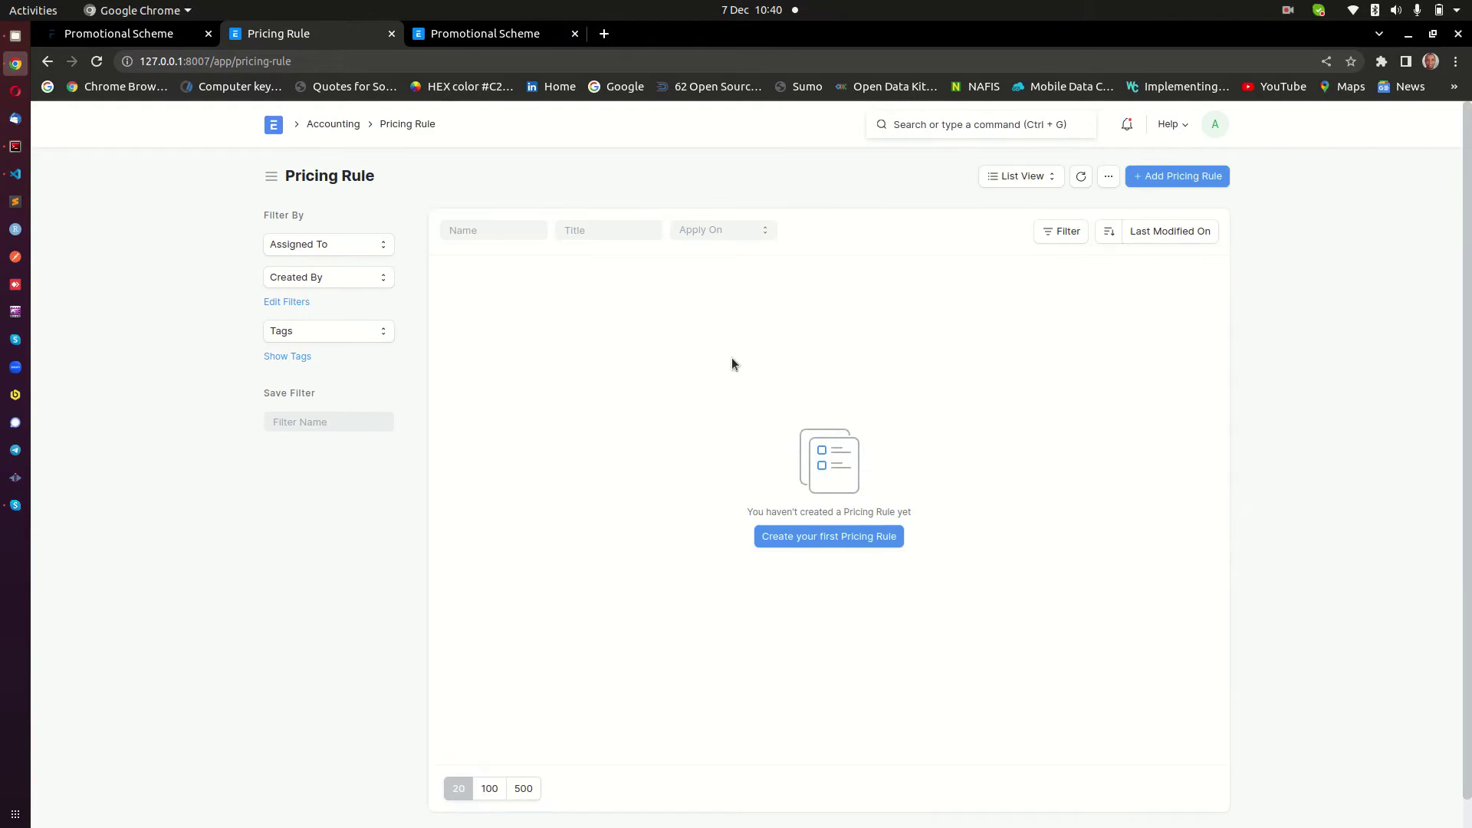
Check the Promotional Scheme and Pricing Rule lists for existing records
left_click(491, 34)
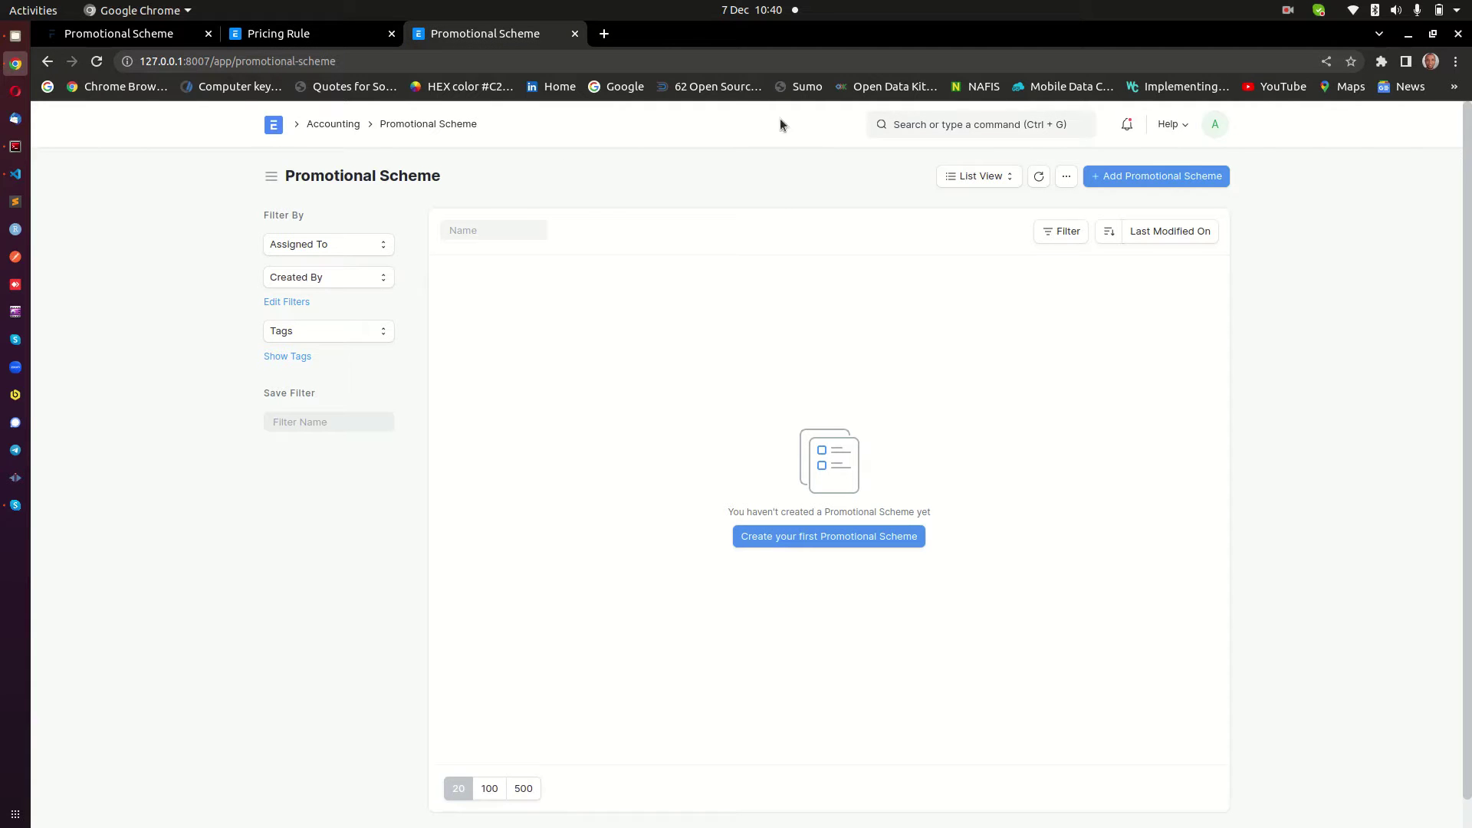
left_click(311, 34)
left_click(647, 147)
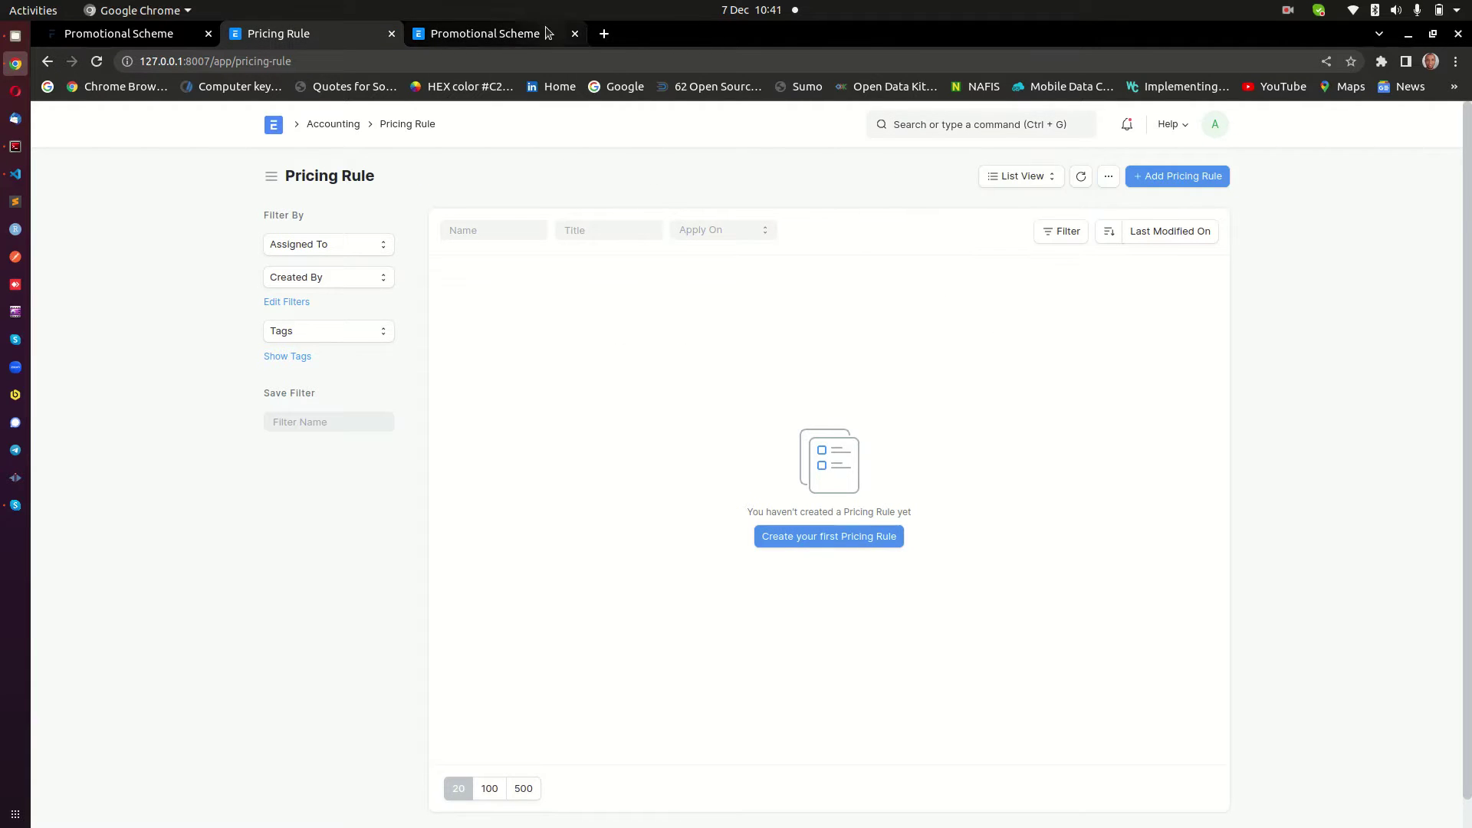
Create a new promotional scheme and name it "Upeosoft Test Promotion"
left_click(491, 34)
left_click(850, 541)
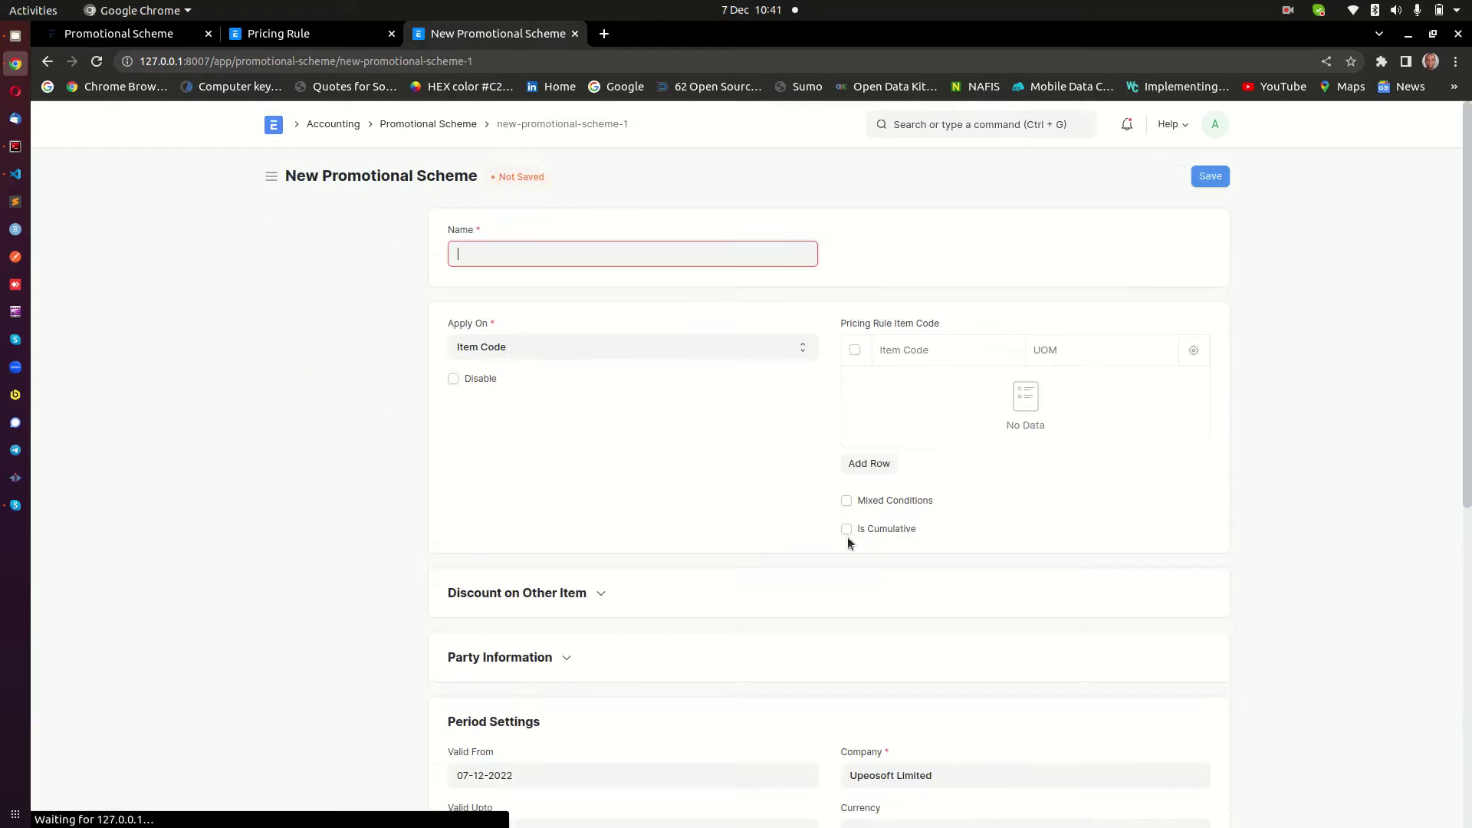
type("Upeosoft ")
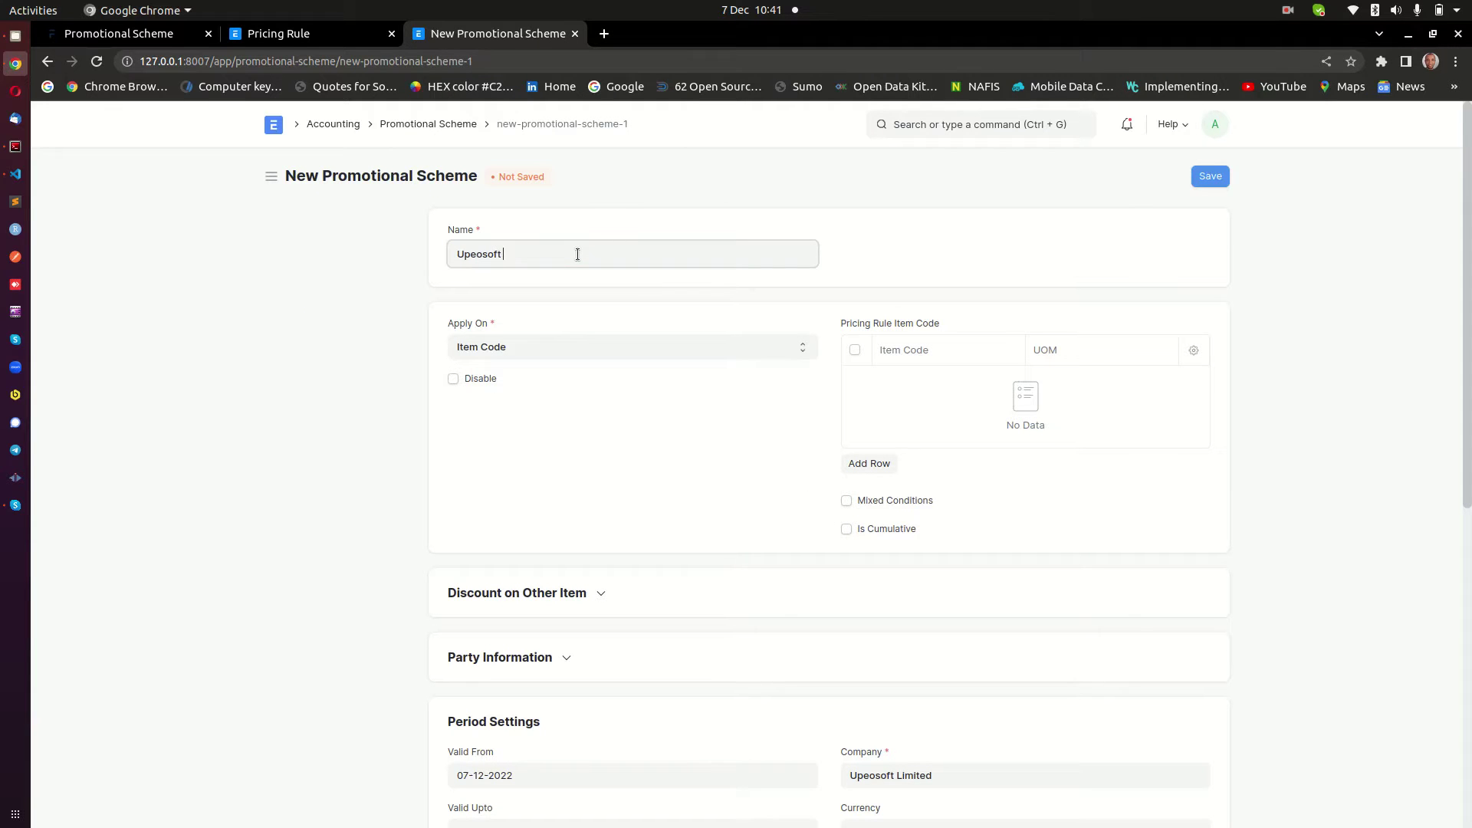
type("test promotion")
left_click_drag(533, 255, 500, 259)
type("PTe")
Set the scheme to apply on Item Group and add the Products item group to its pricing rule table
left_click(532, 348)
left_click(533, 395)
left_click(547, 342)
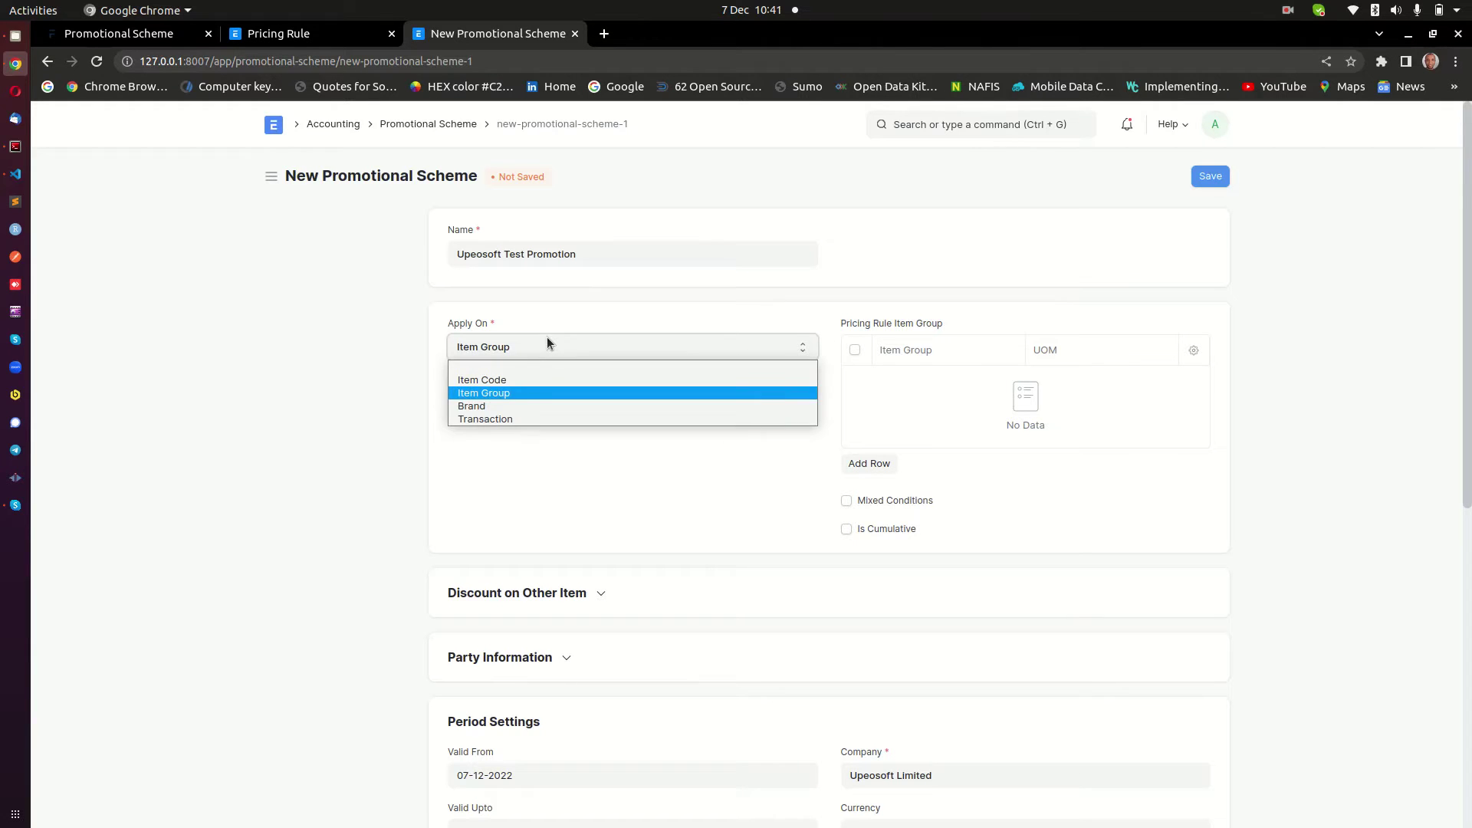
left_click(513, 388)
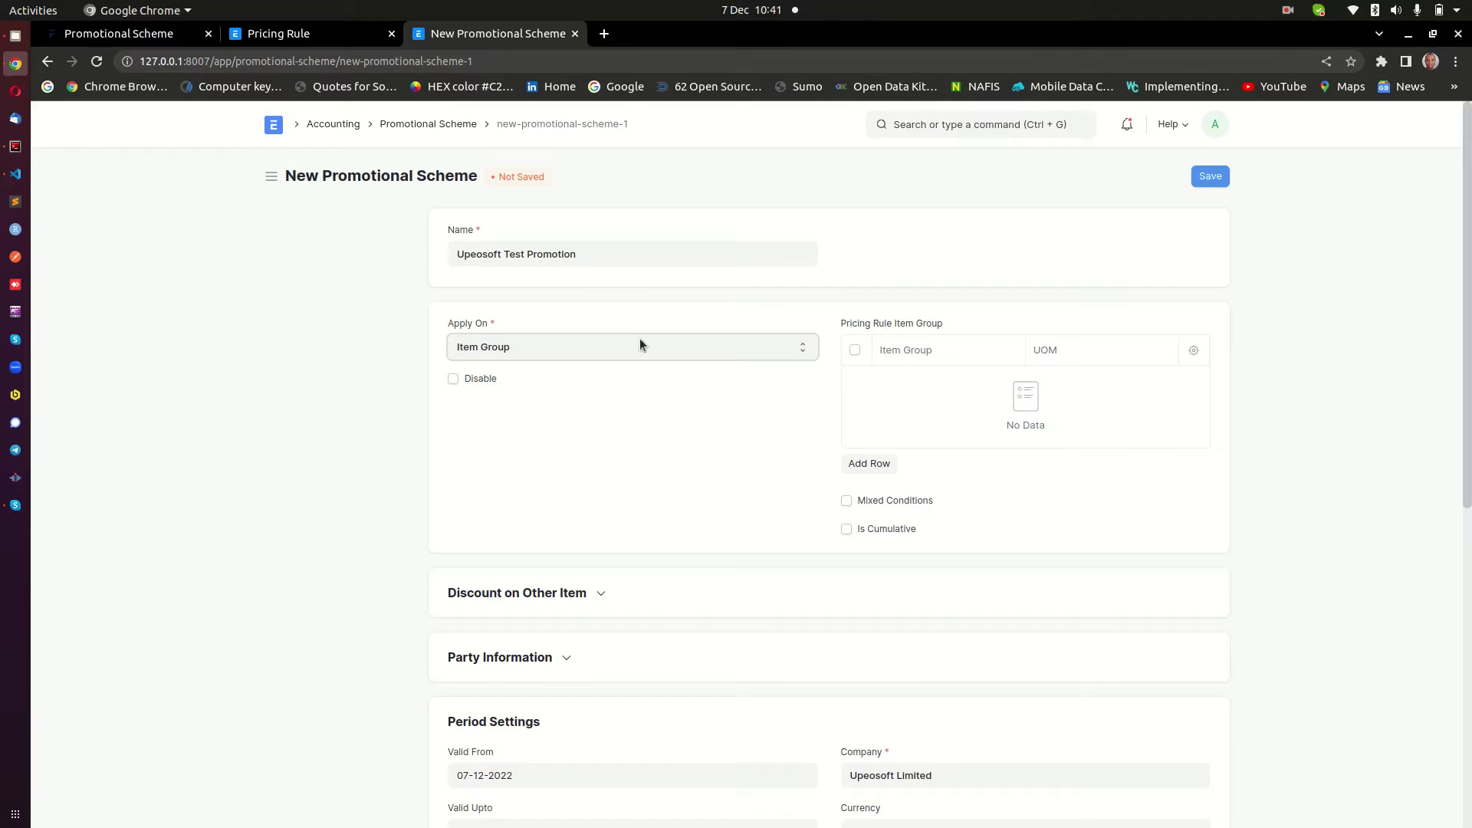
left_click(880, 463)
left_click(941, 270)
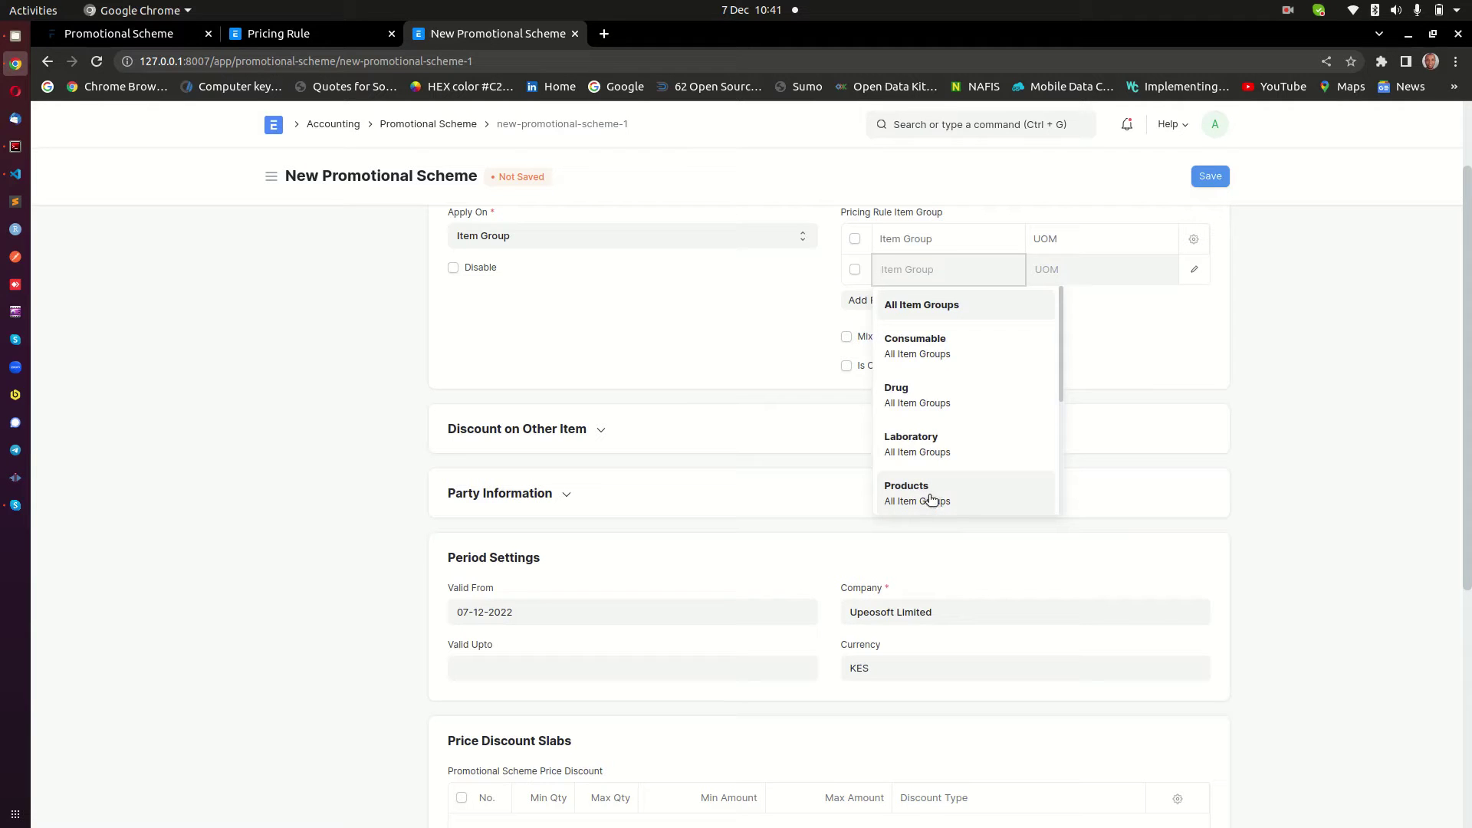
left_click(968, 499)
left_click(890, 301)
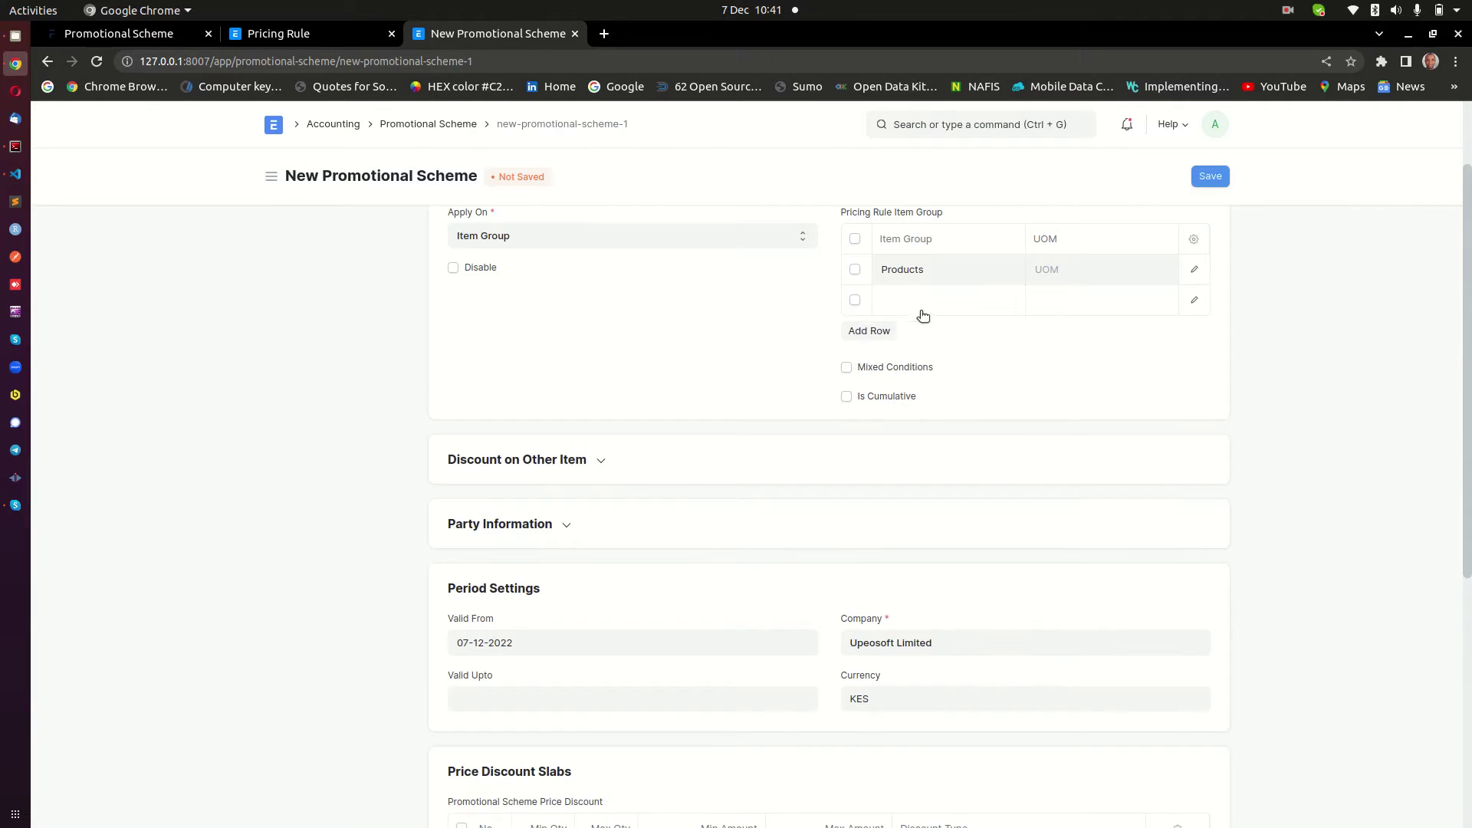
left_click(855, 301)
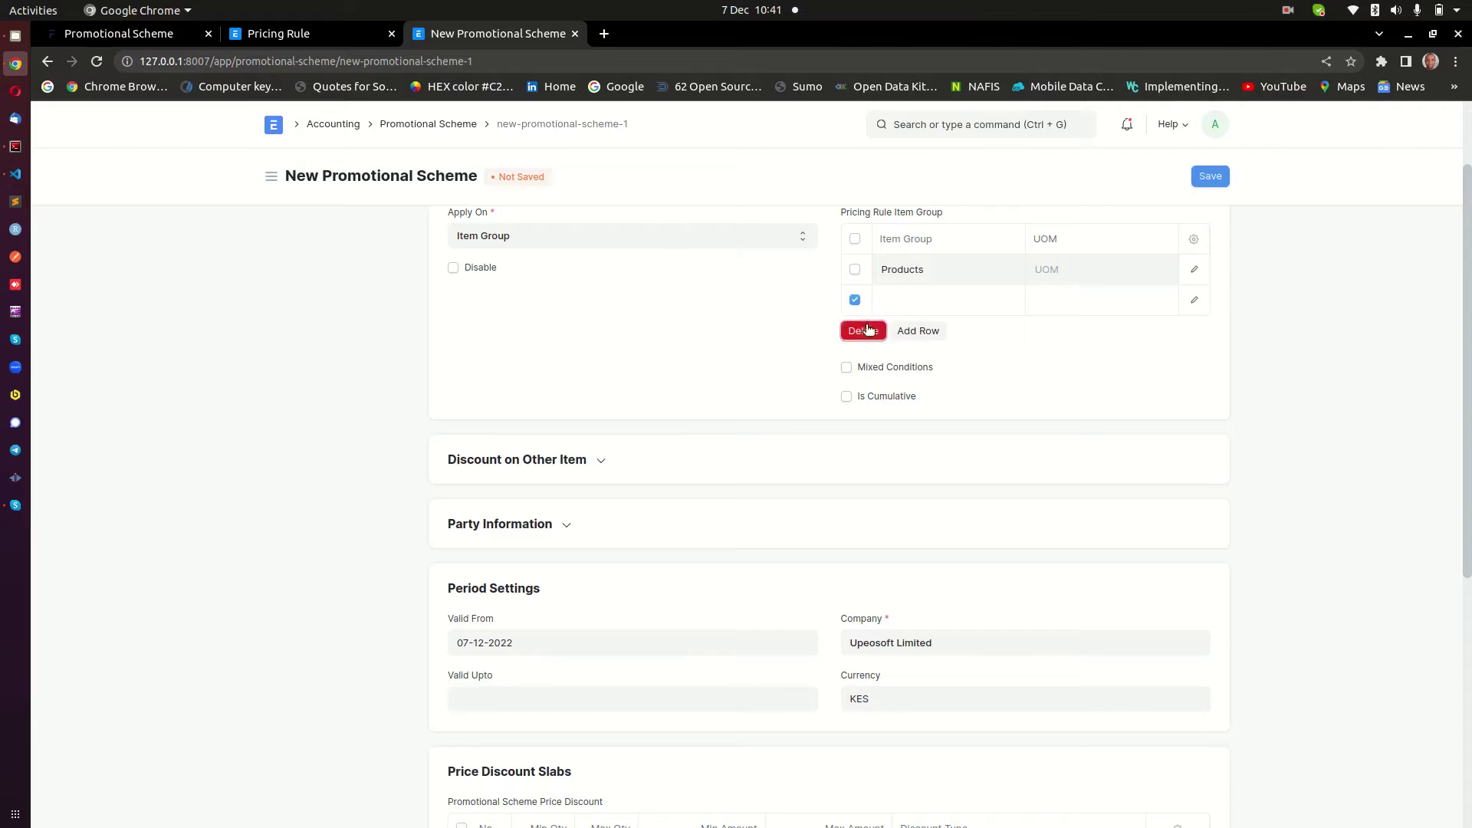
left_click(864, 331)
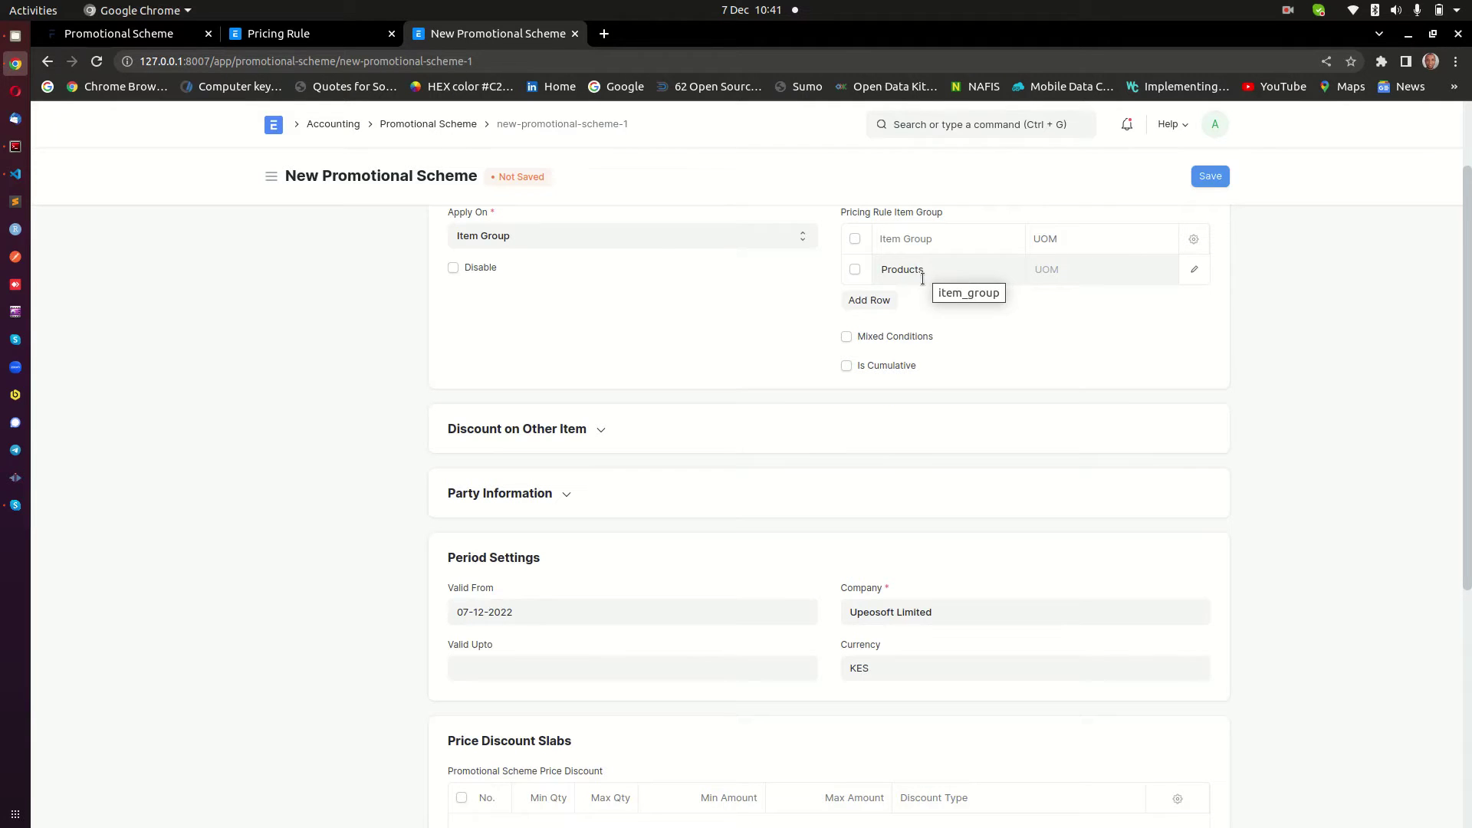
Open the Item list in a new browser tab, leaving the unsaved promotional scheme open
scroll(925, 284, "up", 2)
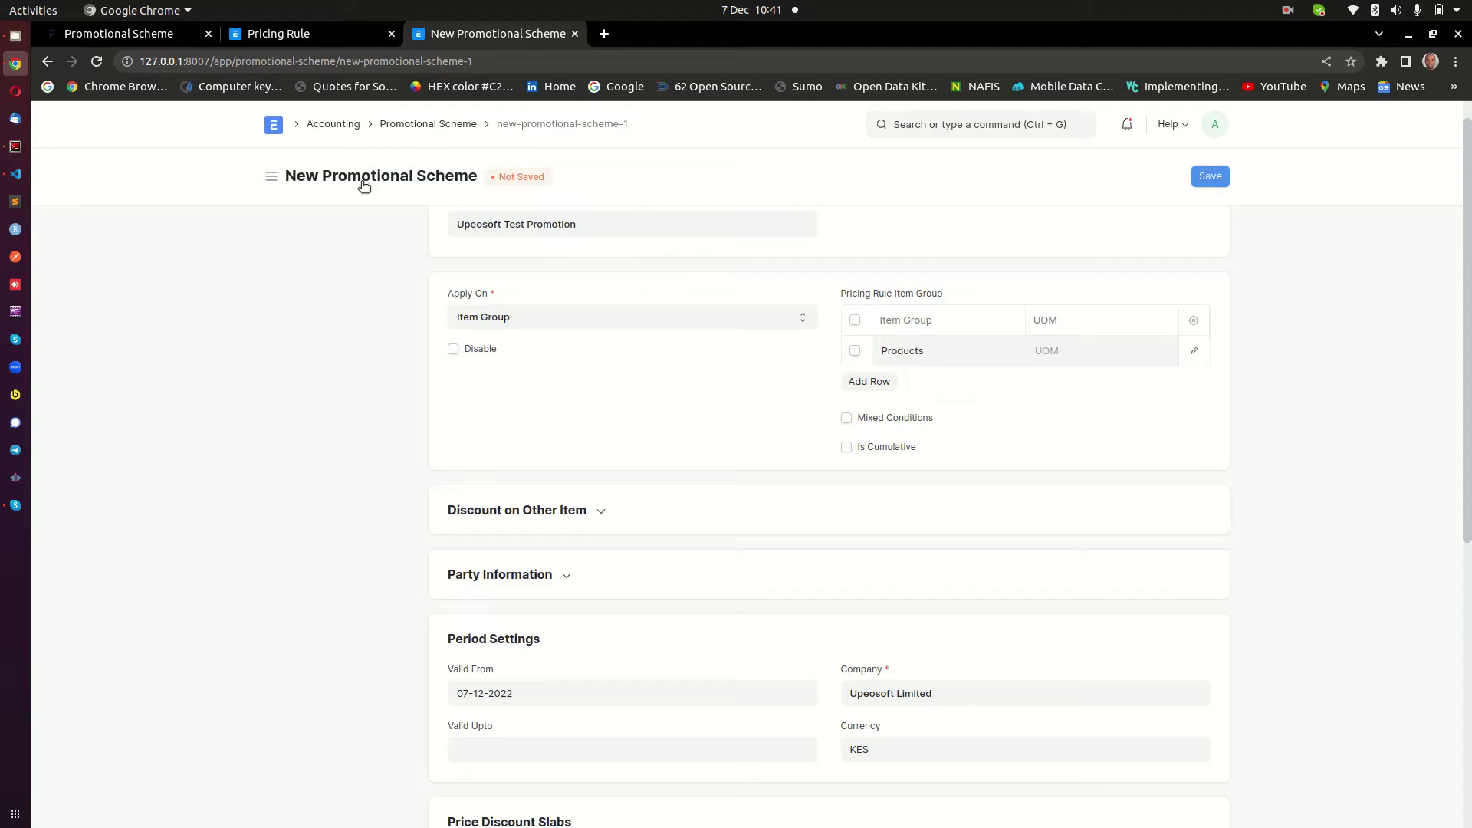
left_click(884, 352)
right_click(270, 127)
left_click(336, 132)
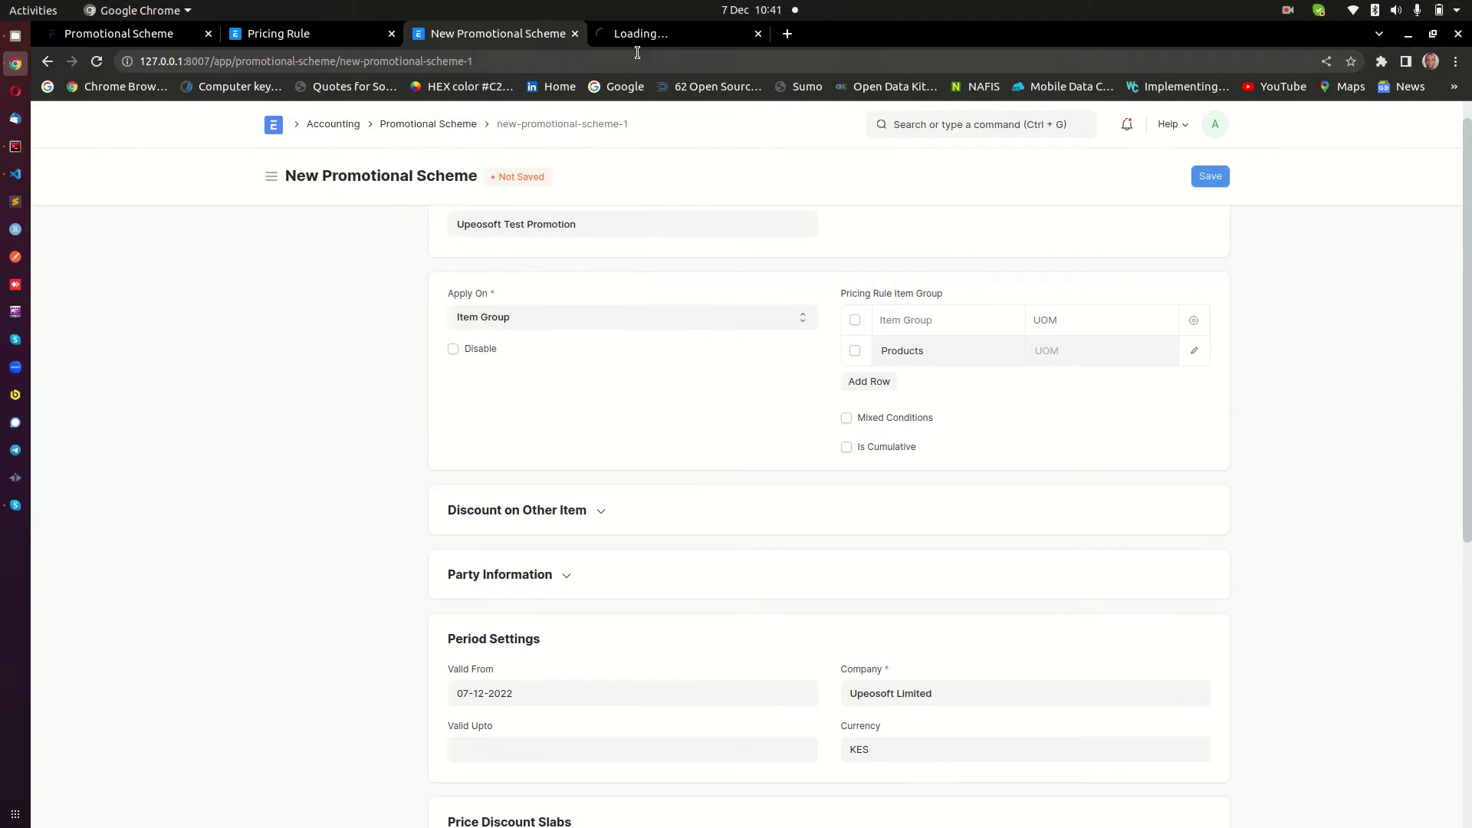
left_click(680, 34)
left_click(1003, 127)
type("u")
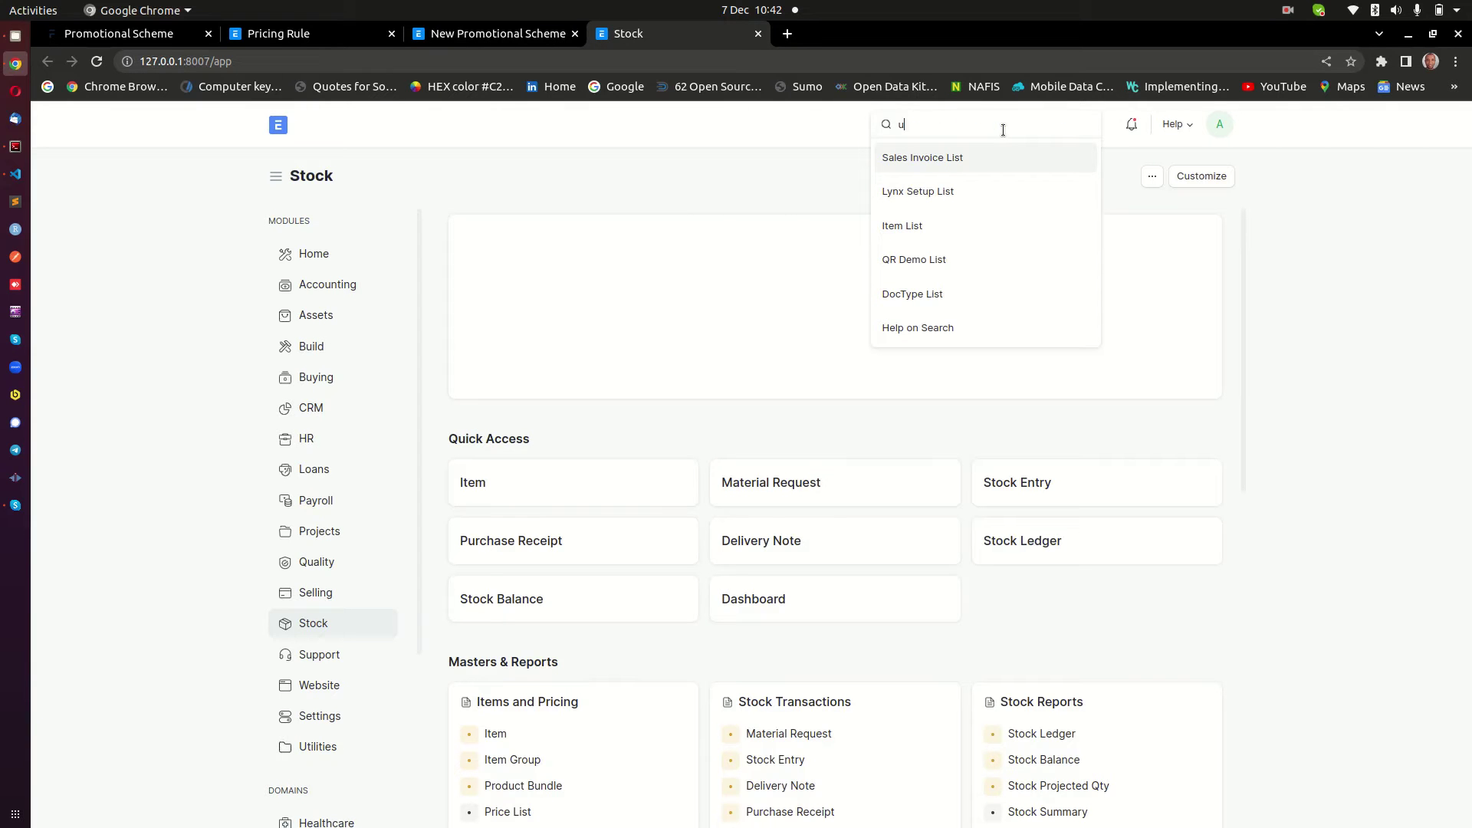
key("BackSpace")
type("item")
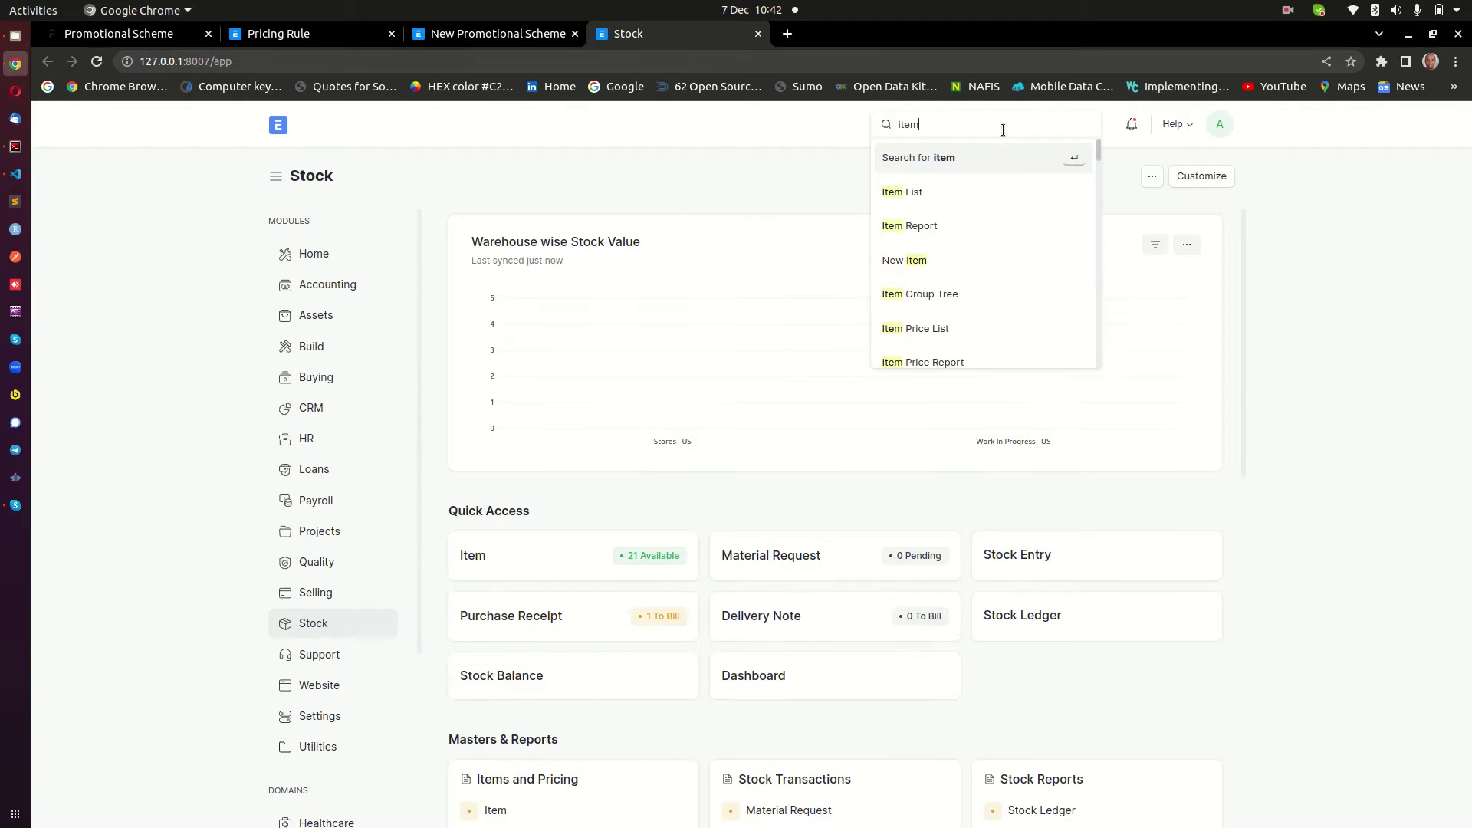
left_click(892, 195)
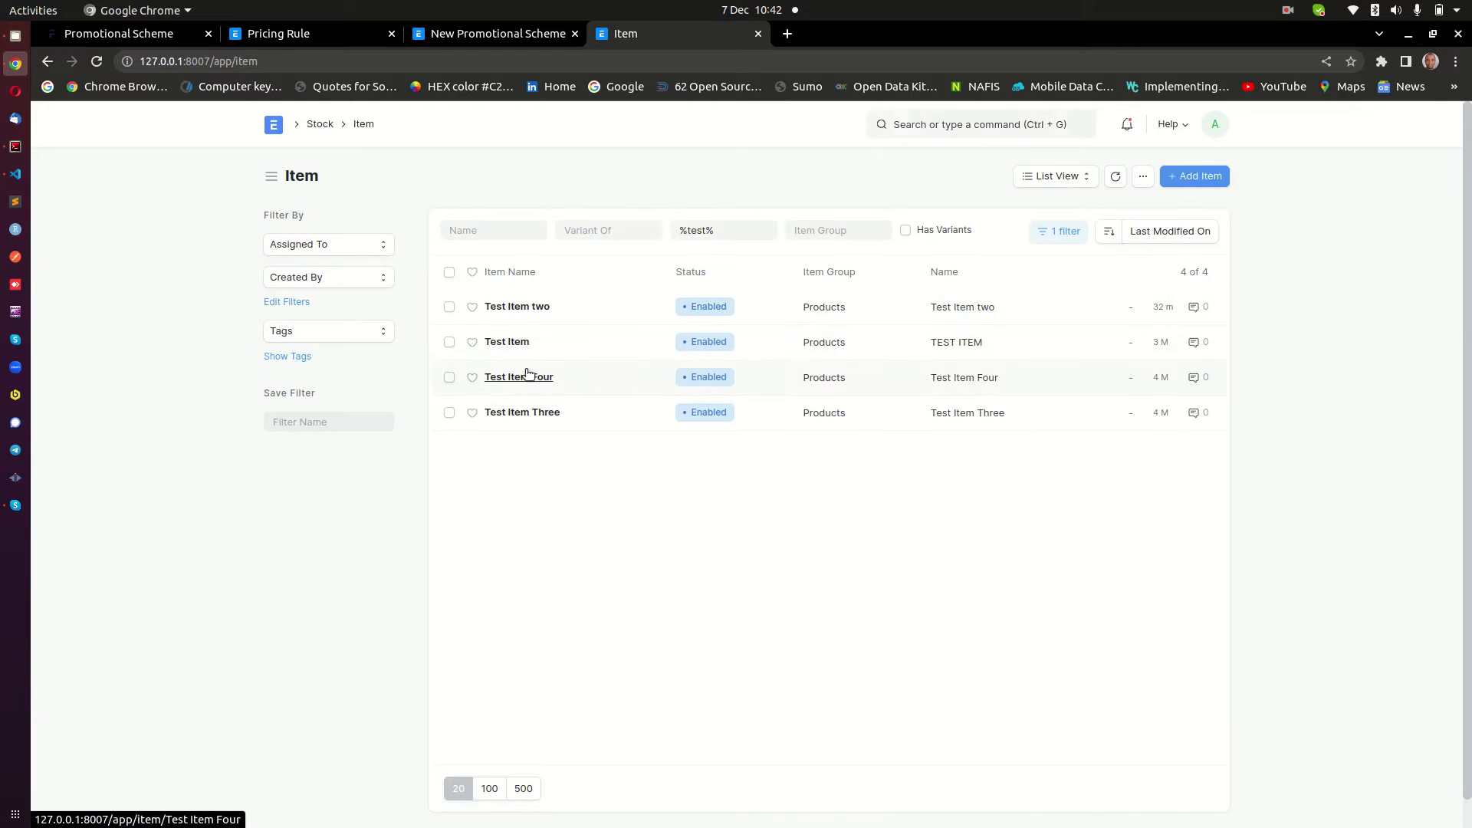
Open Test Item Four and check which item group it belongs to
left_click(527, 376)
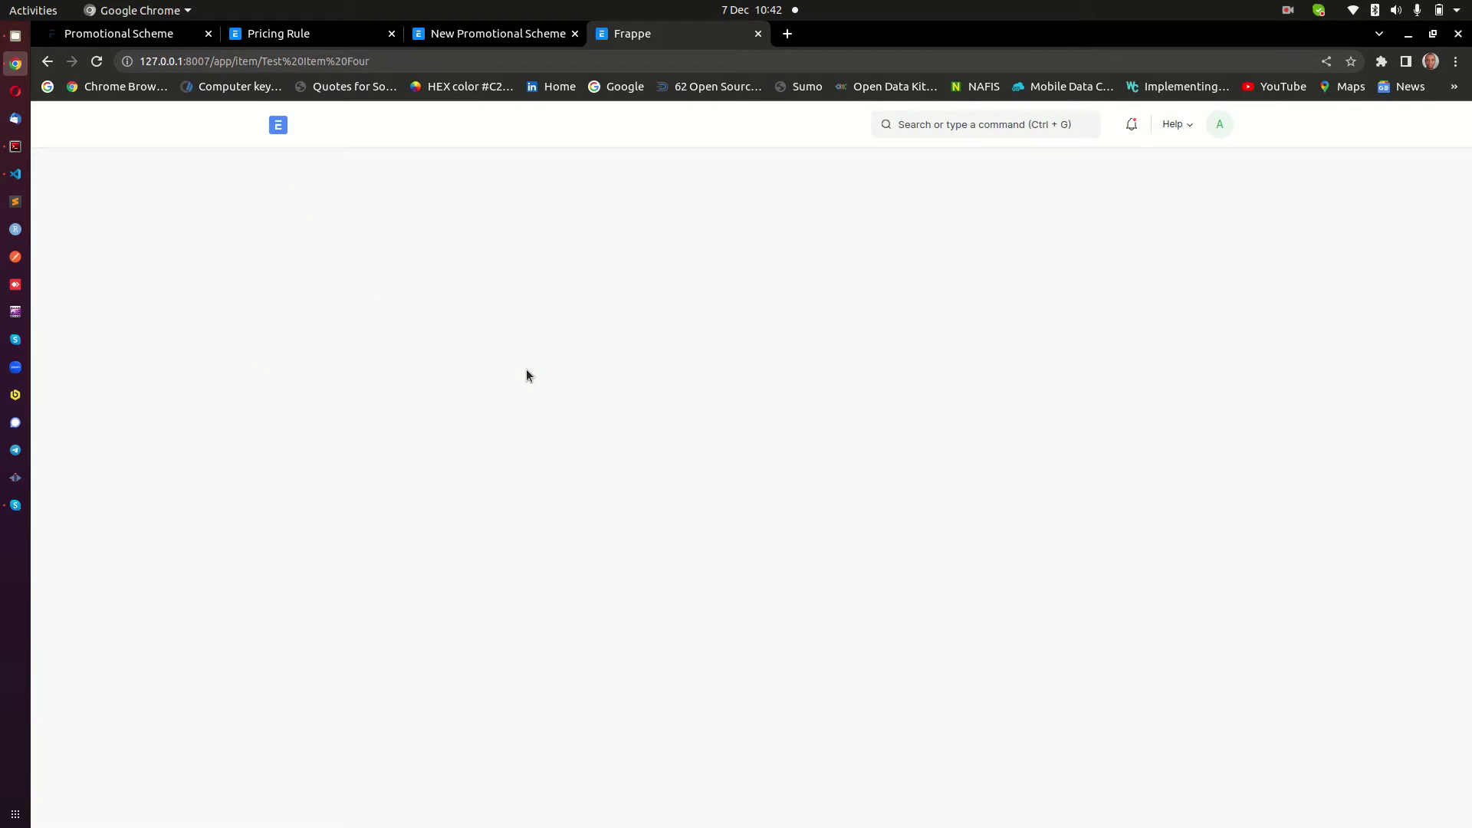
scroll(526, 385, "down", 7)
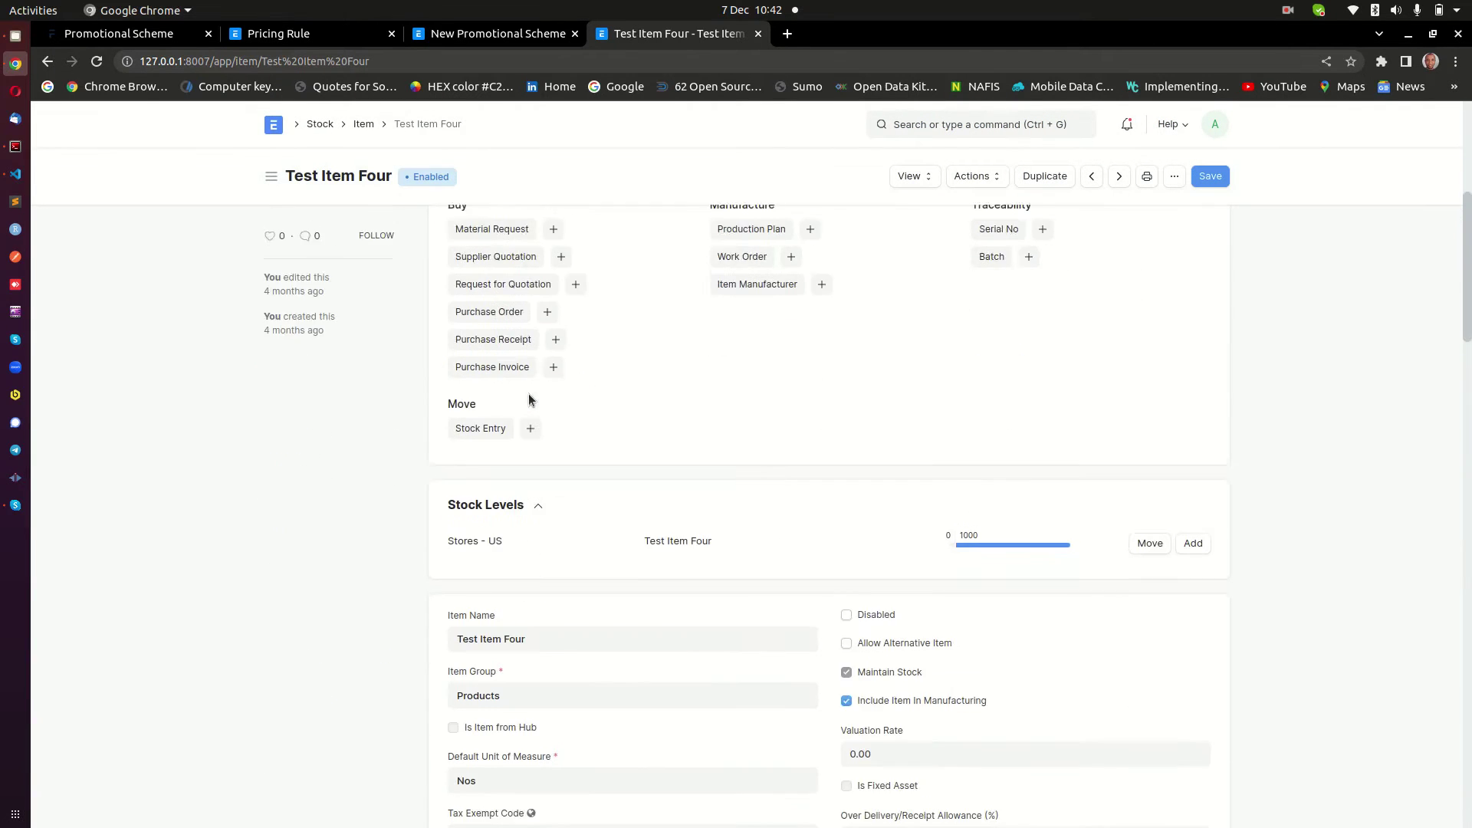
scroll(529, 398, "down", 2)
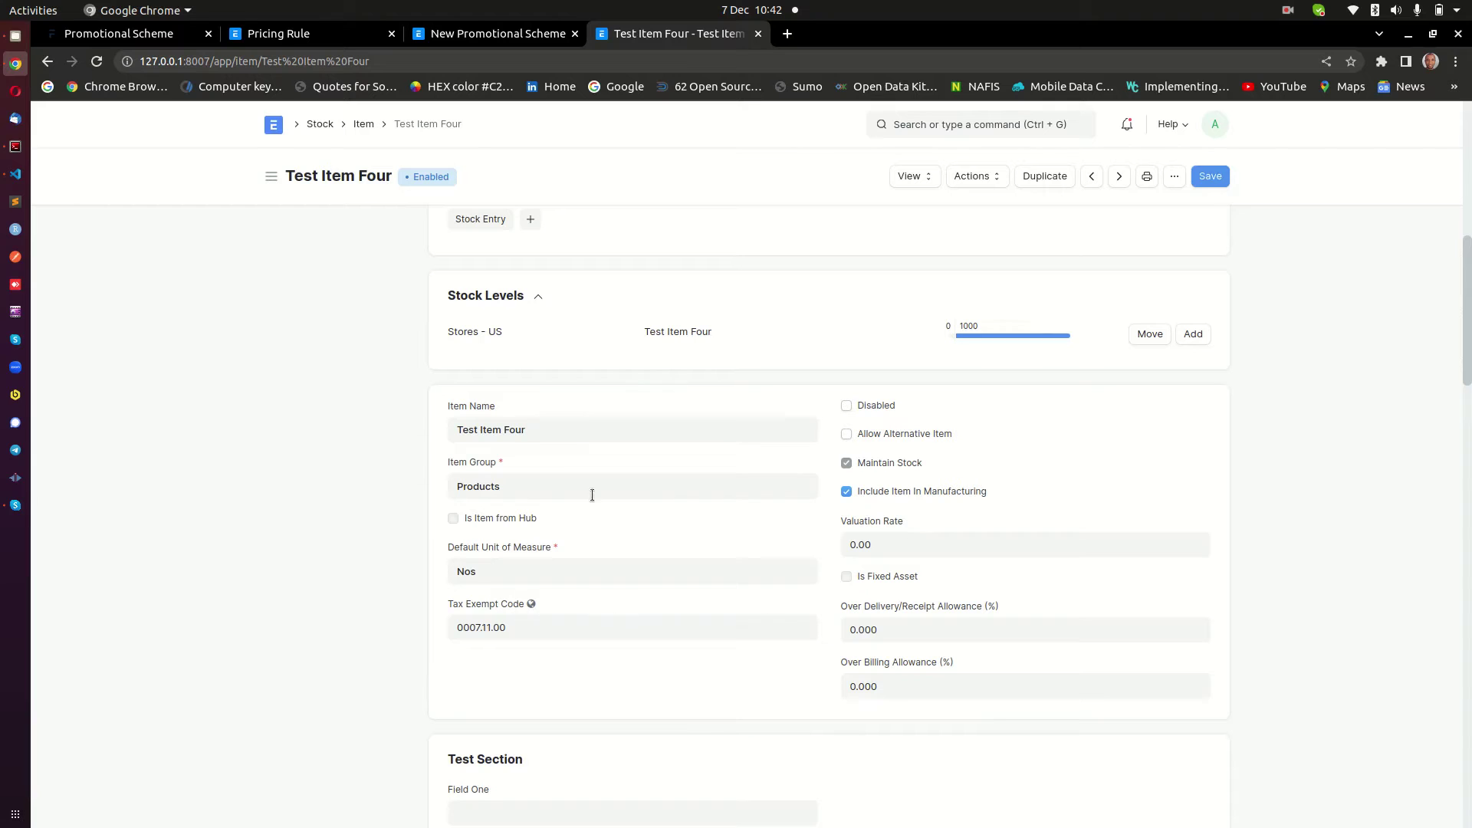
double_click(478, 485)
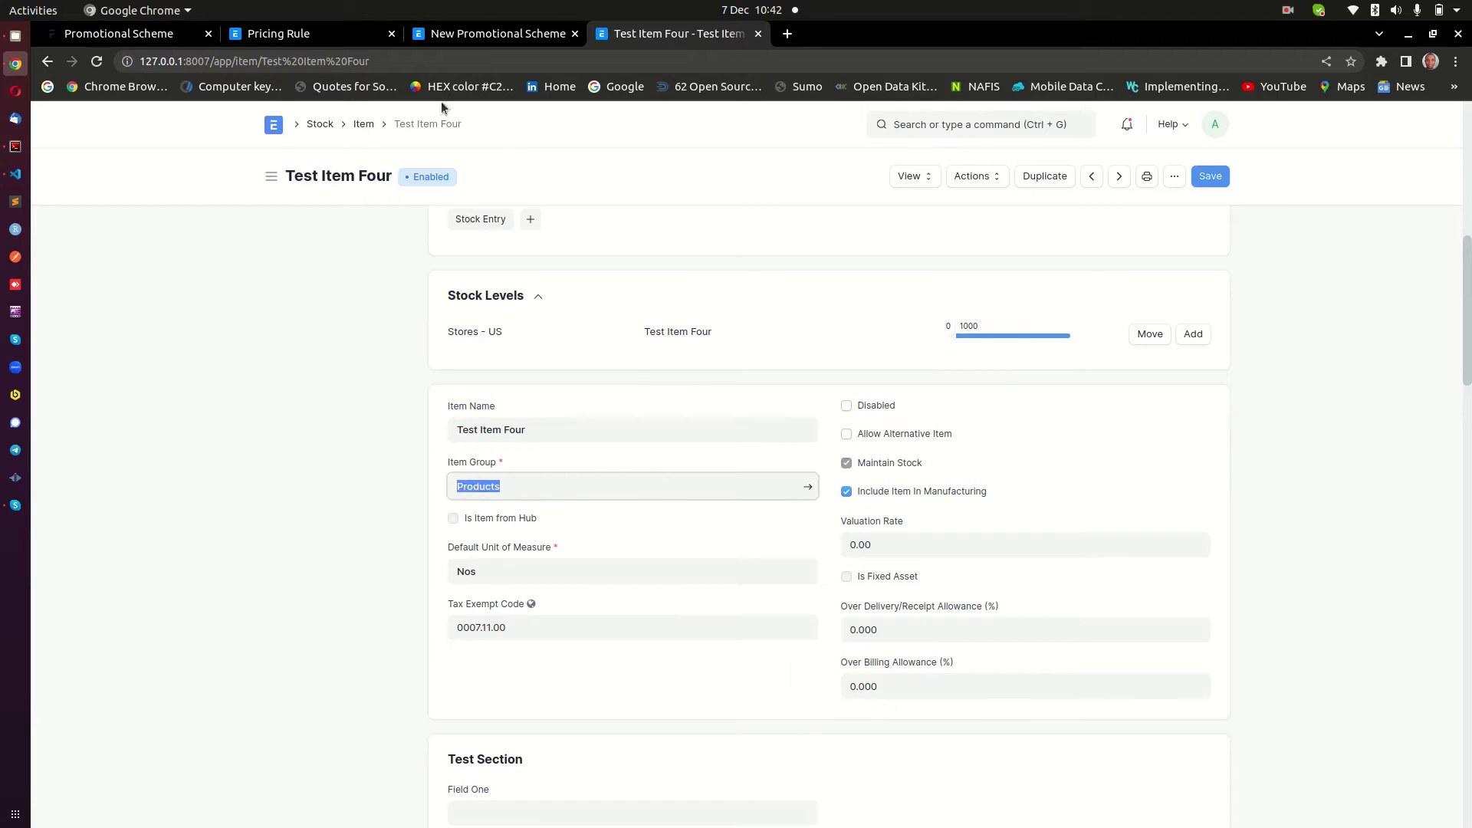
Close the item record, return to the new promotional scheme and expand its Discount on Other Item section
left_click(758, 33)
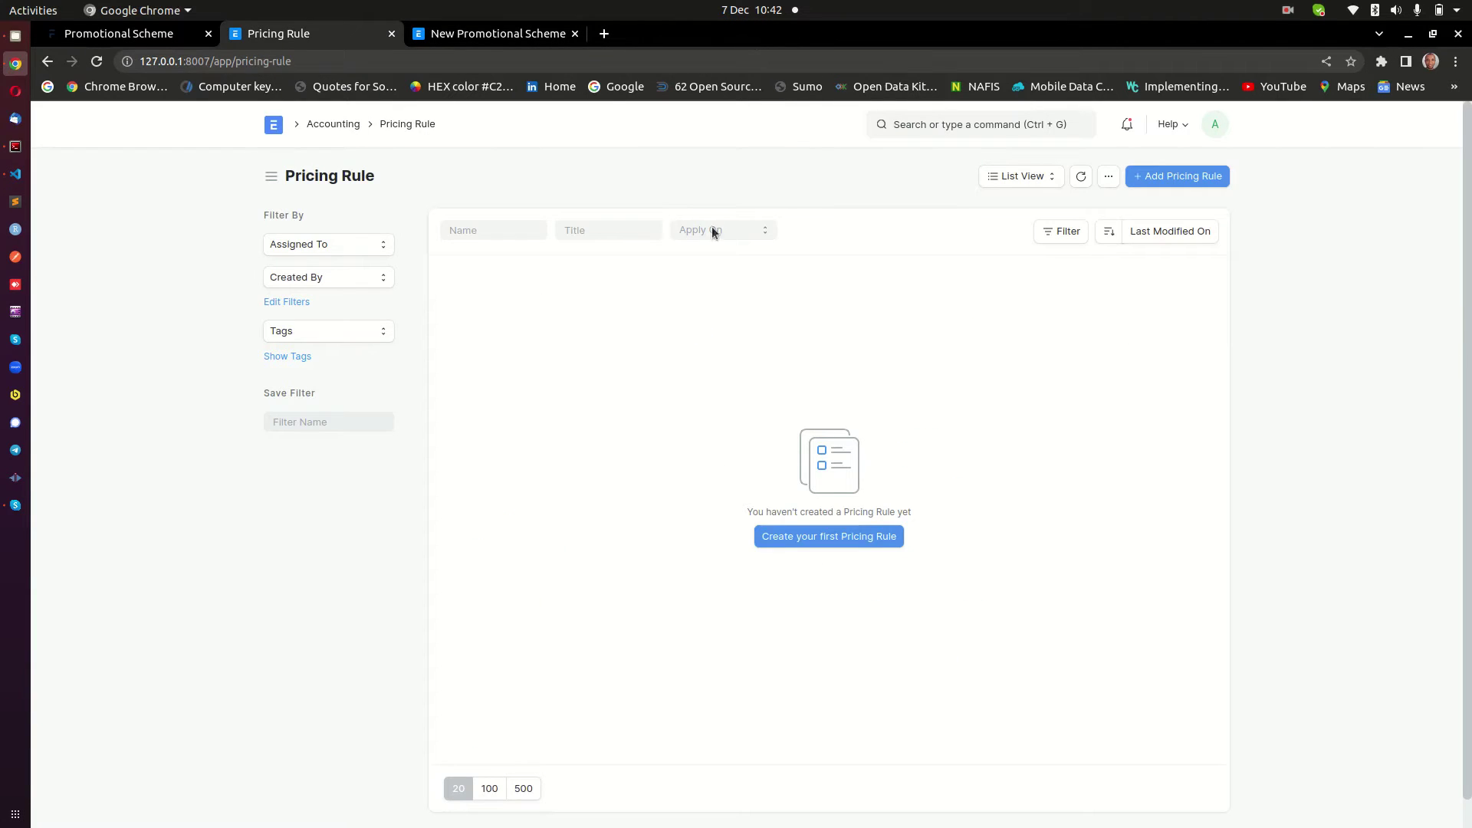
left_click(498, 34)
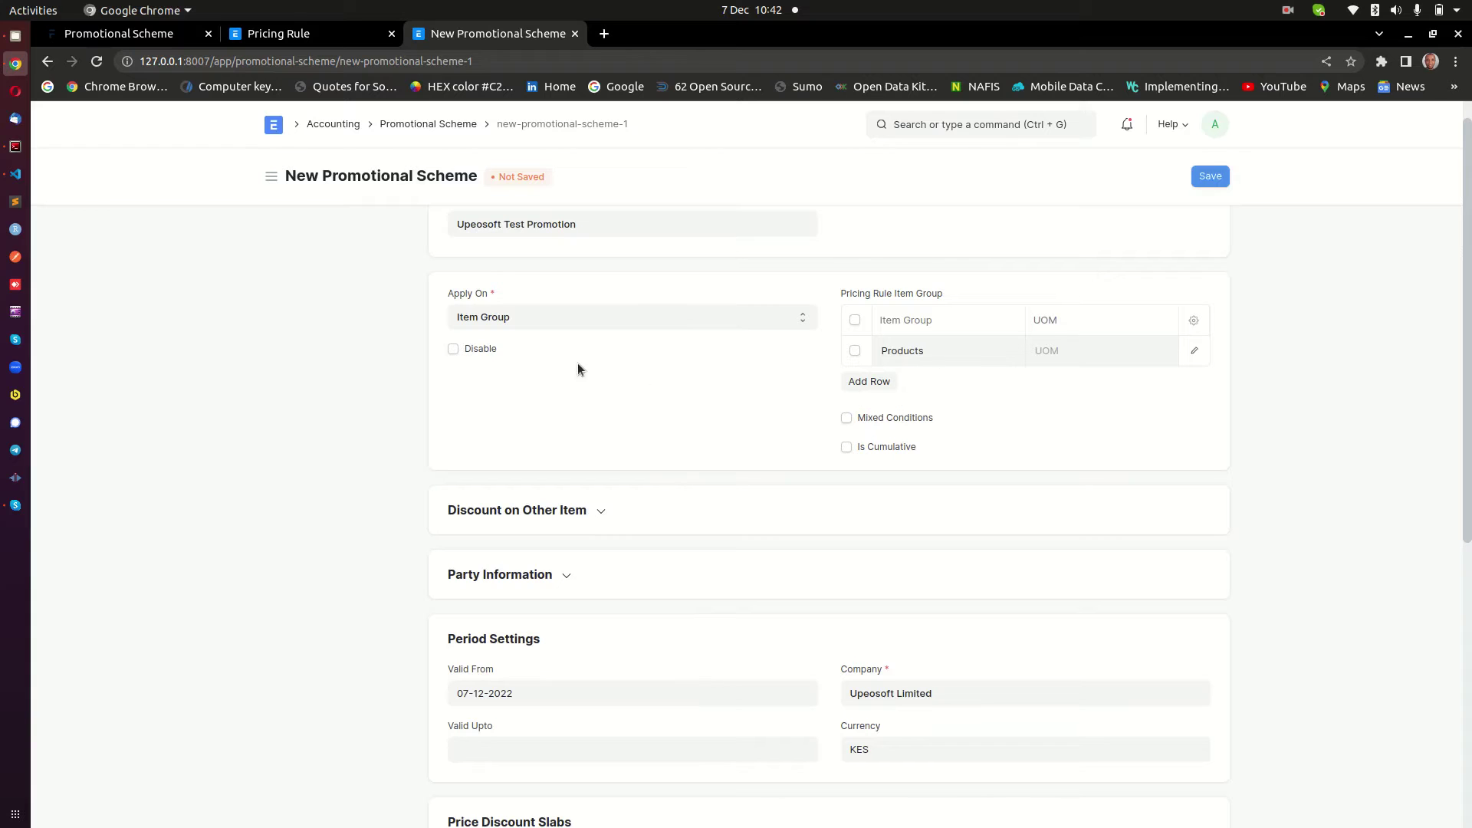
scroll(698, 399, "down", 2)
left_click(664, 388)
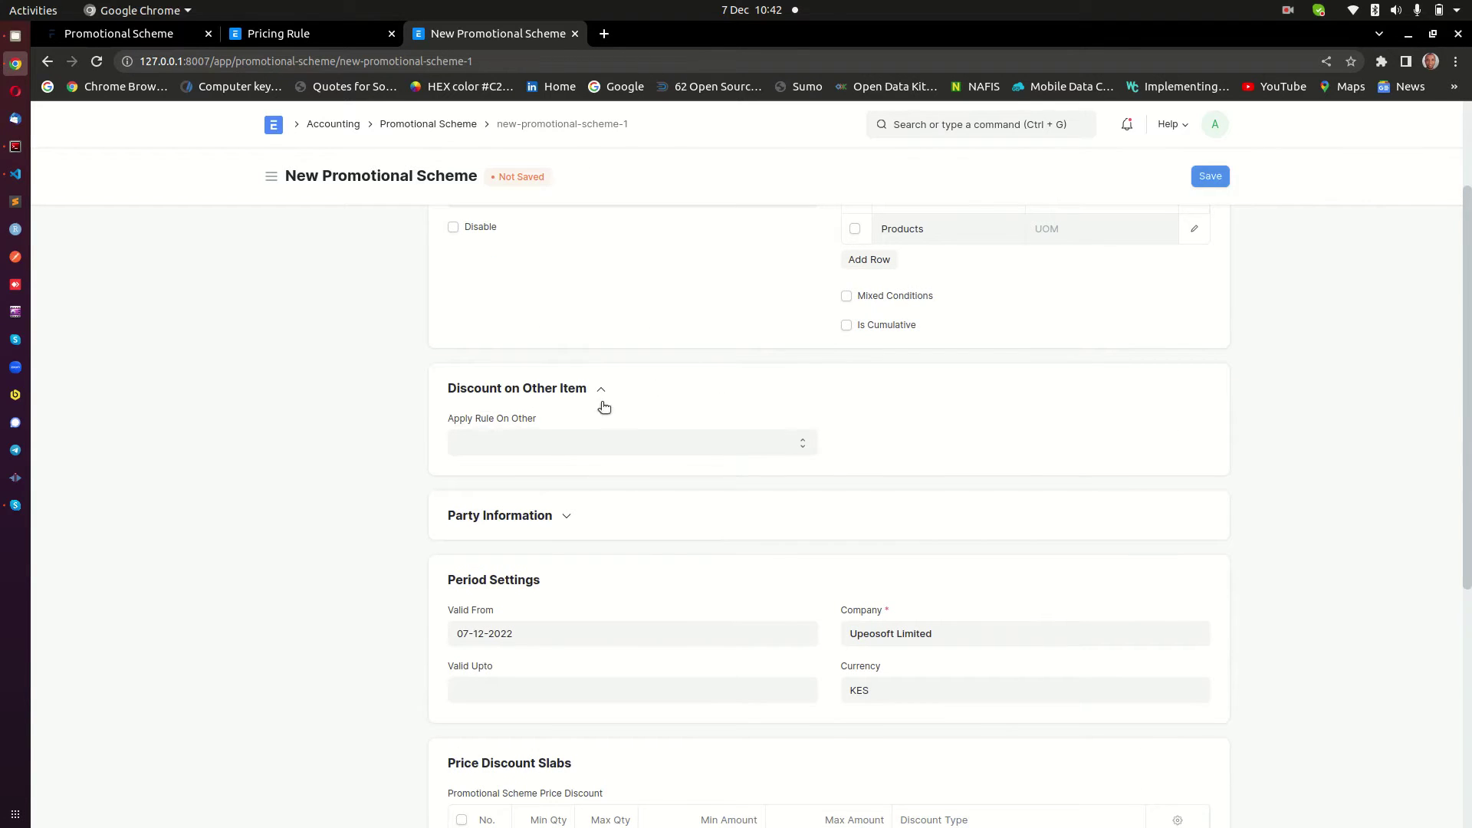
Mark the scheme as applicable to Selling in its Party Information, leaving the Applicable For choice blank
scroll(726, 430, "down", 3)
left_click(541, 353)
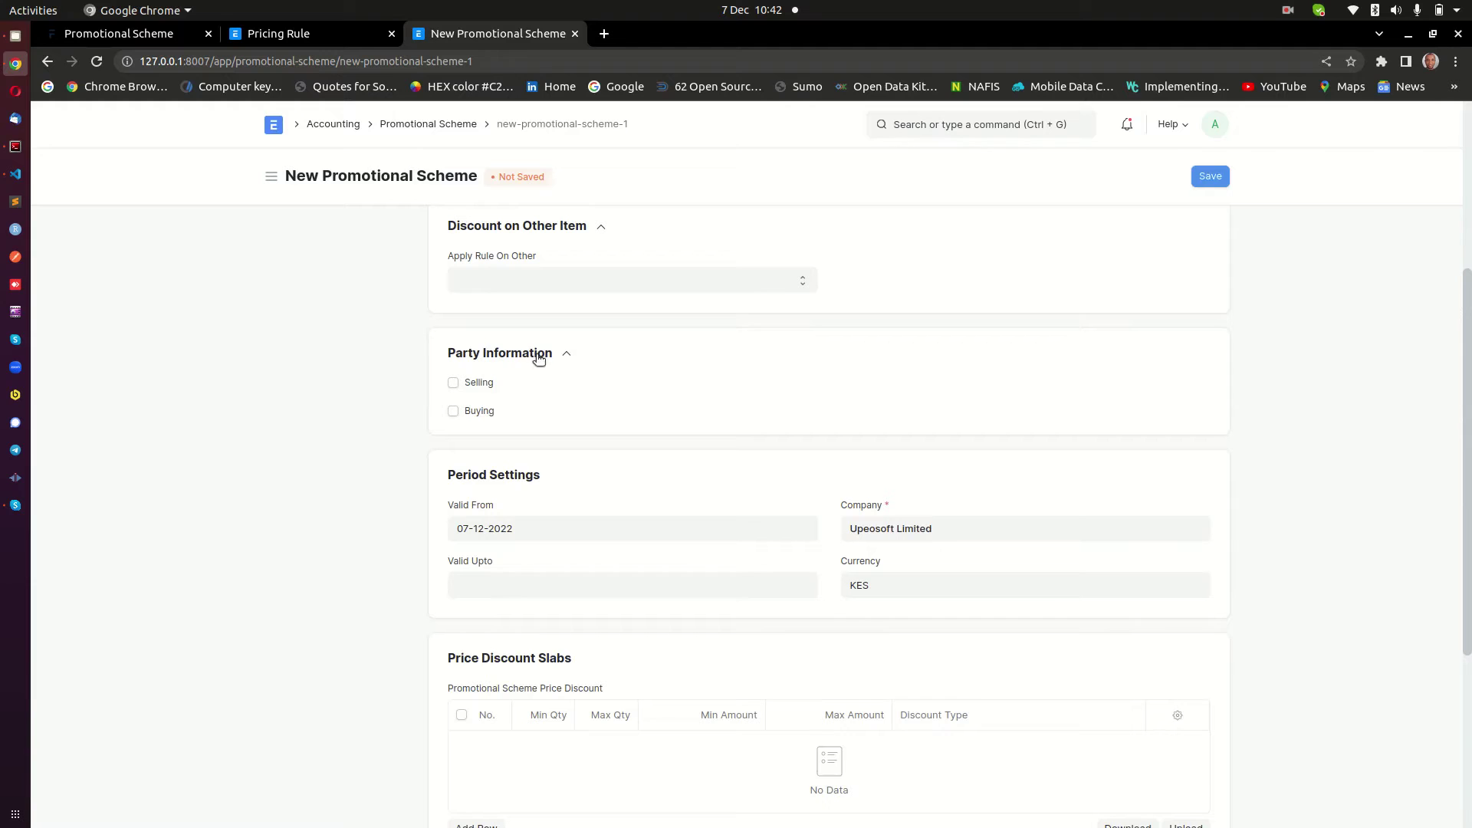
left_click(484, 385)
left_click(931, 405)
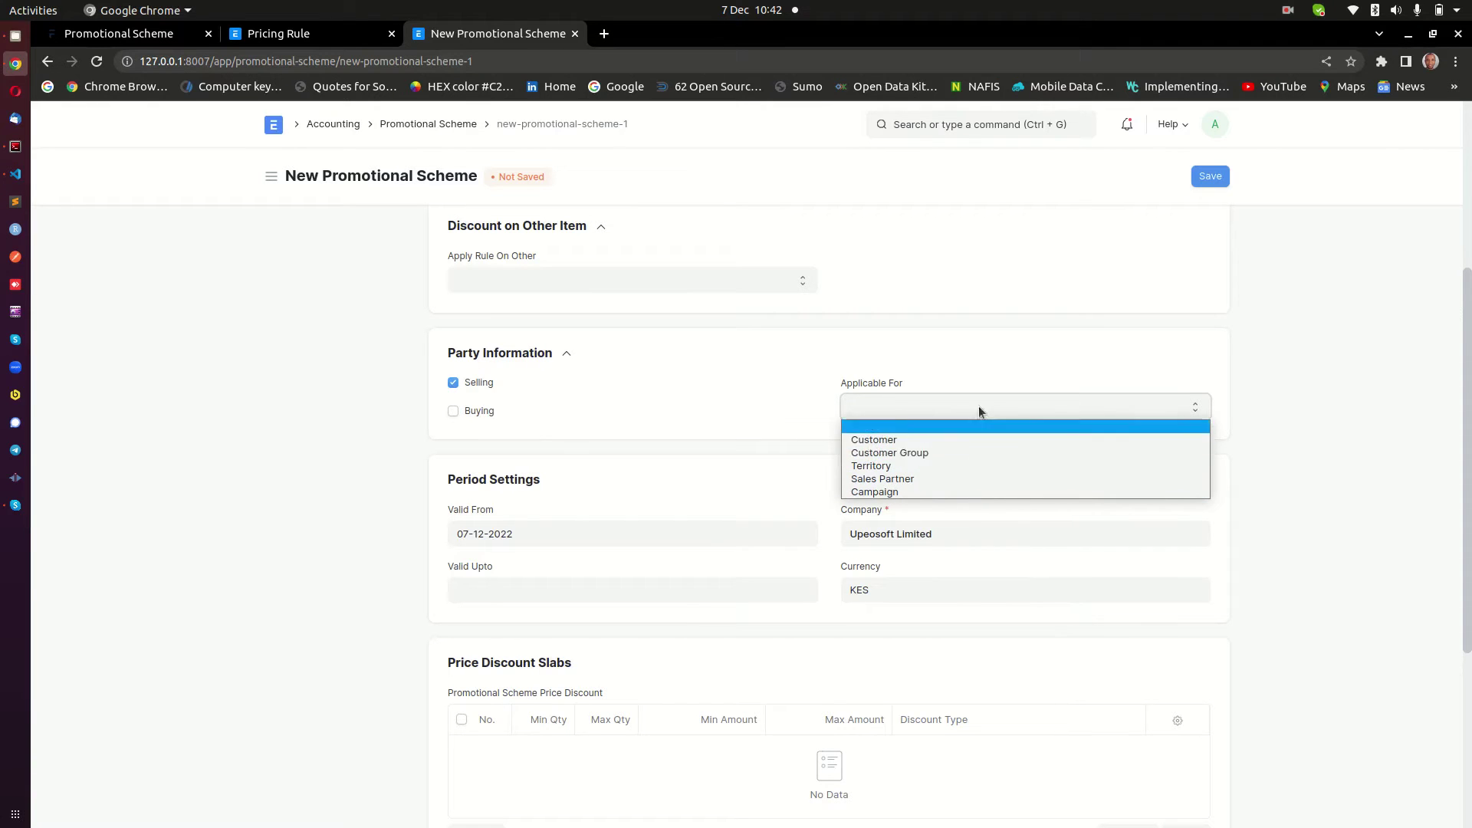
left_click(681, 427)
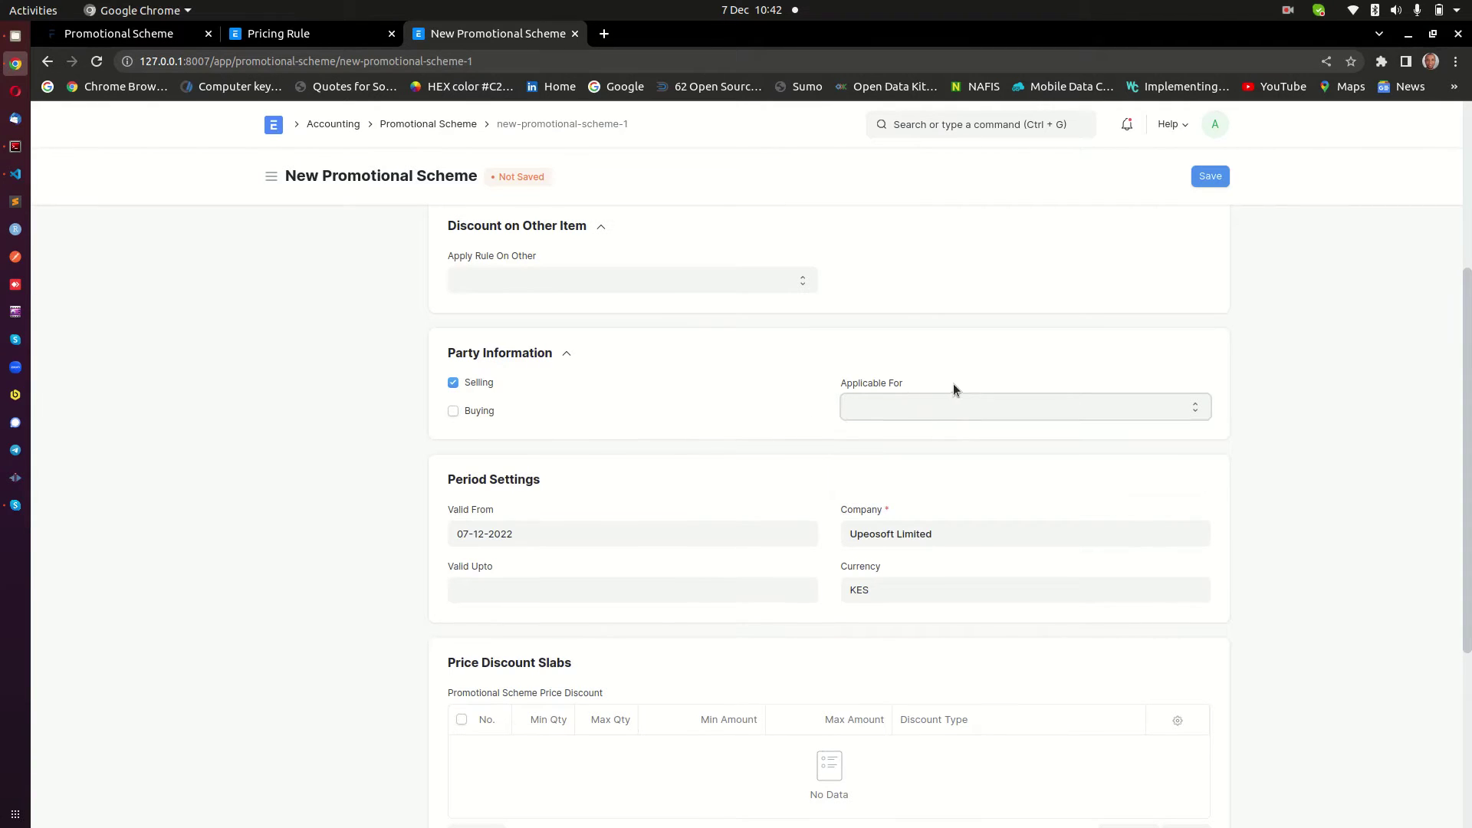
Review the scheme's Valid From and Valid Upto date choices in Period Settings without changing them
scroll(954, 388, "down", 2)
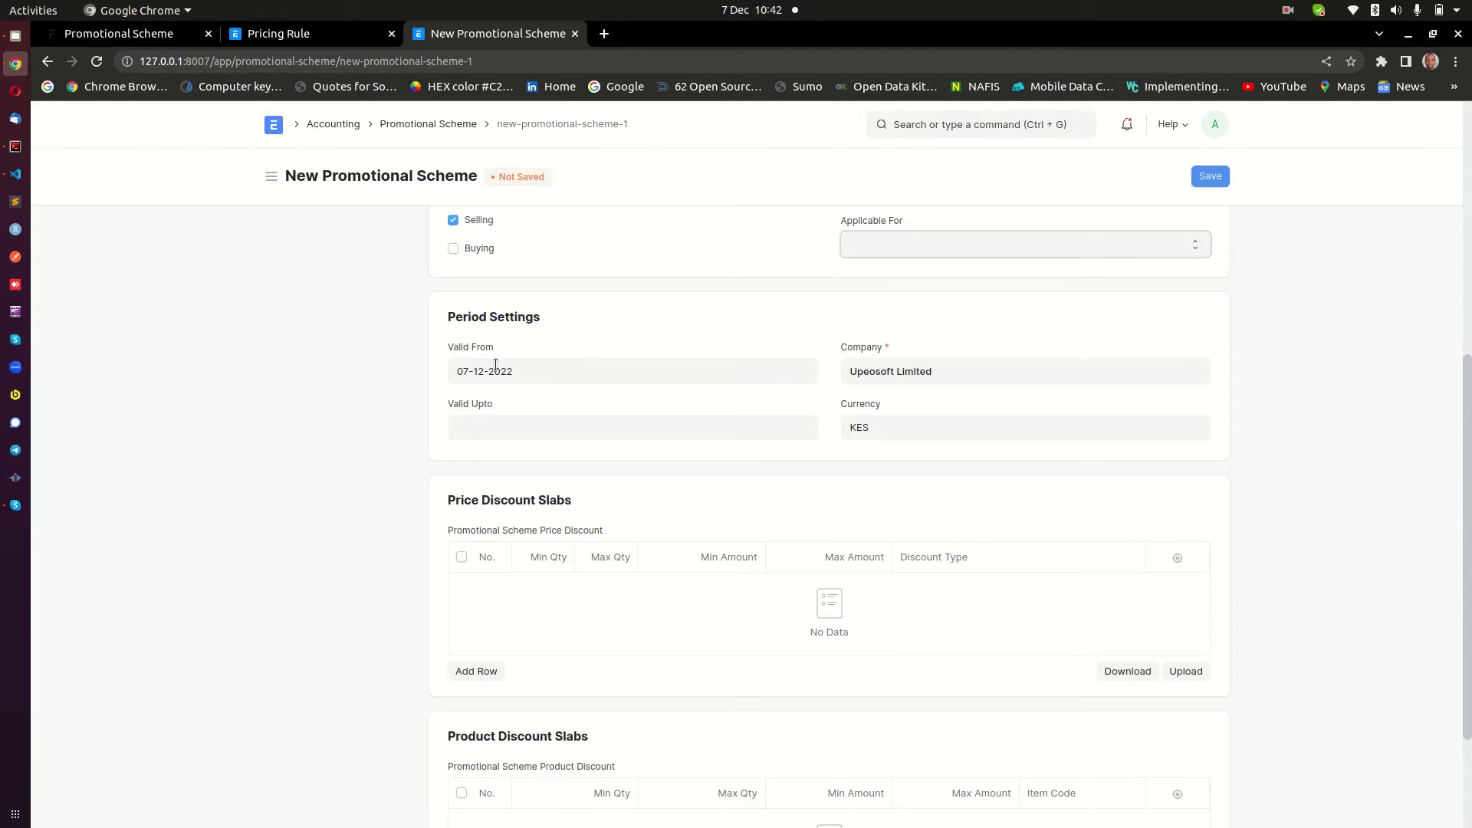
left_click(533, 371)
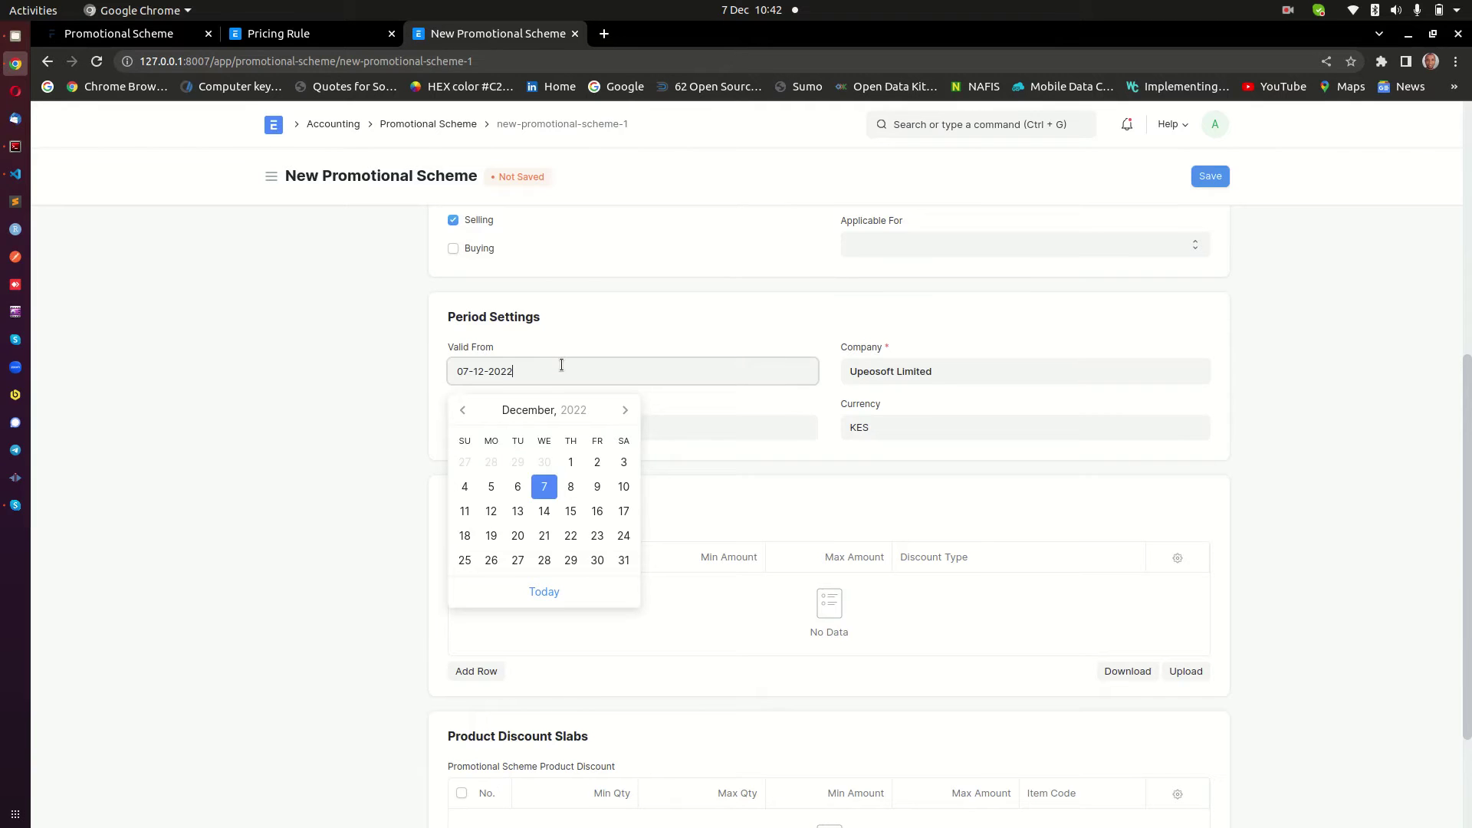
left_click(423, 413)
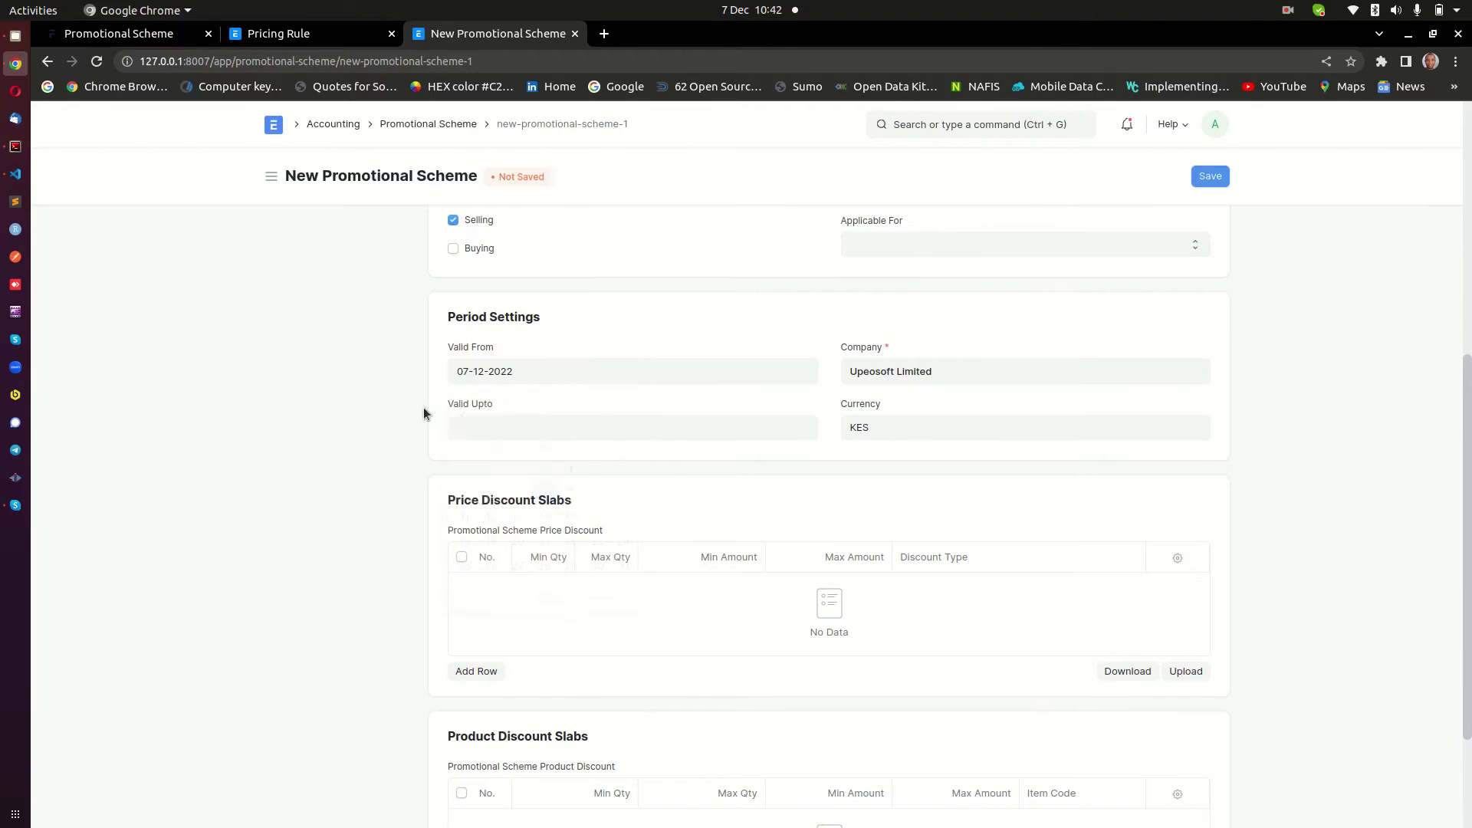
left_click(515, 425)
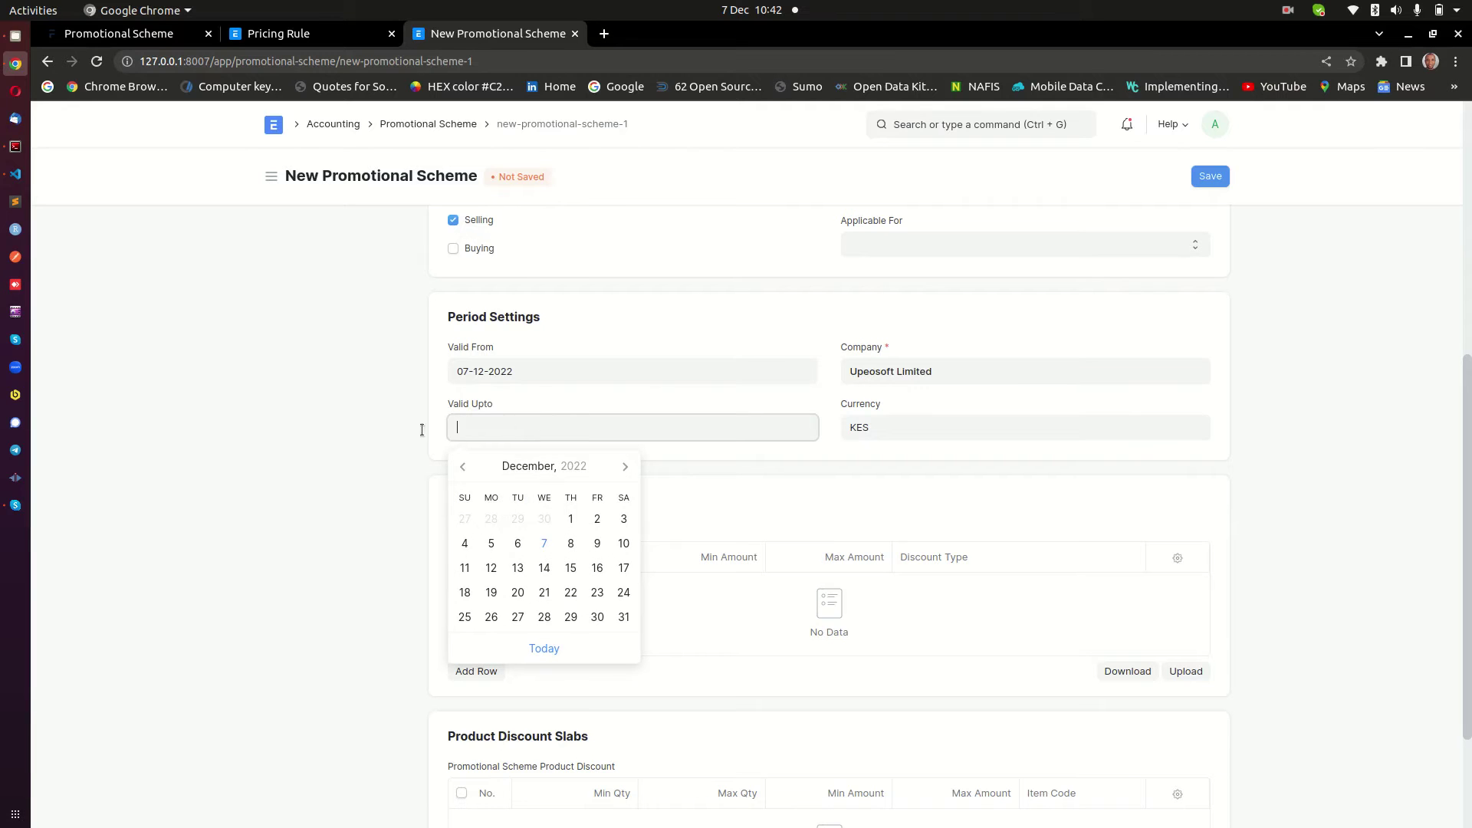
left_click(315, 422)
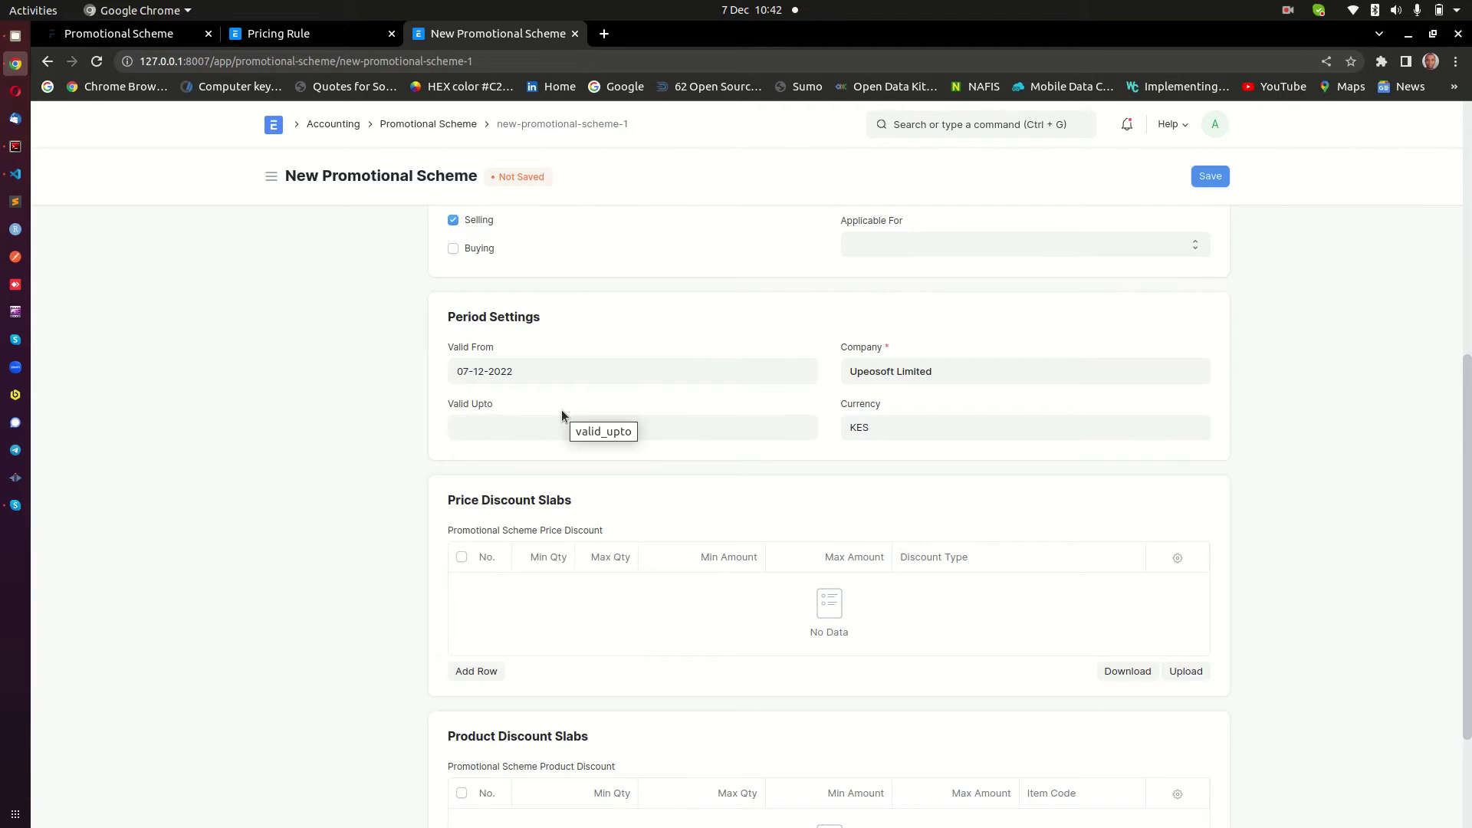
Examine the scheme's price discount and product discount slab tables
scroll(562, 414, "down", 4)
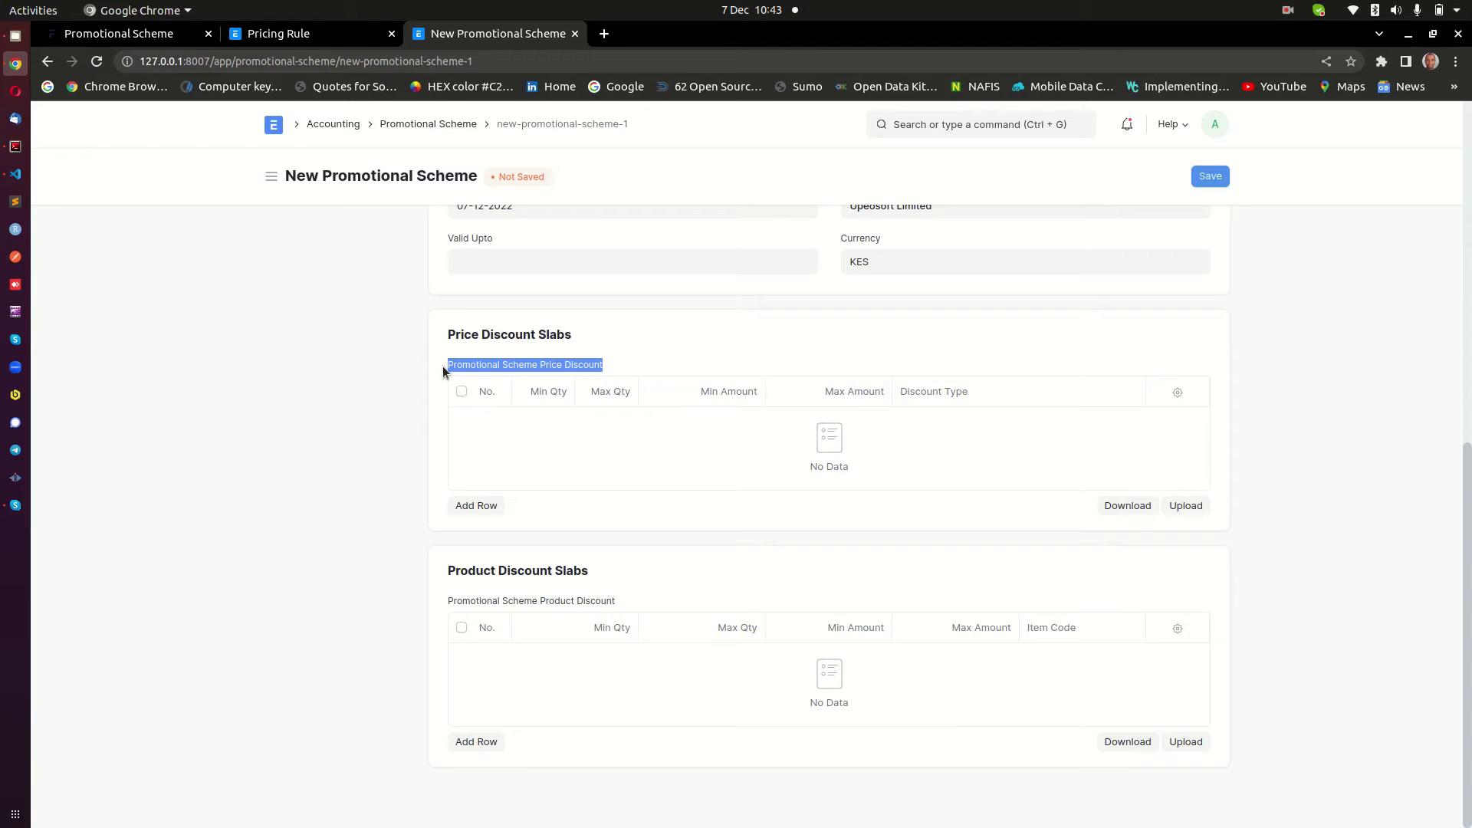
left_click(418, 369)
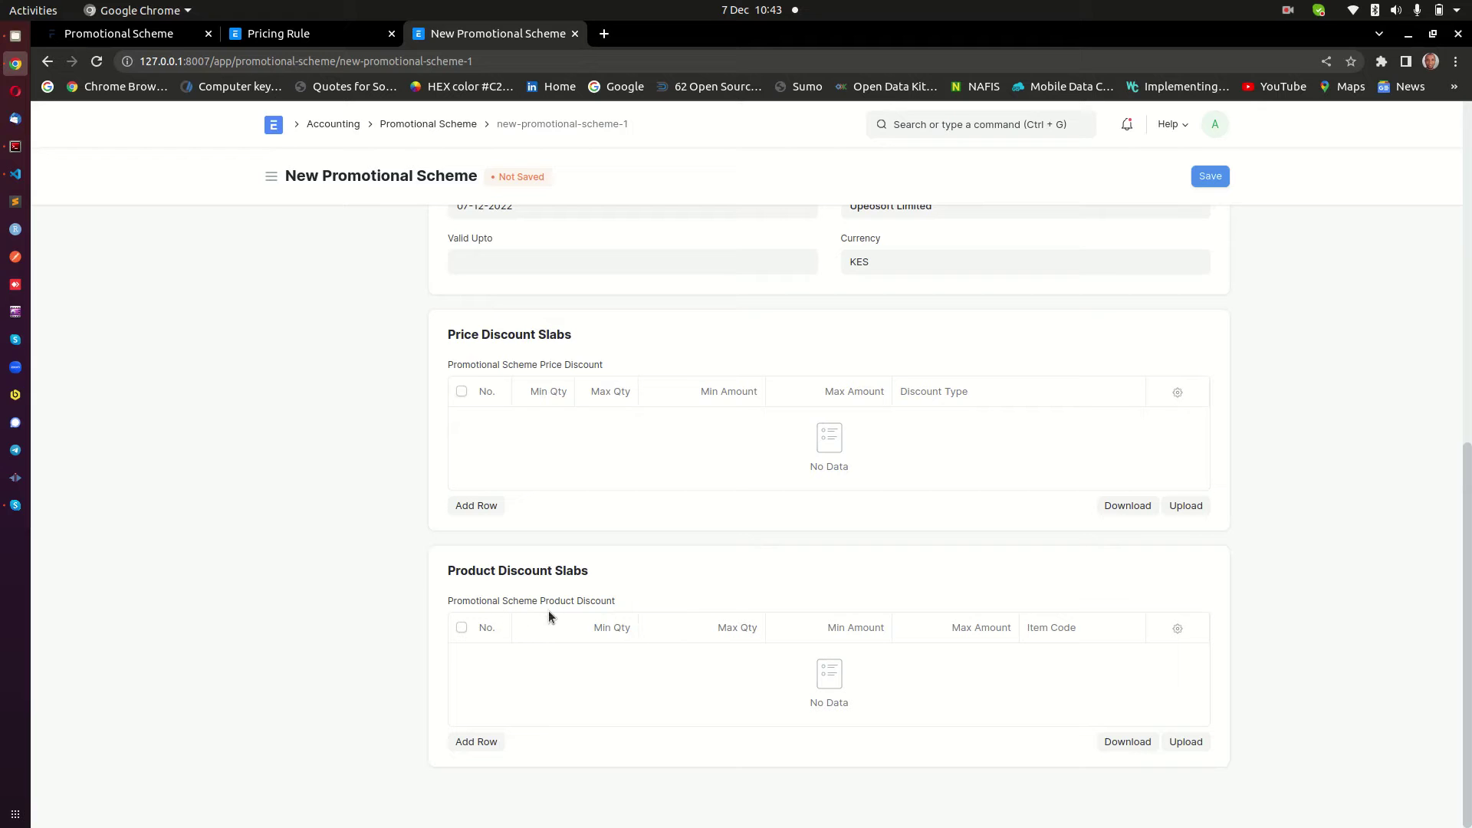
left_click_drag(582, 605, 322, 592)
left_click(322, 591)
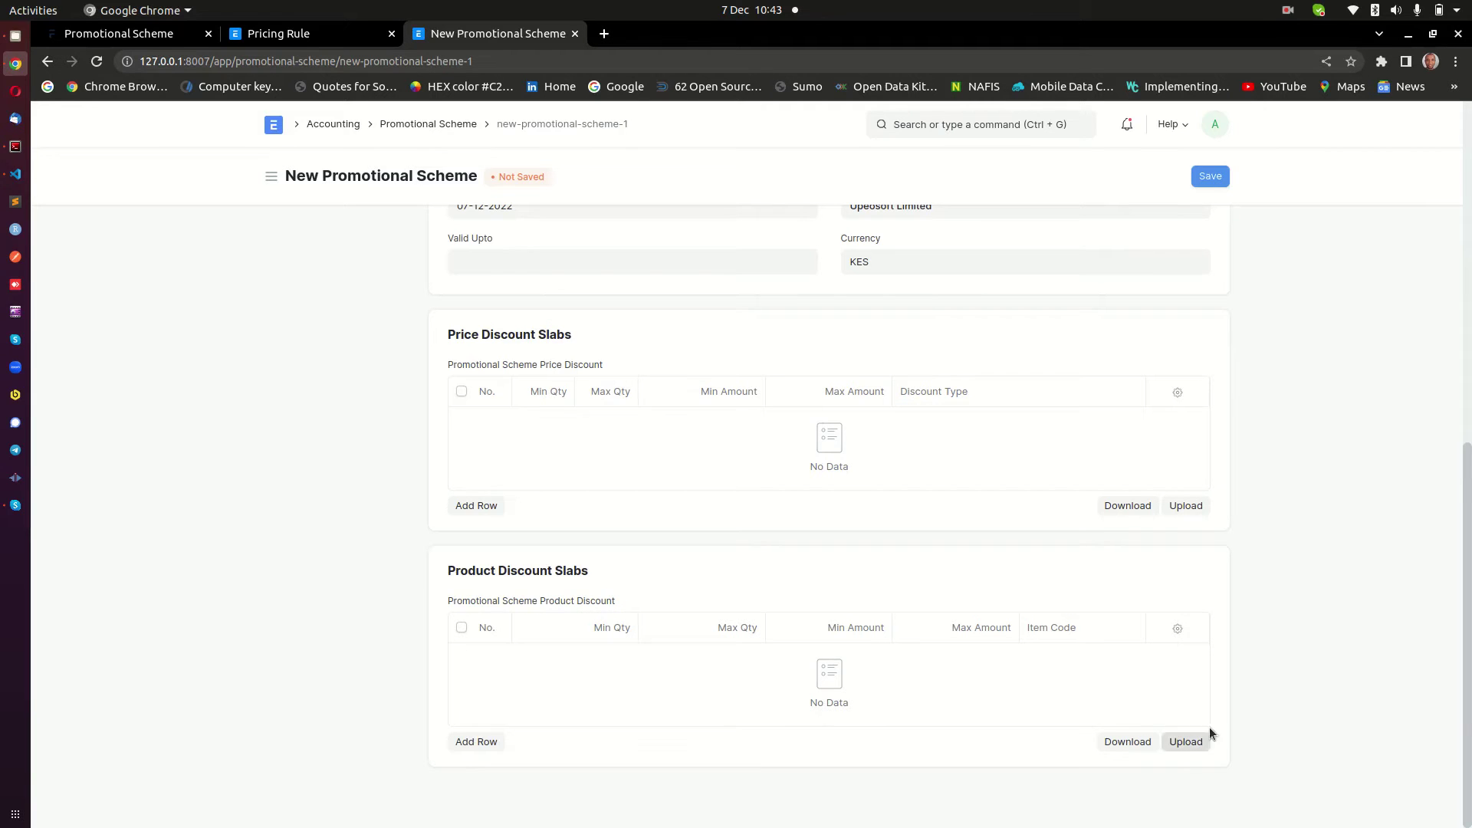
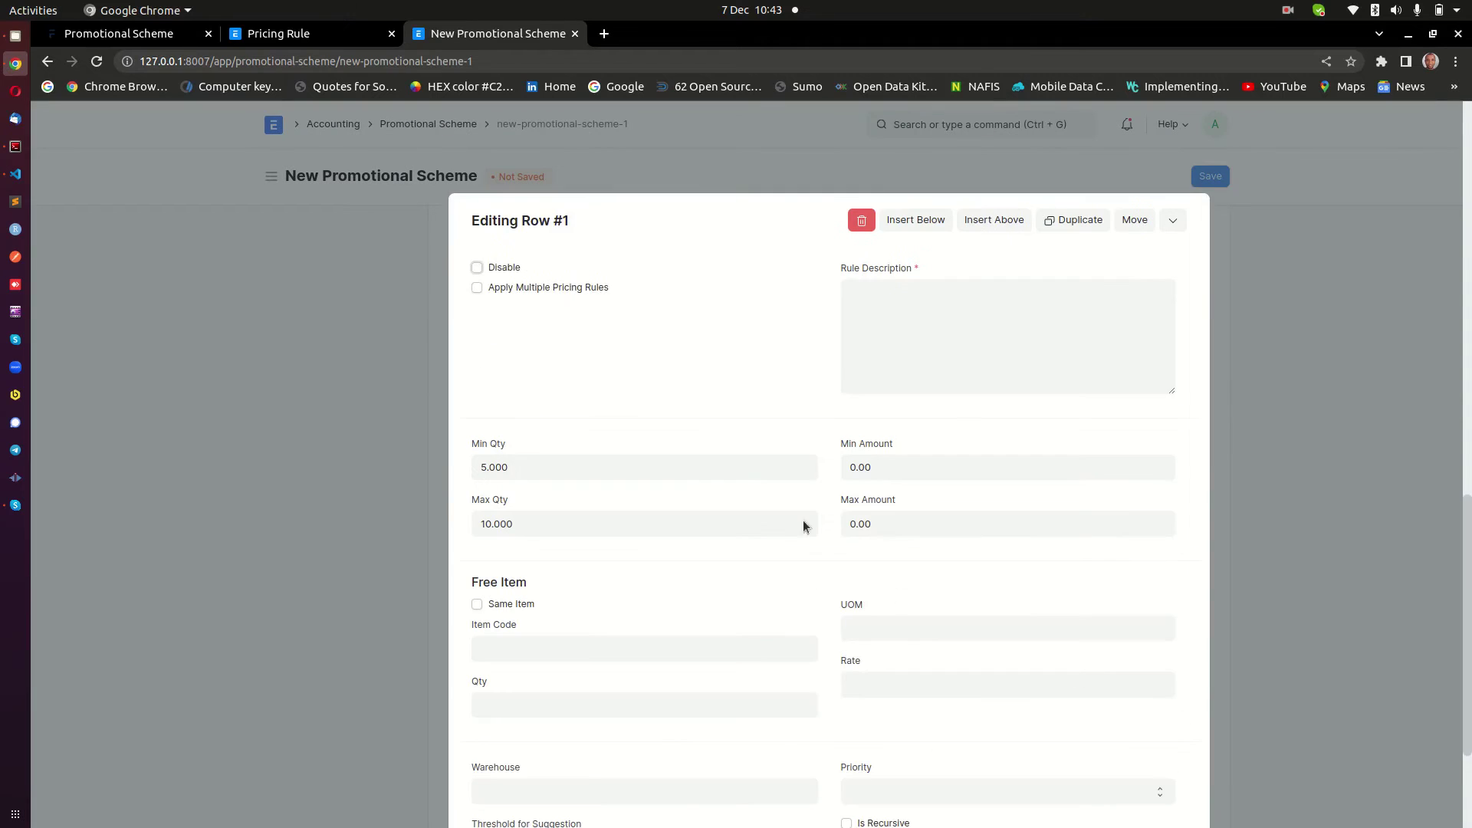
Enter "Test desc" as the rule description of the first product discount slab, covering quantities 5 to 10
type("Test d")
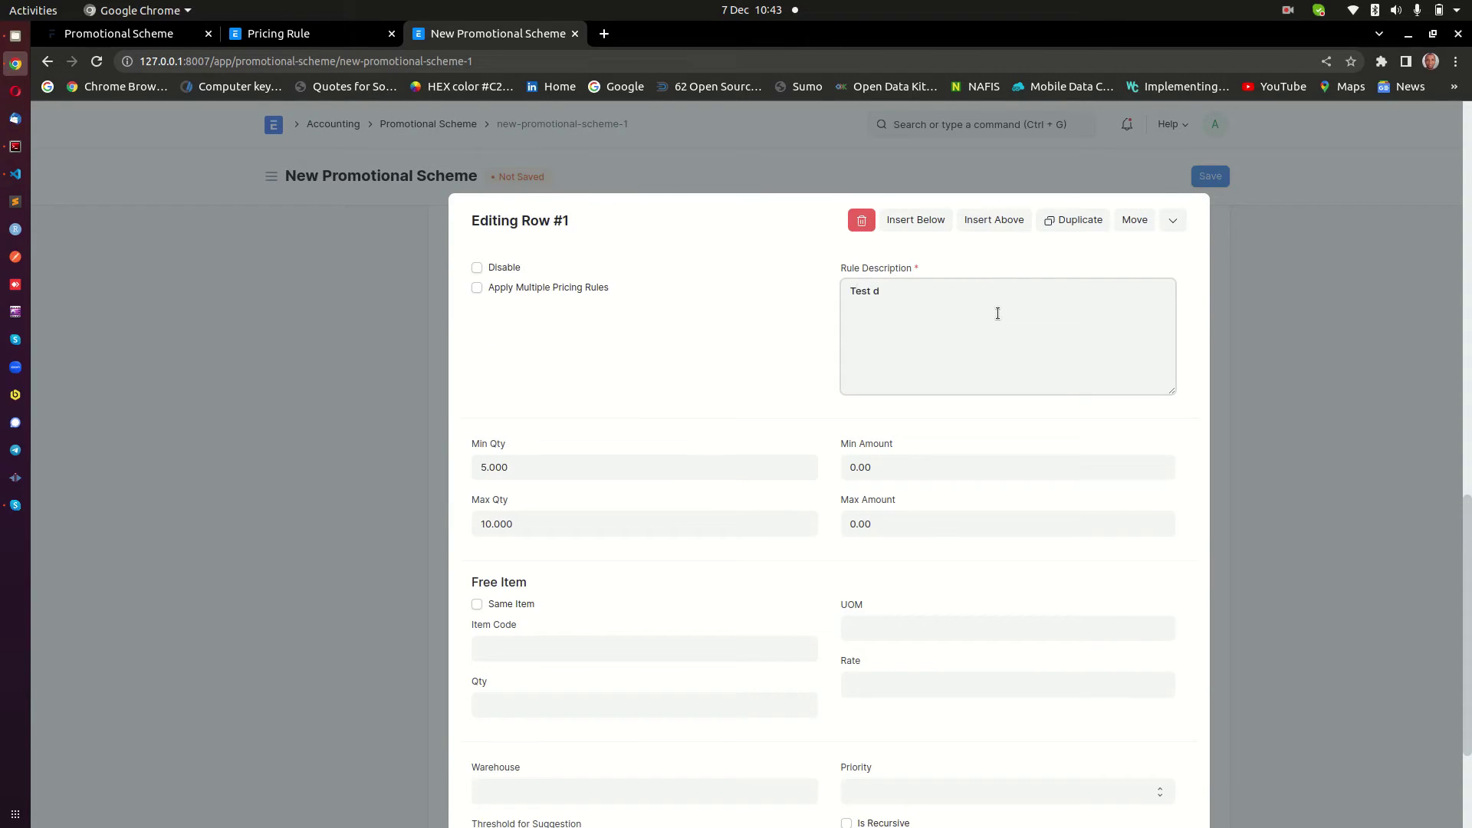
scroll(862, 394, "down", 1)
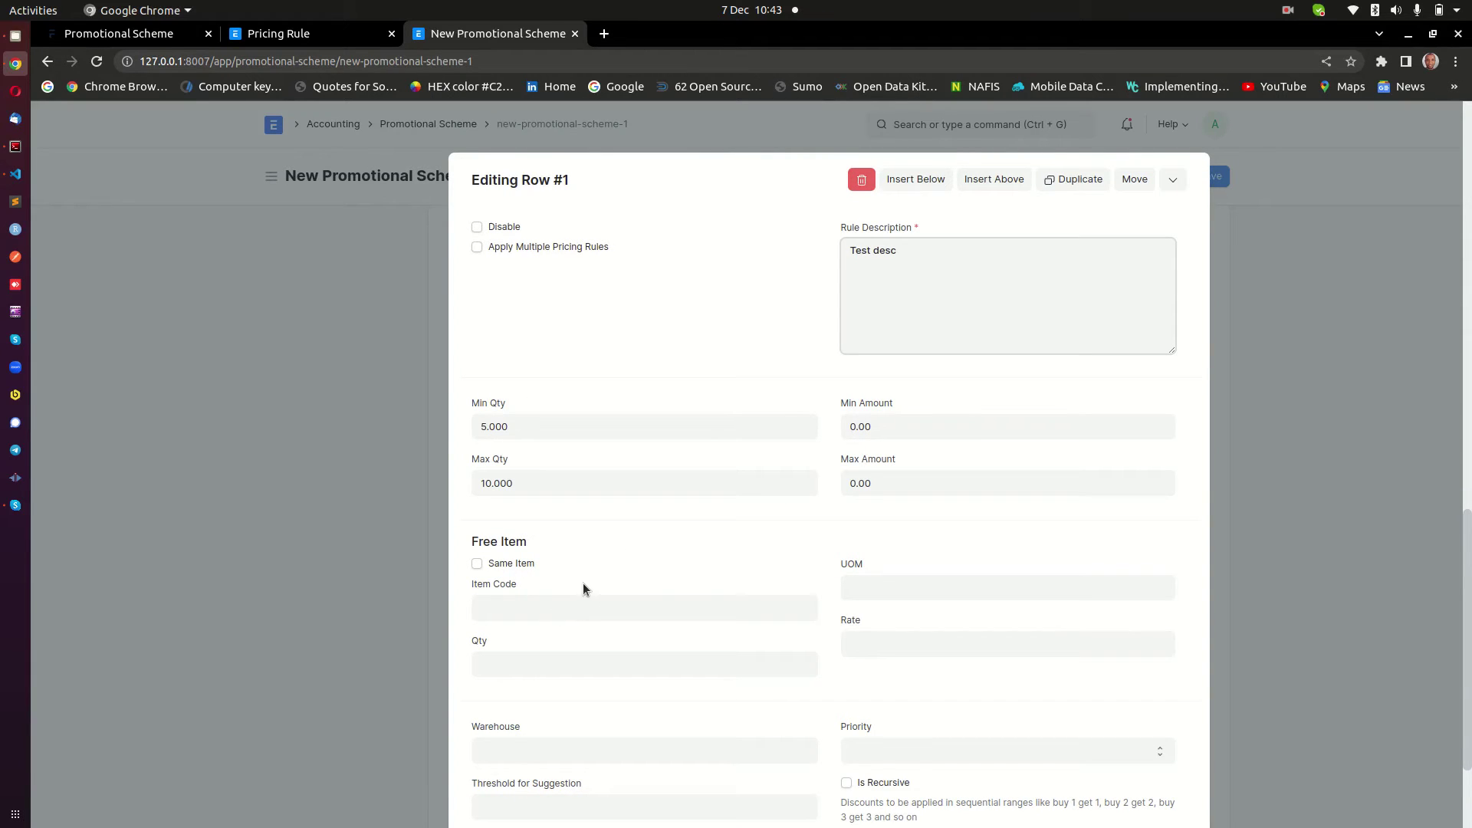
scroll(583, 589, "up", 3)
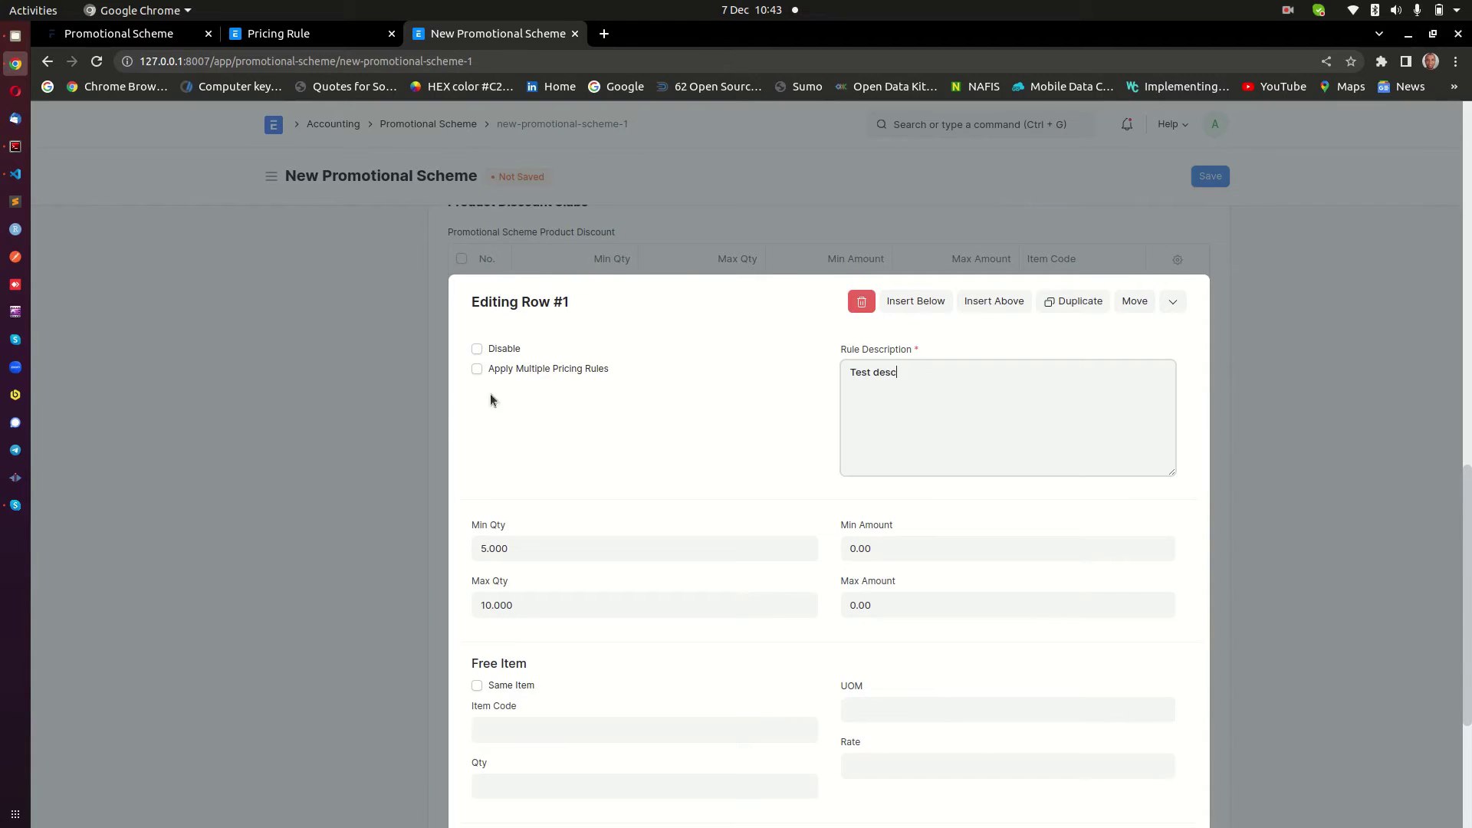
scroll(608, 435, "down", 3)
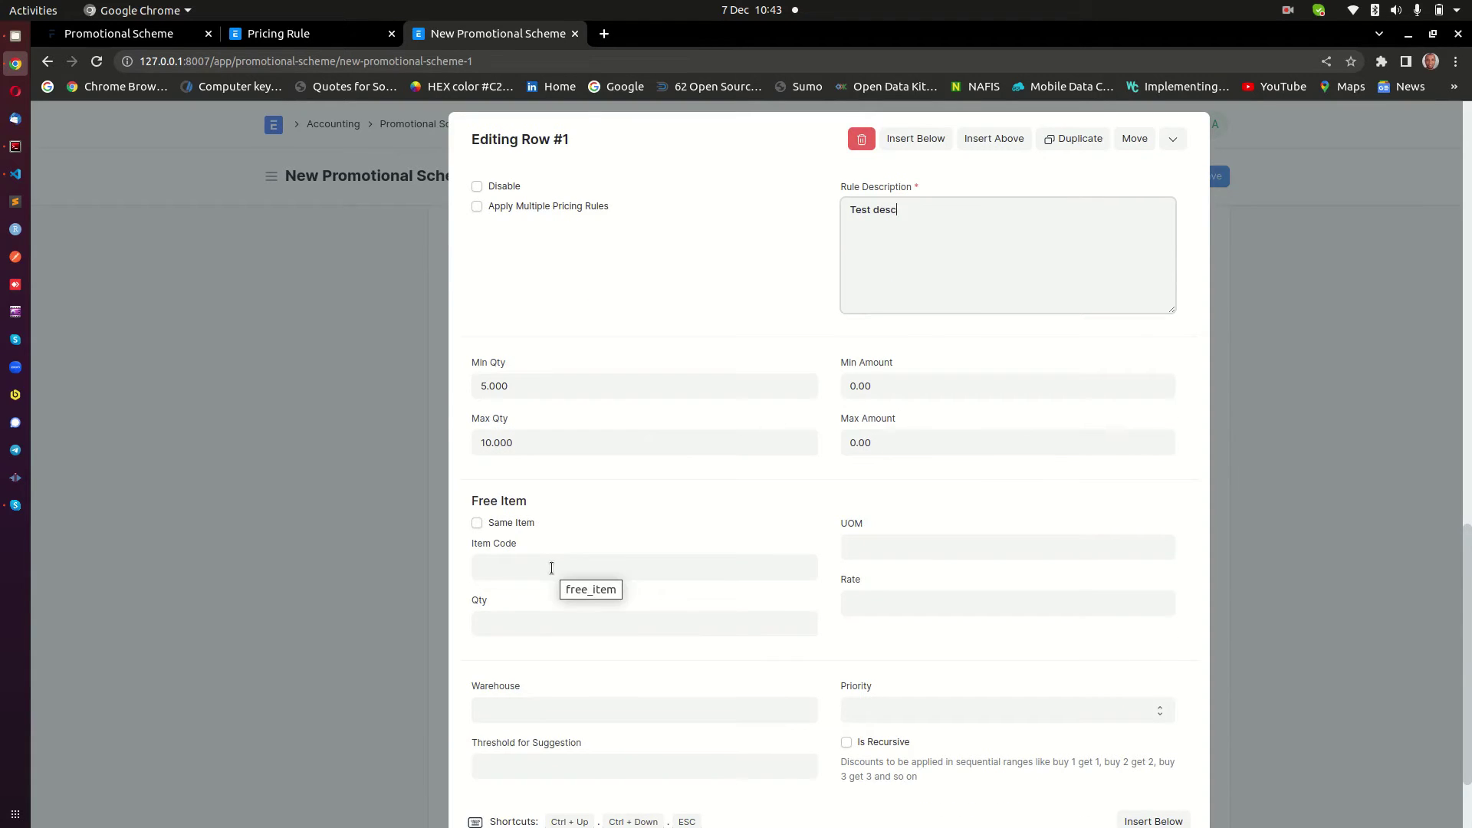
Toggle the Same Item option of the first slab on and off to compare the free item fields it offers
left_click(506, 523)
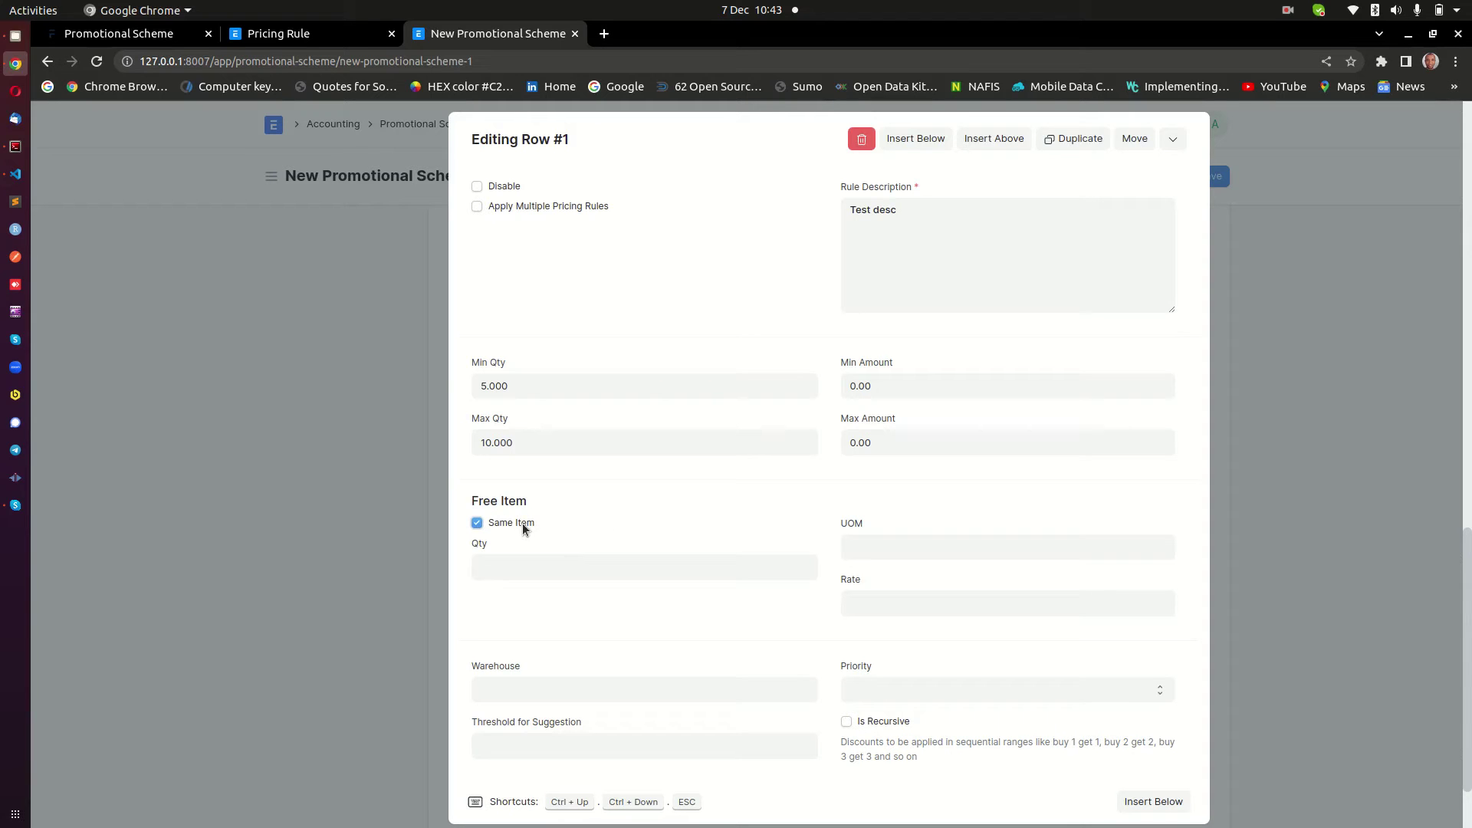
left_click(494, 526)
left_click(500, 527)
left_click(509, 523)
left_click(509, 523)
left_click(508, 523)
left_click(508, 523)
left_click(528, 523)
left_click(498, 523)
left_click(477, 526)
left_click(477, 526)
left_click(510, 528)
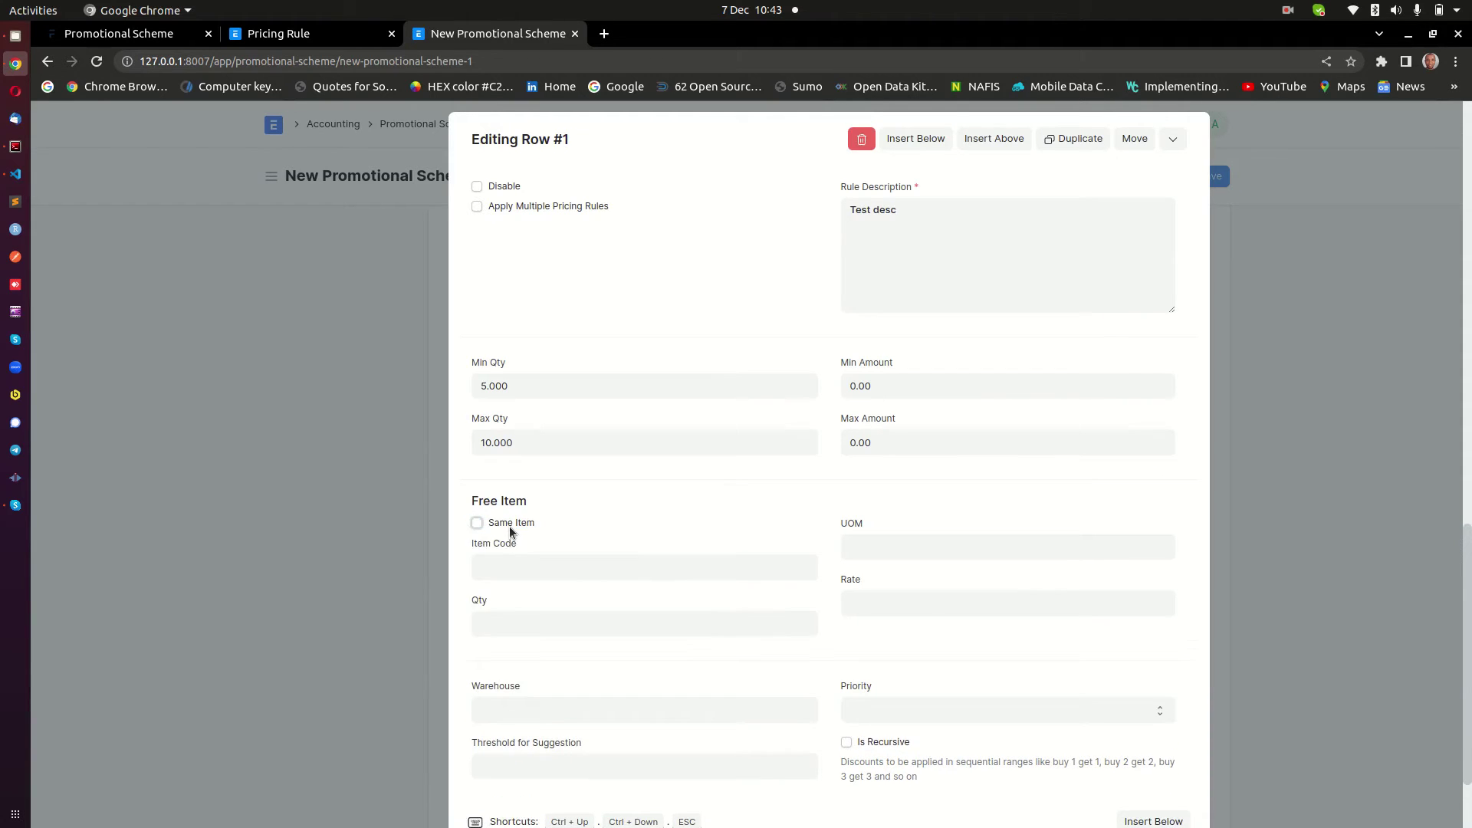
Make the first slab's free item the same item with a quantity of 1, and close the row details
left_click(477, 526)
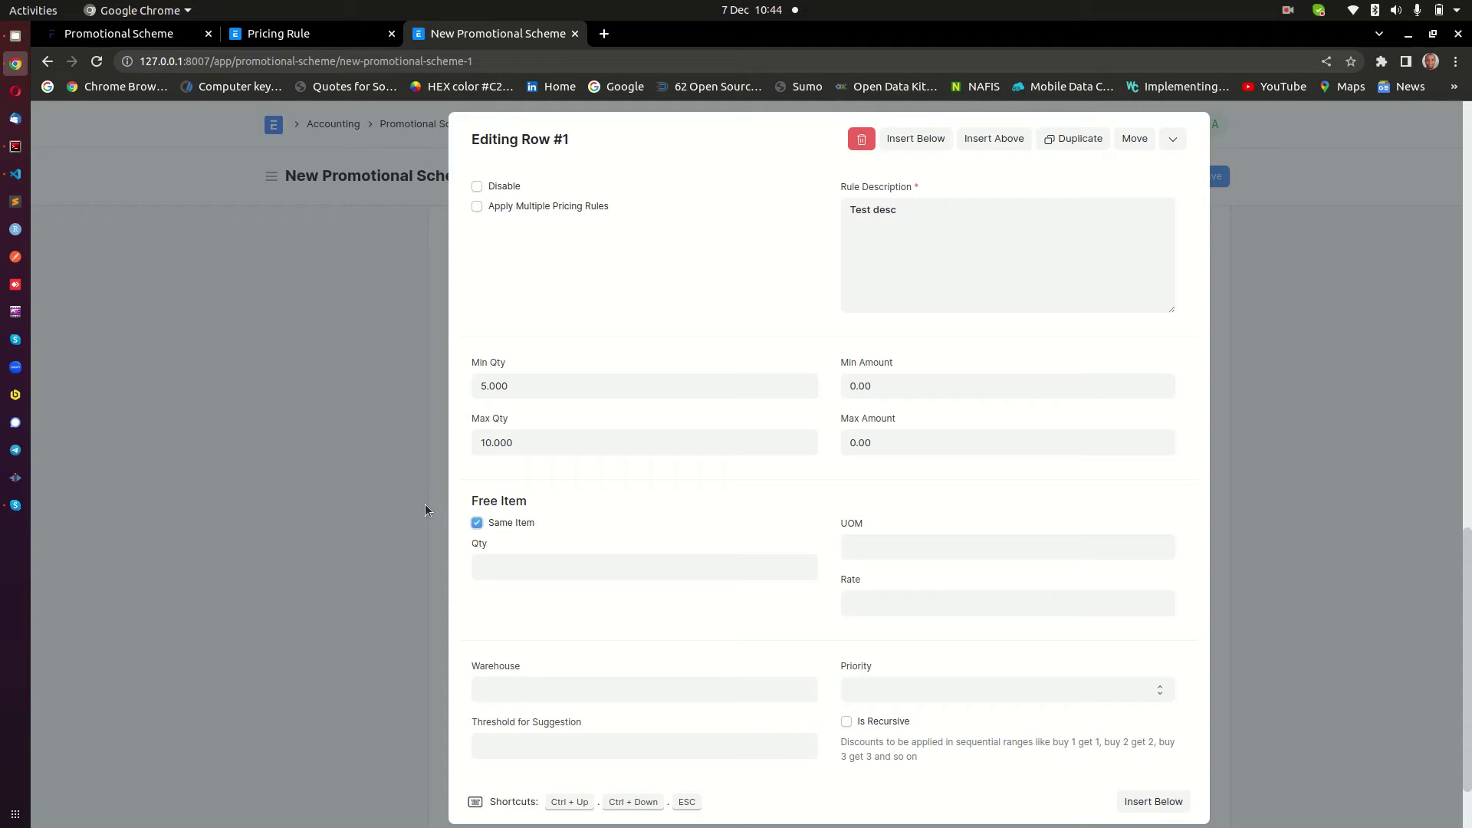
scroll(425, 506, "up", 3)
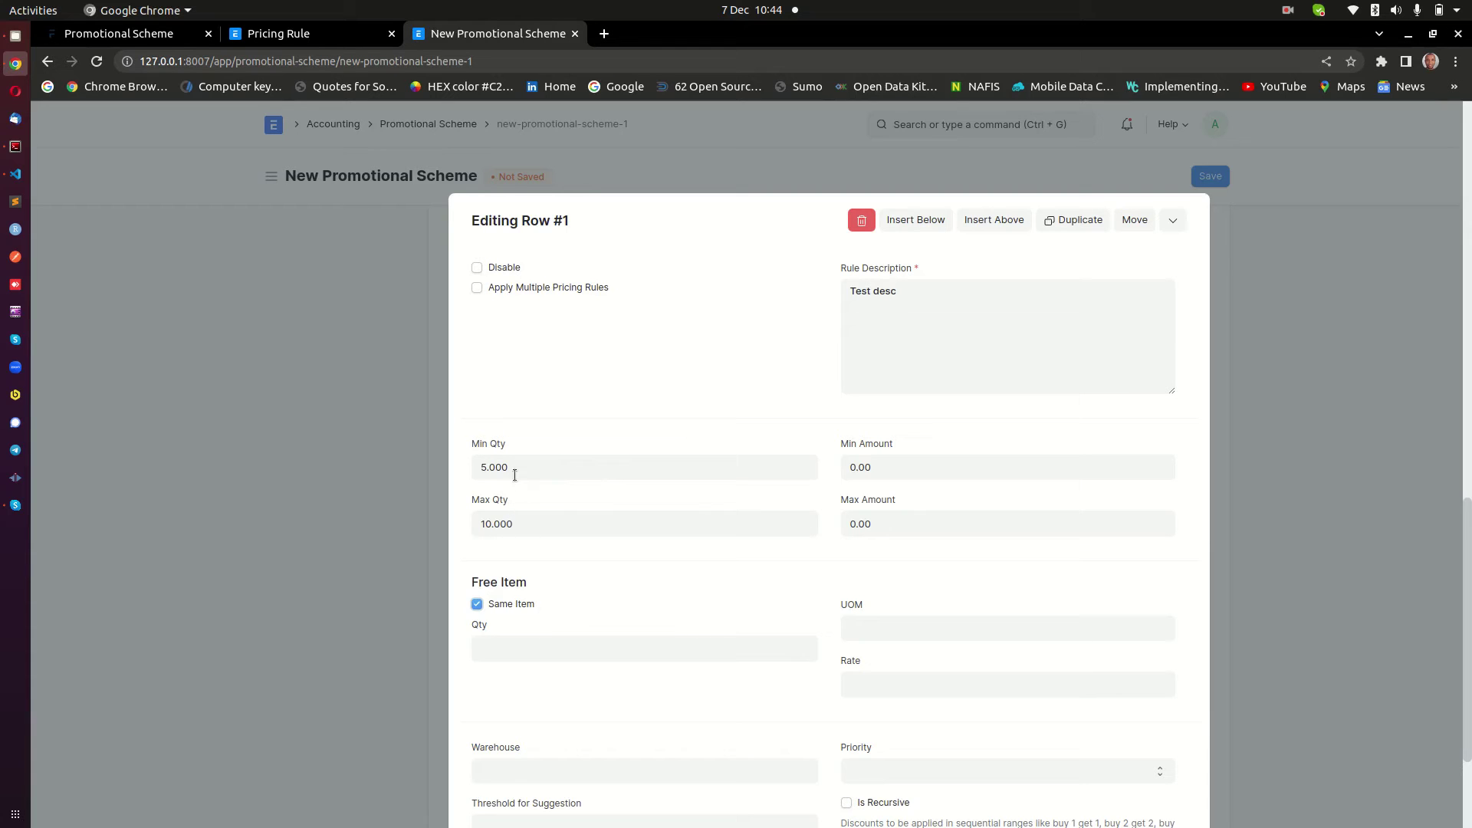
left_click(510, 643)
type("1")
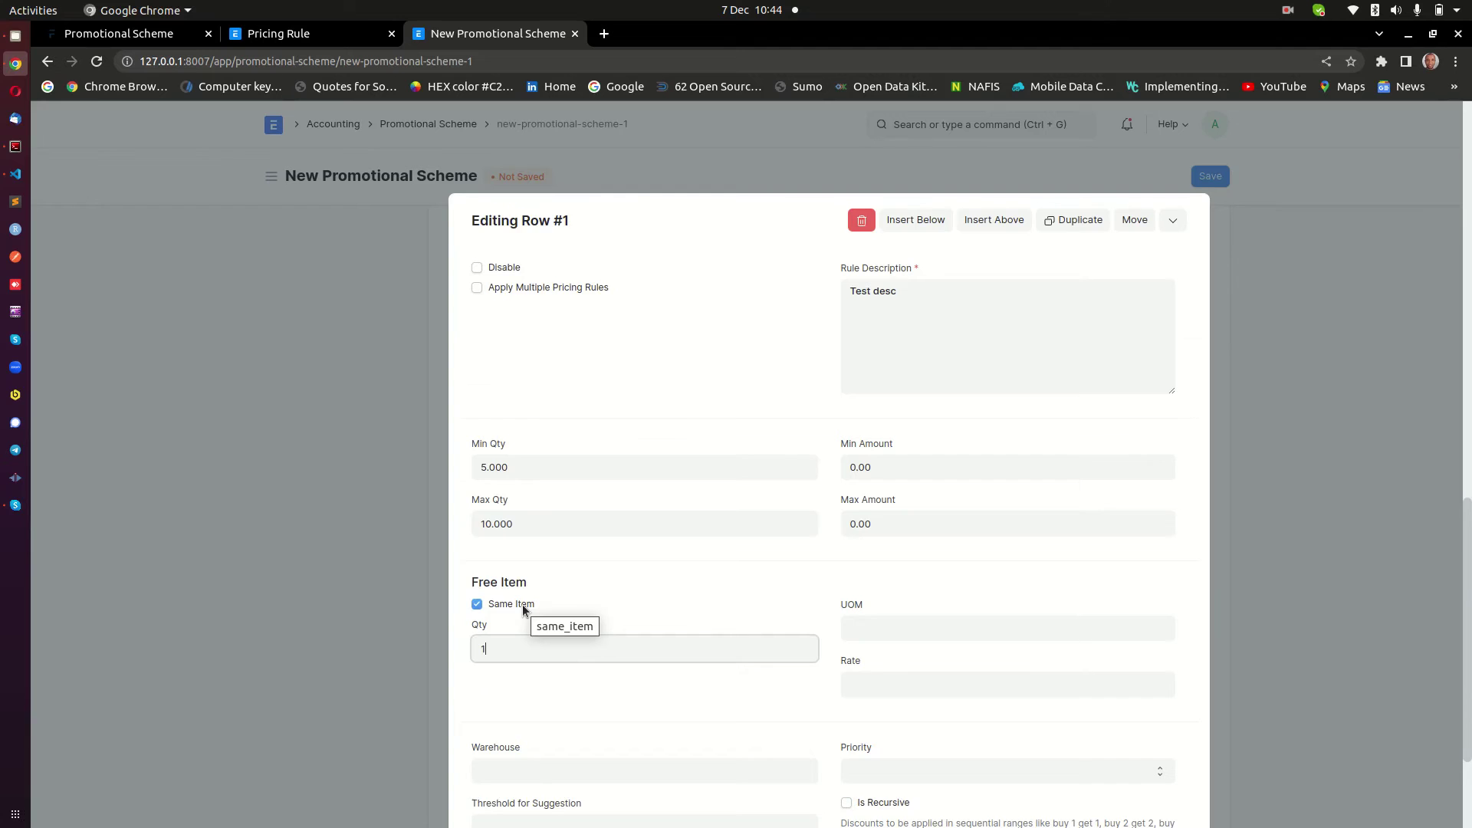
scroll(523, 604, "down", 2)
scroll(523, 604, "down", 1)
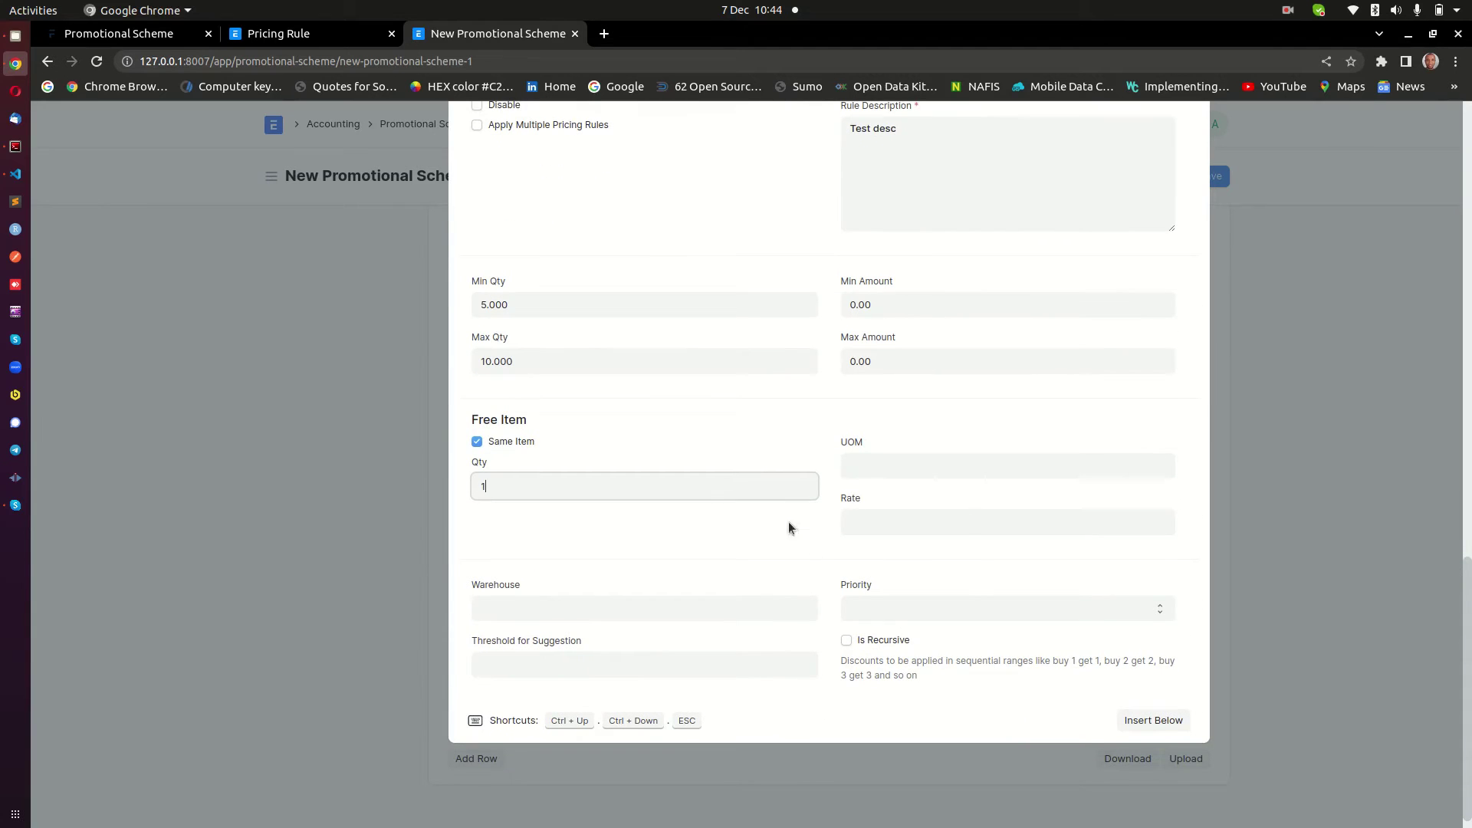
scroll(945, 549, "up", 4)
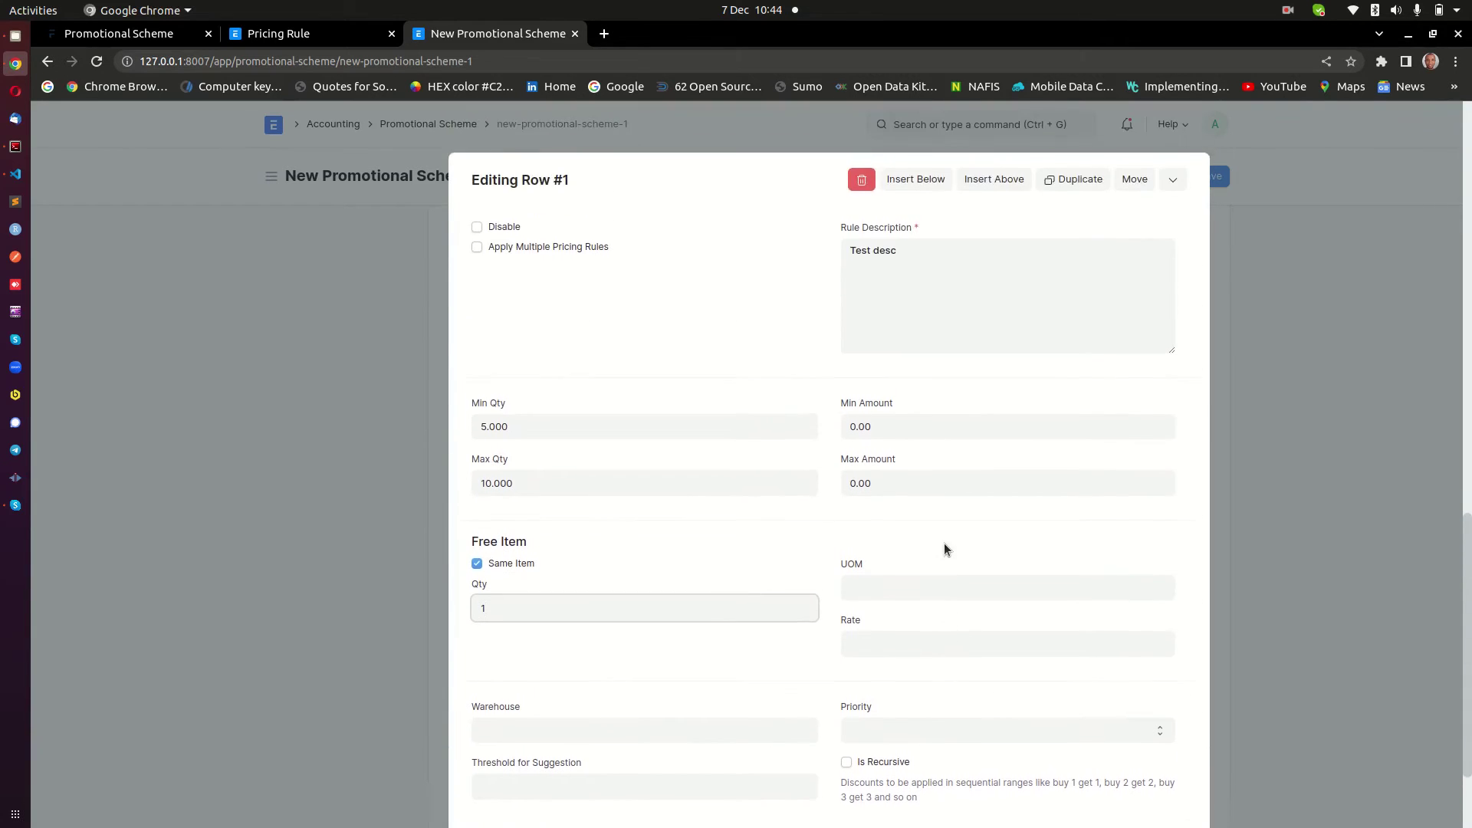
left_click(325, 567)
Save the promotional scheme and check the generated rule in the Pricing Rule list
scroll(786, 482, "up", 2)
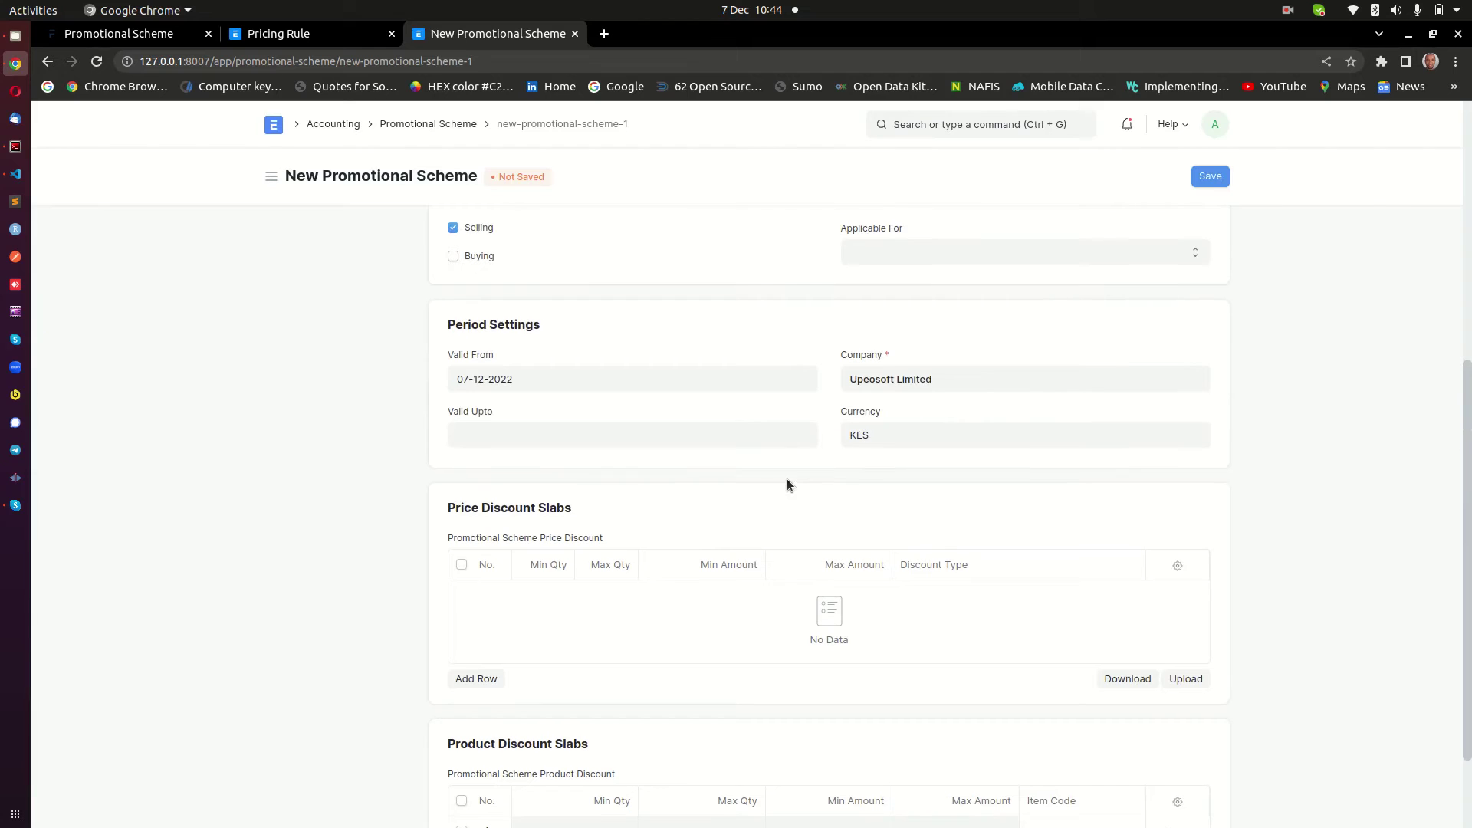
scroll(764, 537, "down", 2)
left_click(1212, 178)
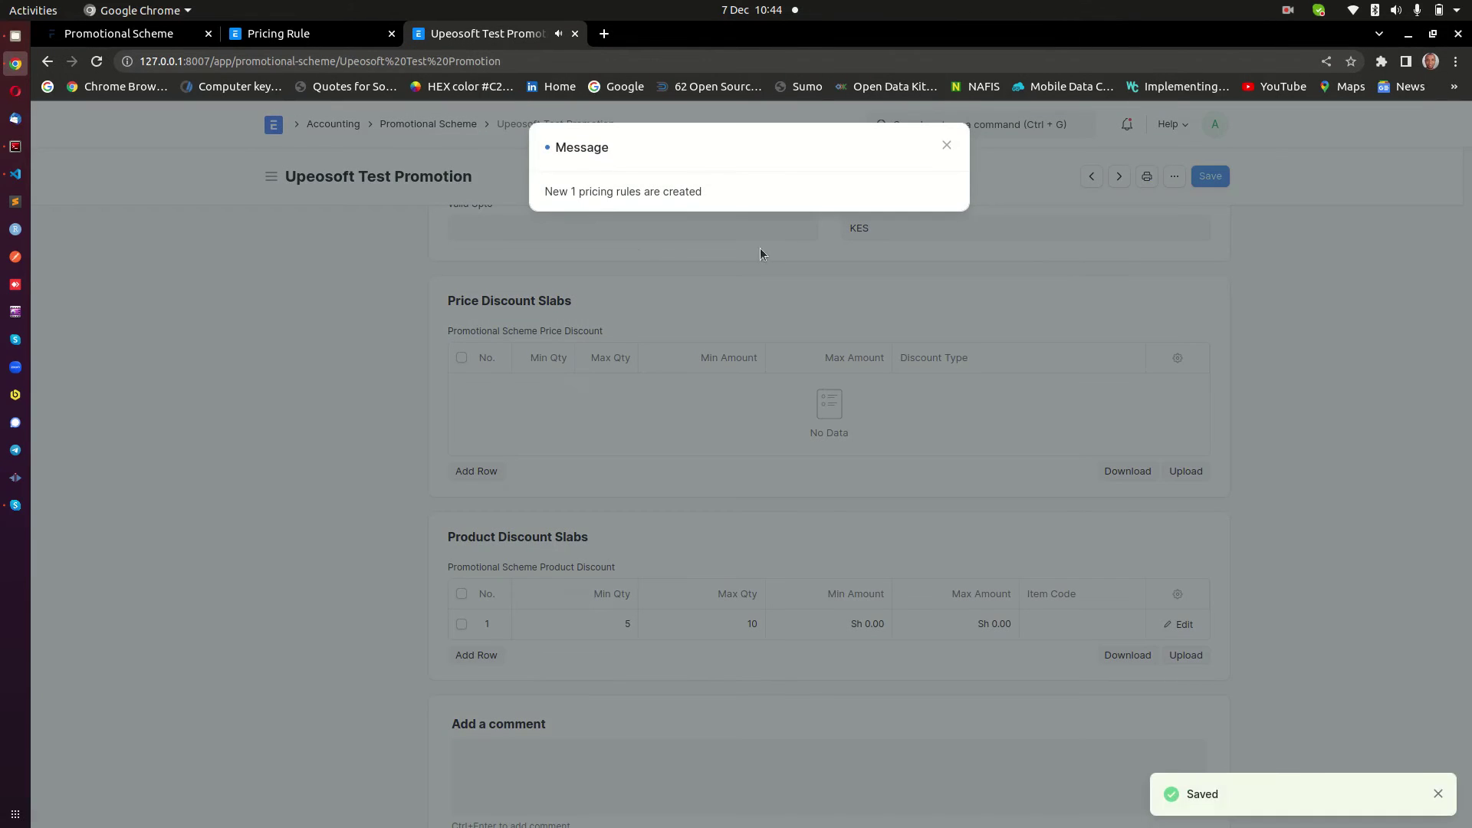
left_click(596, 233)
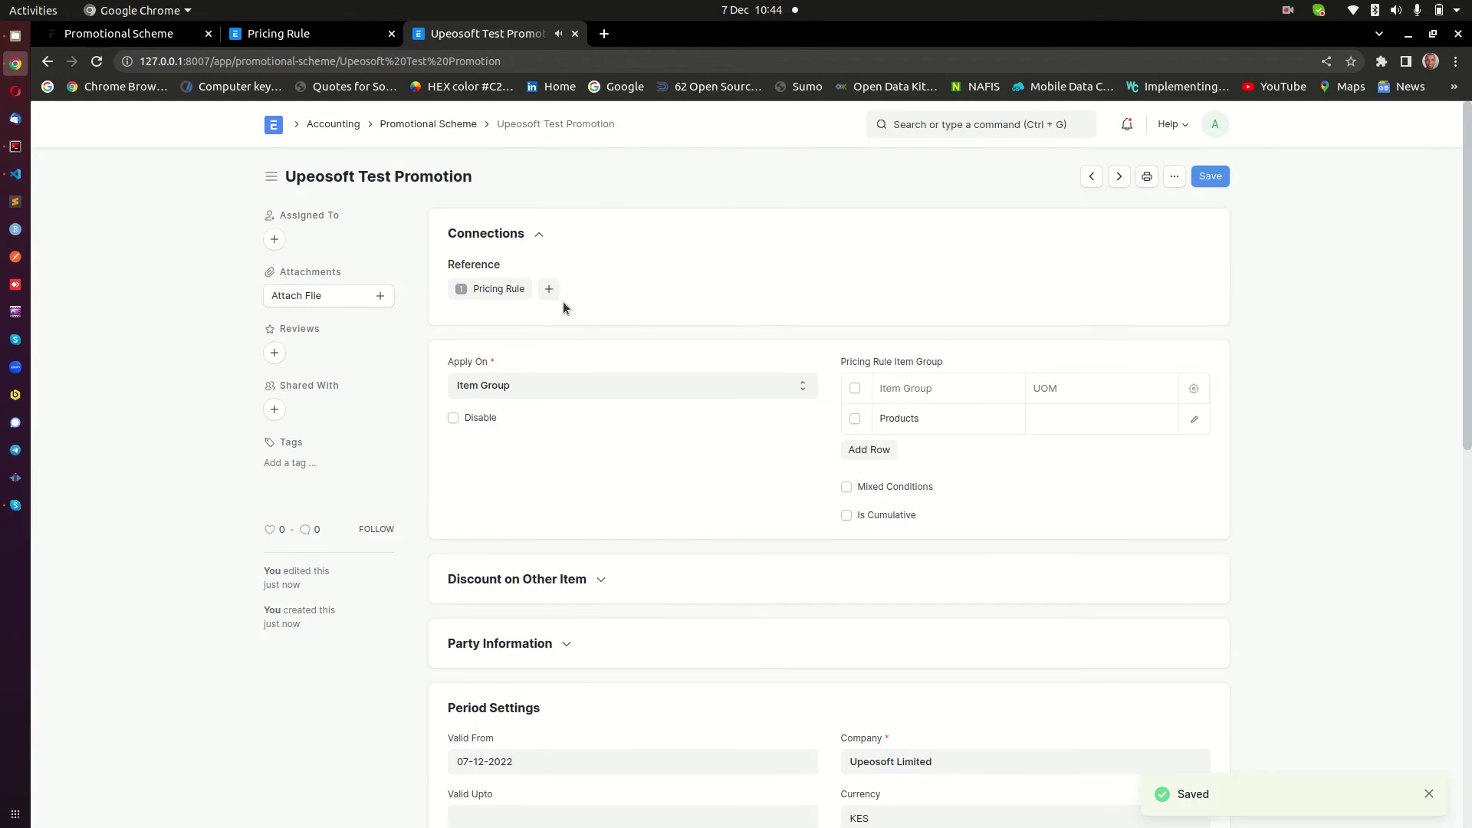
key("ctrl+shift+Tab")
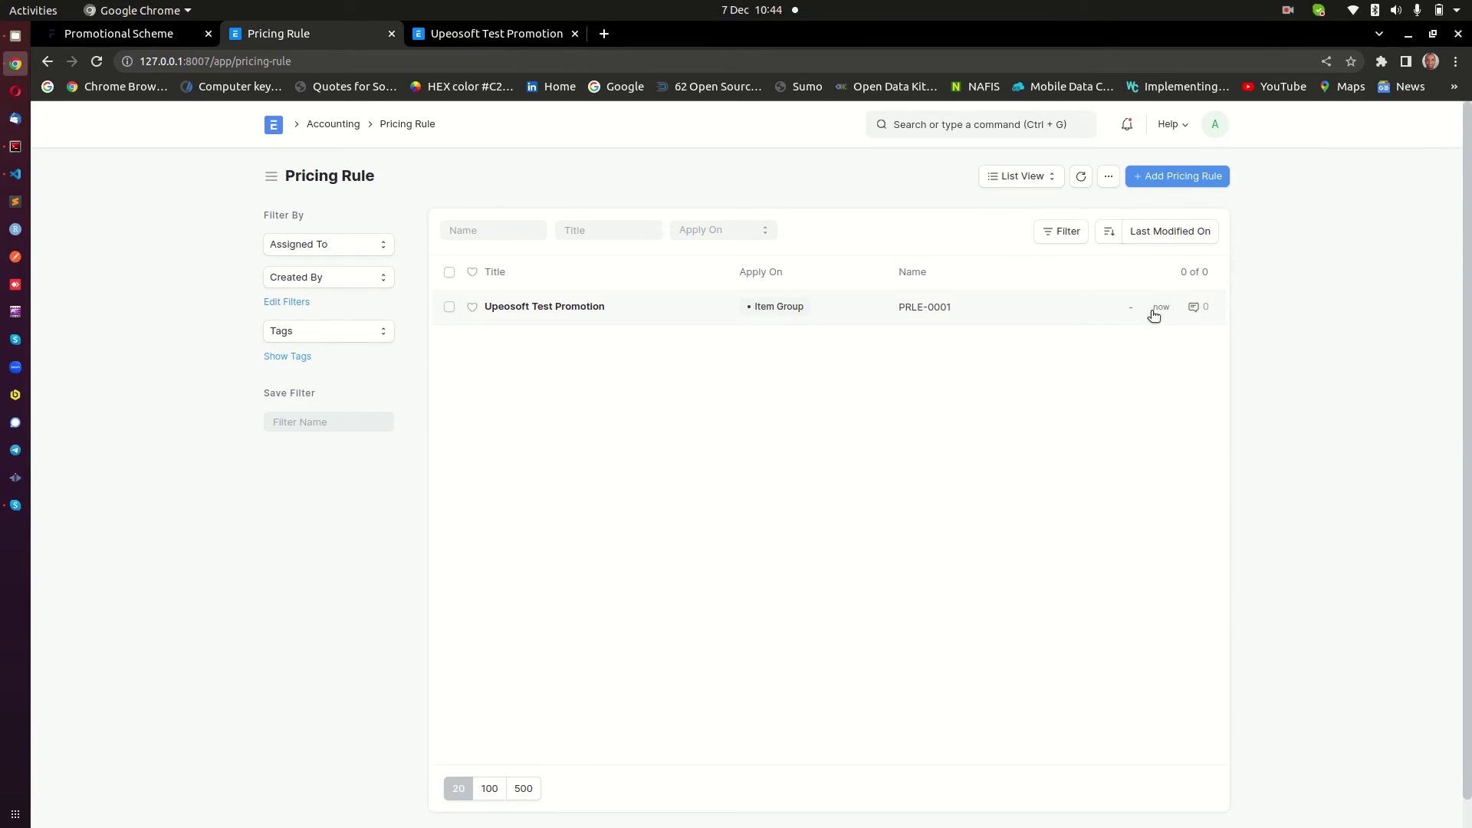
Return to the Upeosoft Test Promotion scheme and add a second product discount slab with minimum quantity 11 and maximum 20
left_click(476, 34)
scroll(737, 330, "down", 9)
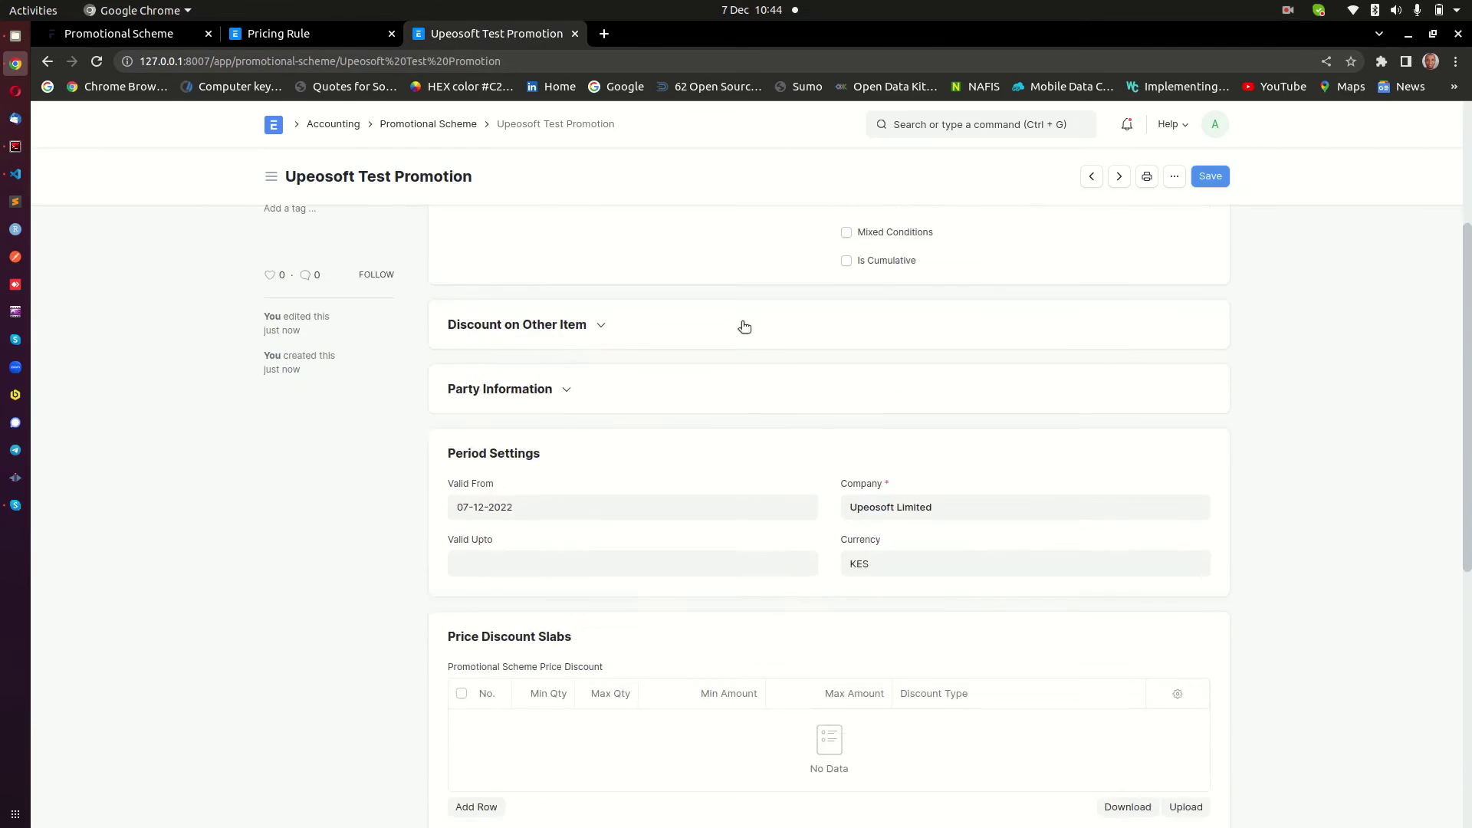
left_click(503, 459)
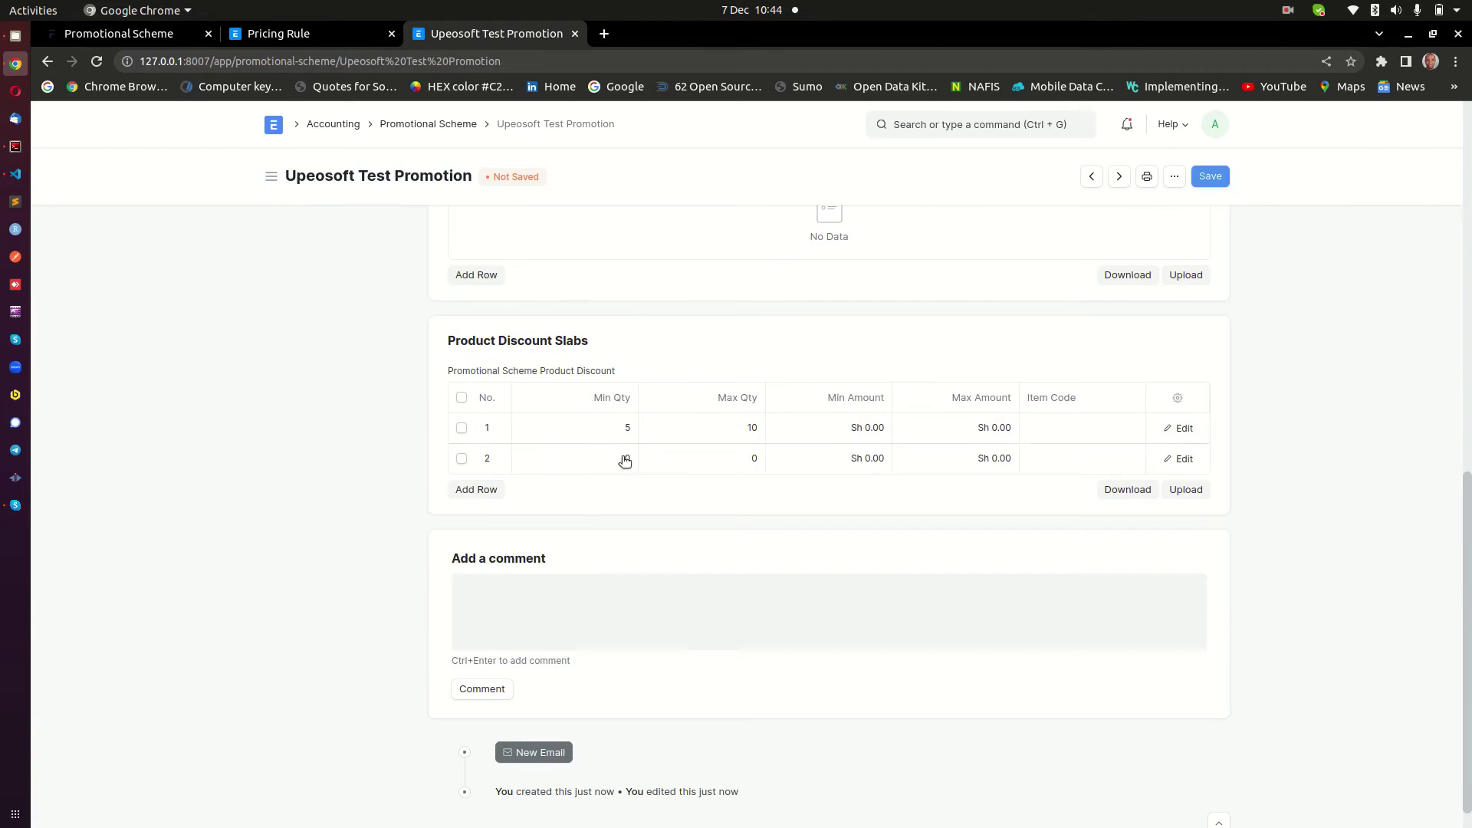
left_click(610, 460)
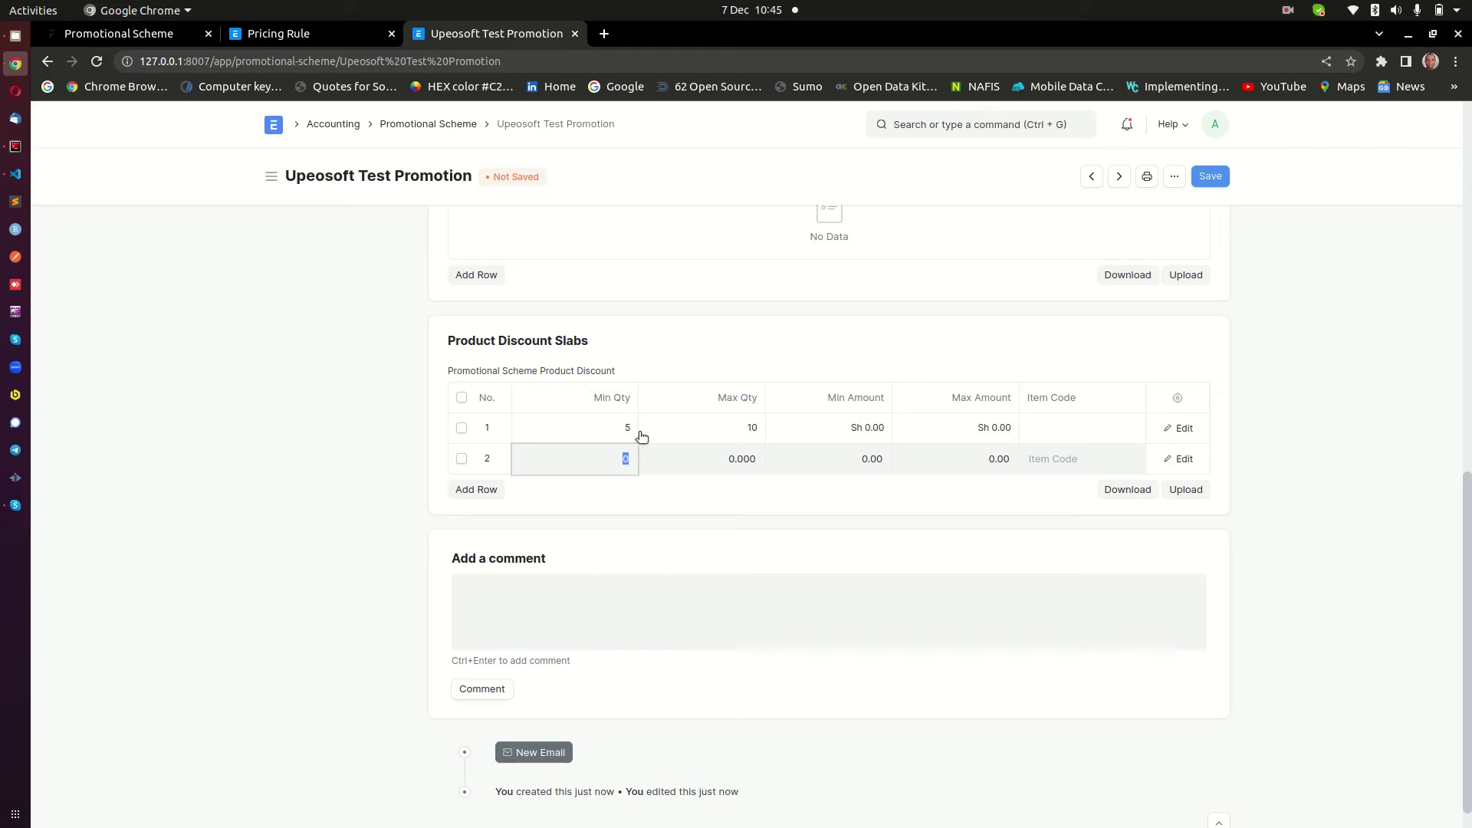
type("11")
left_click(713, 468)
type("20")
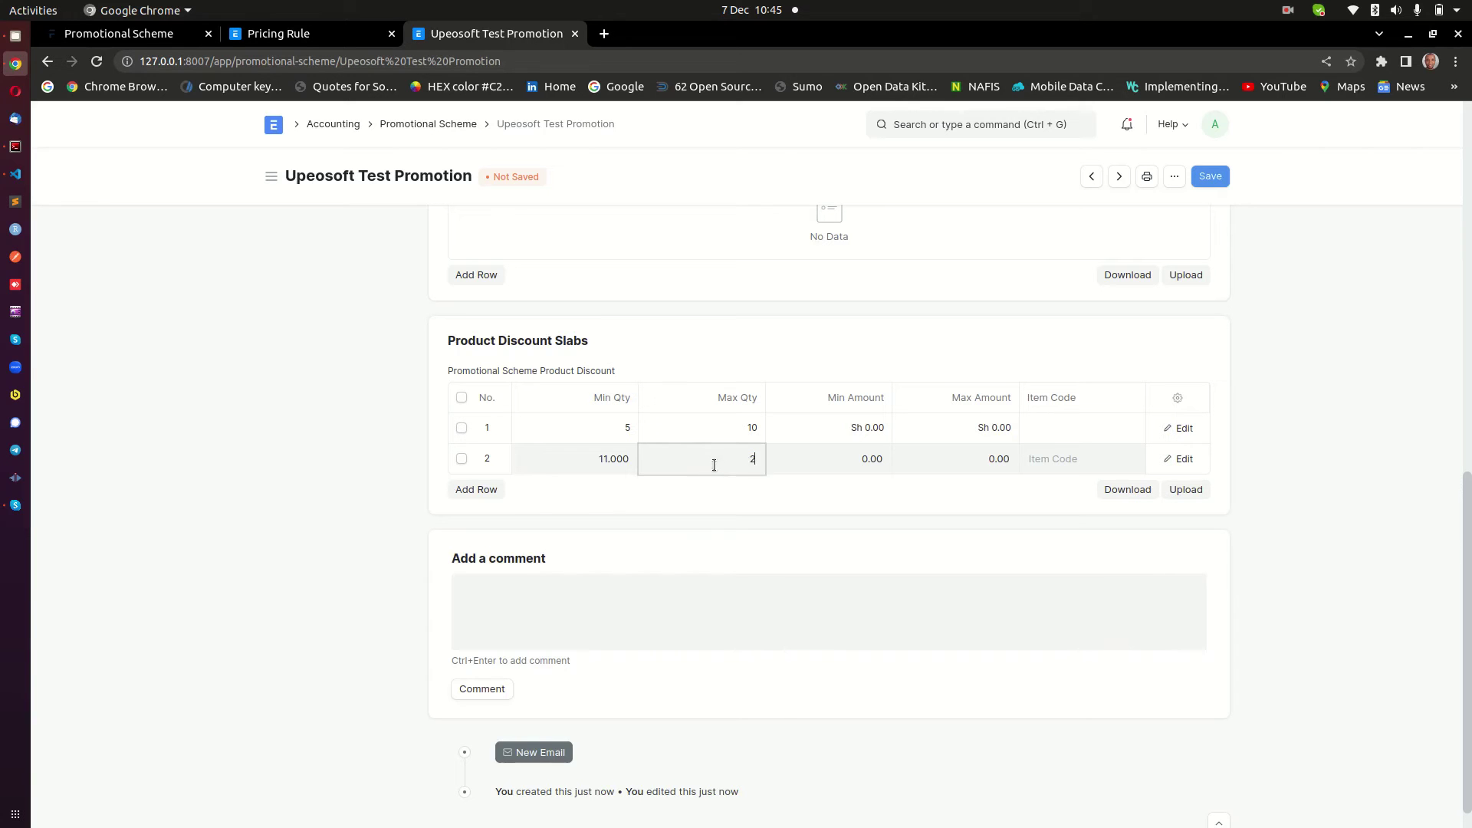
Give the second slab the same item free with quantity 2 and the rule description "Test desc", then close its details
left_click(1185, 459)
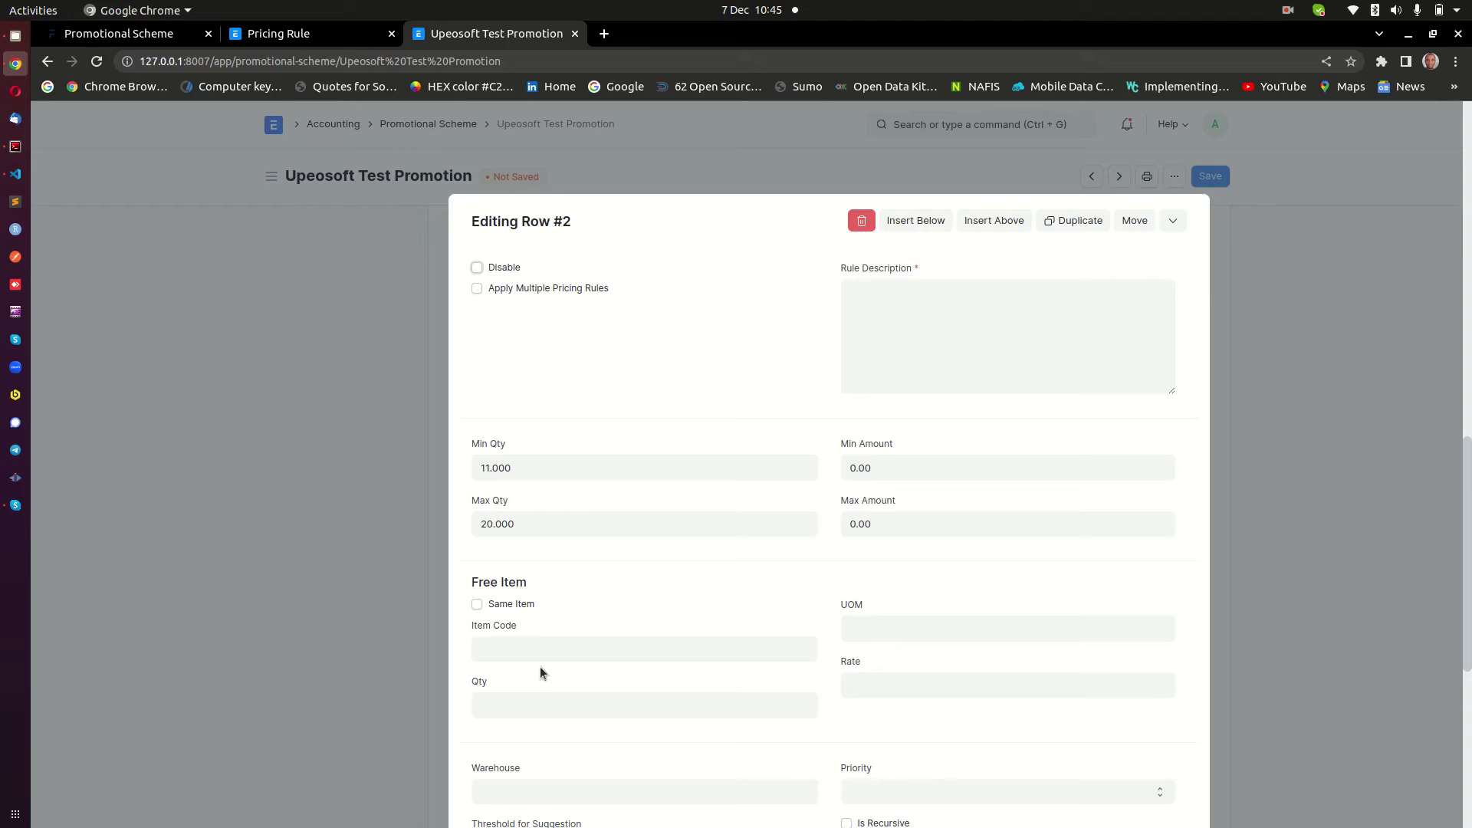
left_click(507, 606)
left_click(523, 648)
type("2")
left_click(989, 353)
type("test desc")
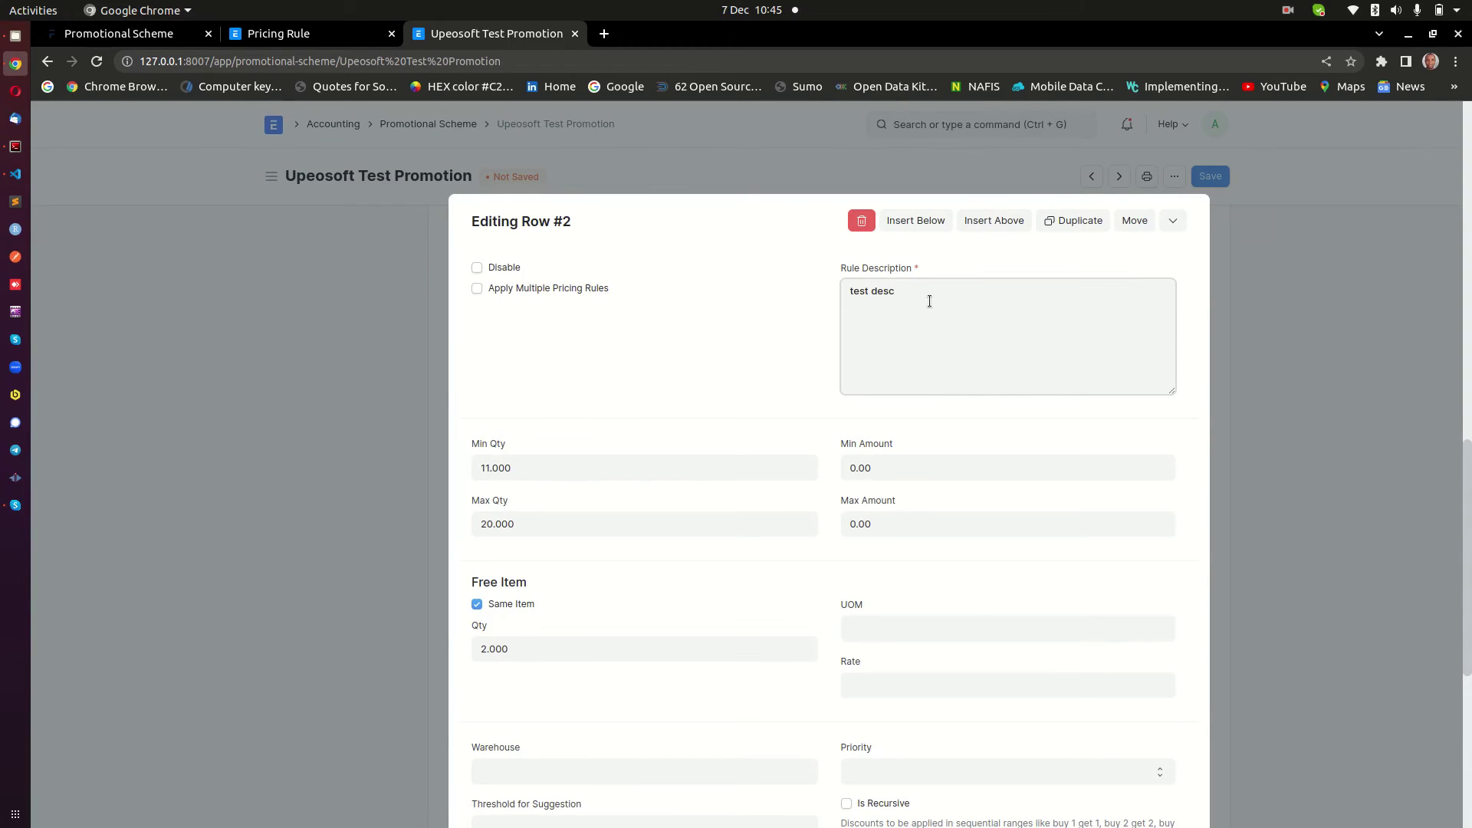
type("T")
key("ctrl+a")
left_click(1224, 178)
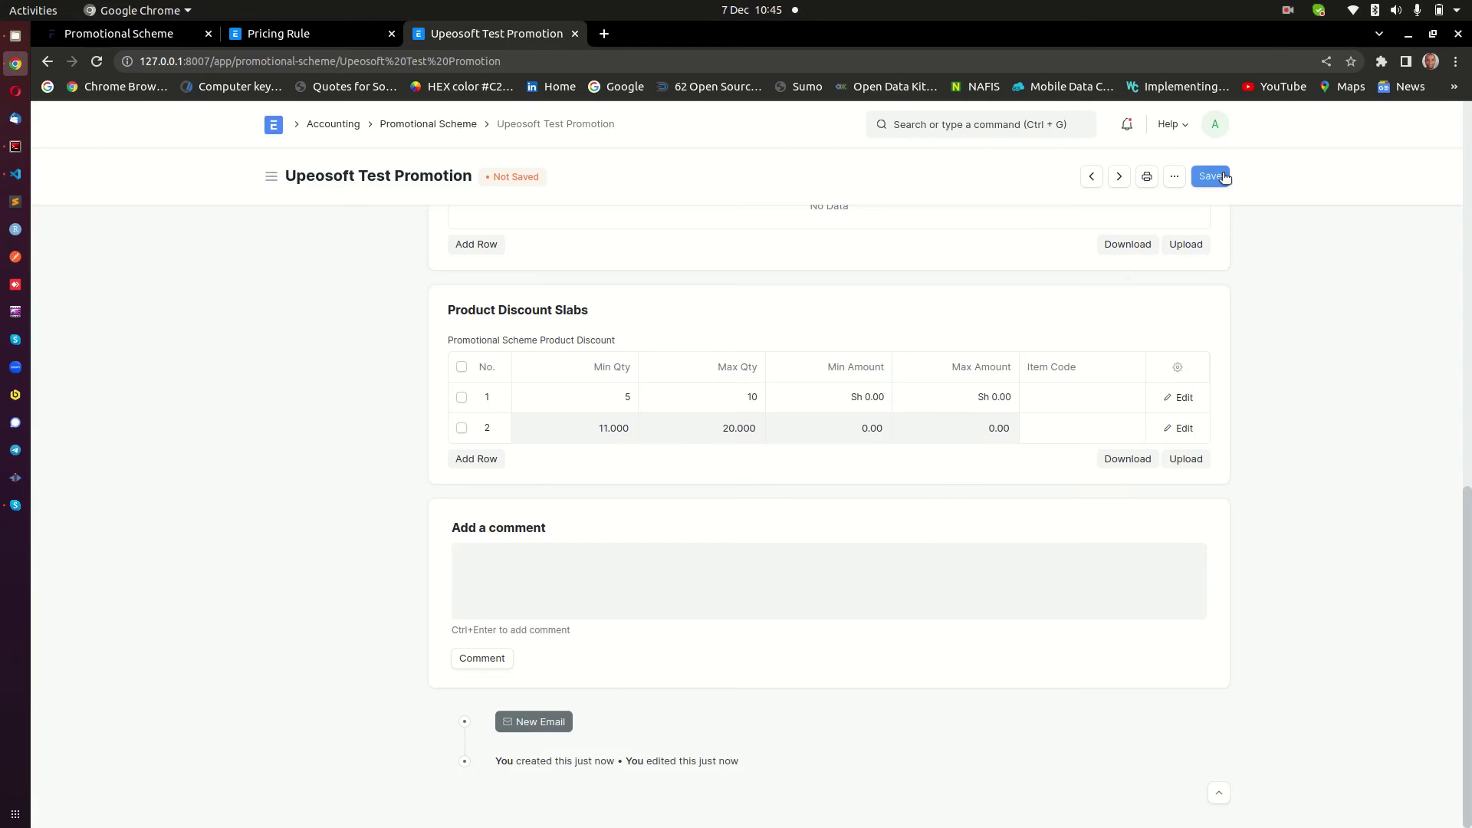
Add a third product discount slab with minimum quantity 21 and maximum quantity 30
left_click(493, 461)
left_click(607, 460)
type("21")
left_click(702, 458)
type("30")
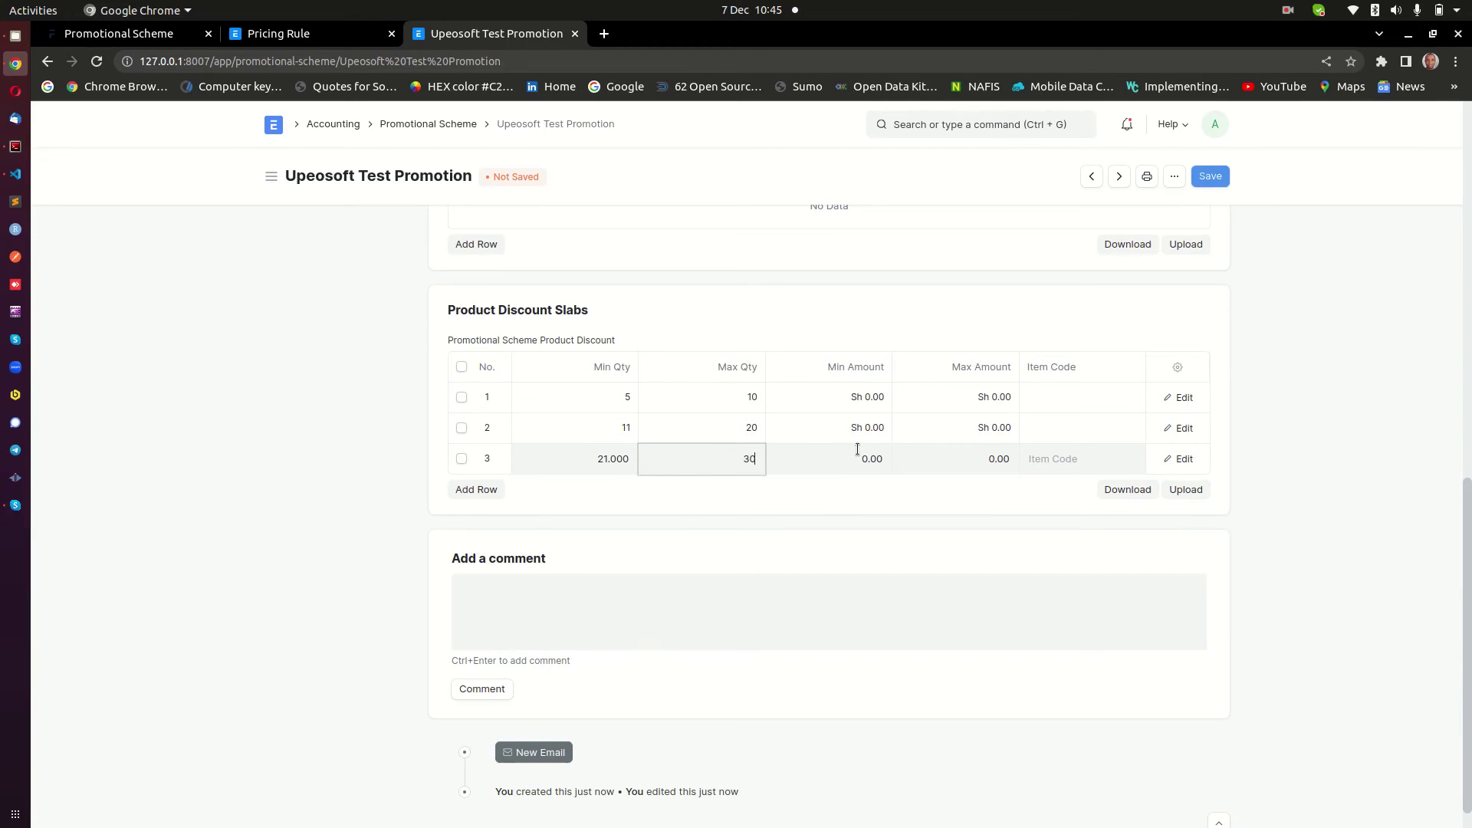
Give the third slab the same item free with quantity 3 and the rule description "Test desc", then close its details
left_click(1190, 461)
left_click(511, 604)
left_click(510, 649)
type("3")
left_click(1002, 338)
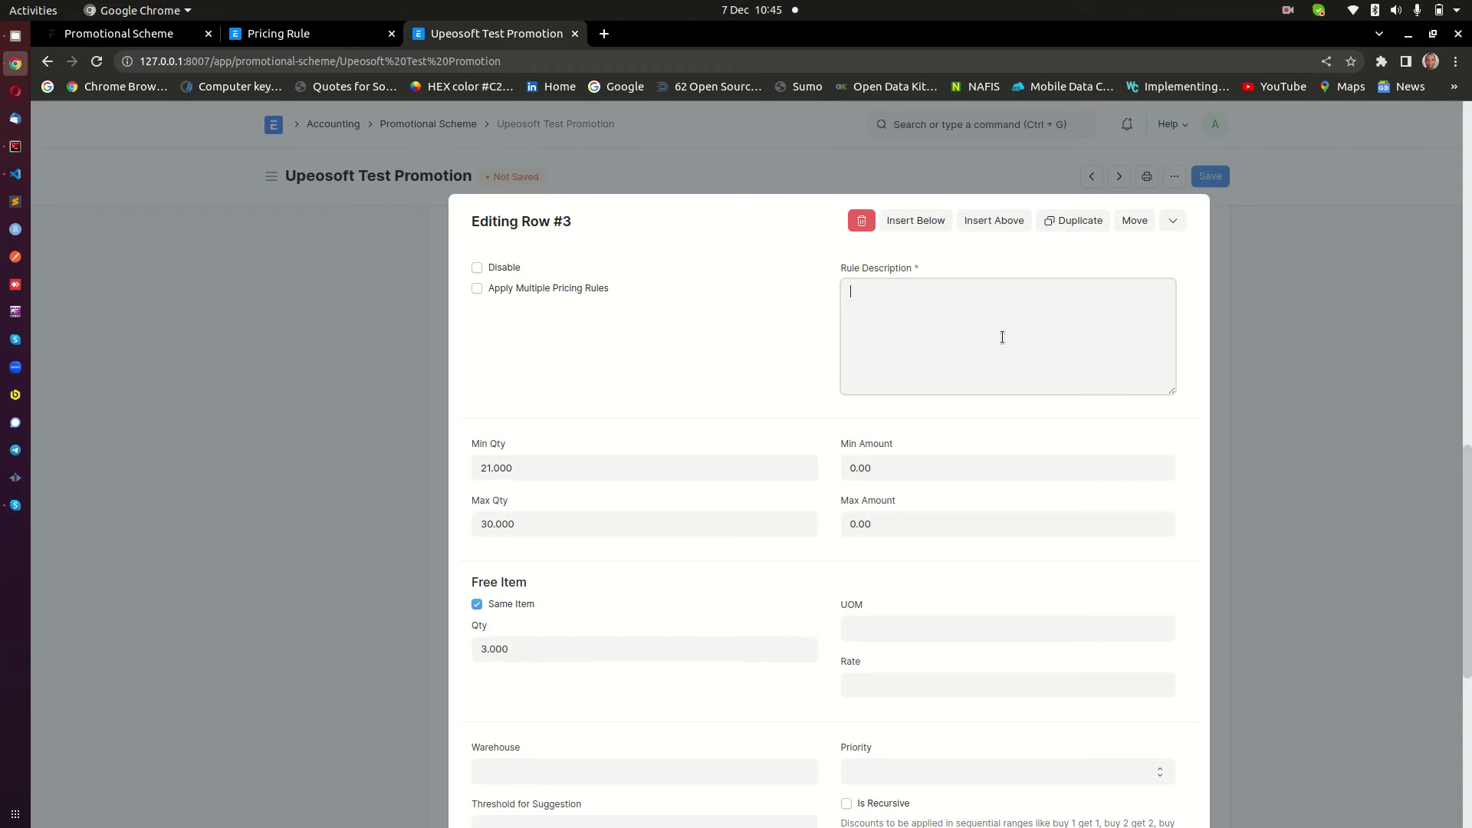
type("Test desc")
left_click(1333, 288)
Add a fourth product discount slab with minimum quantity 31 and maximum quantity 40
left_click(477, 540)
left_click(601, 552)
type("31")
left_click(740, 546)
type("40")
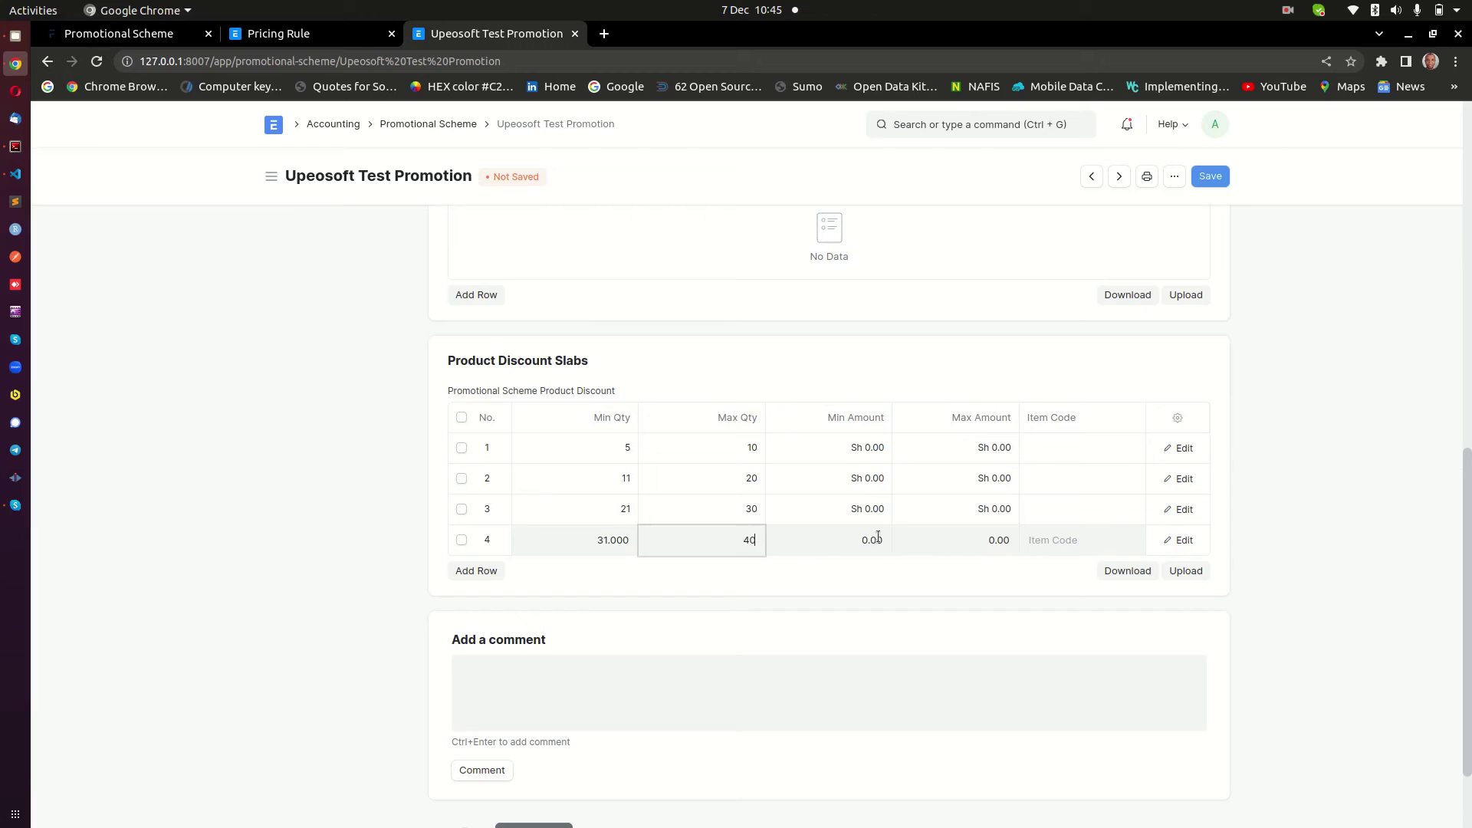
Give the fourth slab the same item free with quantity 4 and the rule description "Test desc", then close its details
left_click(1185, 540)
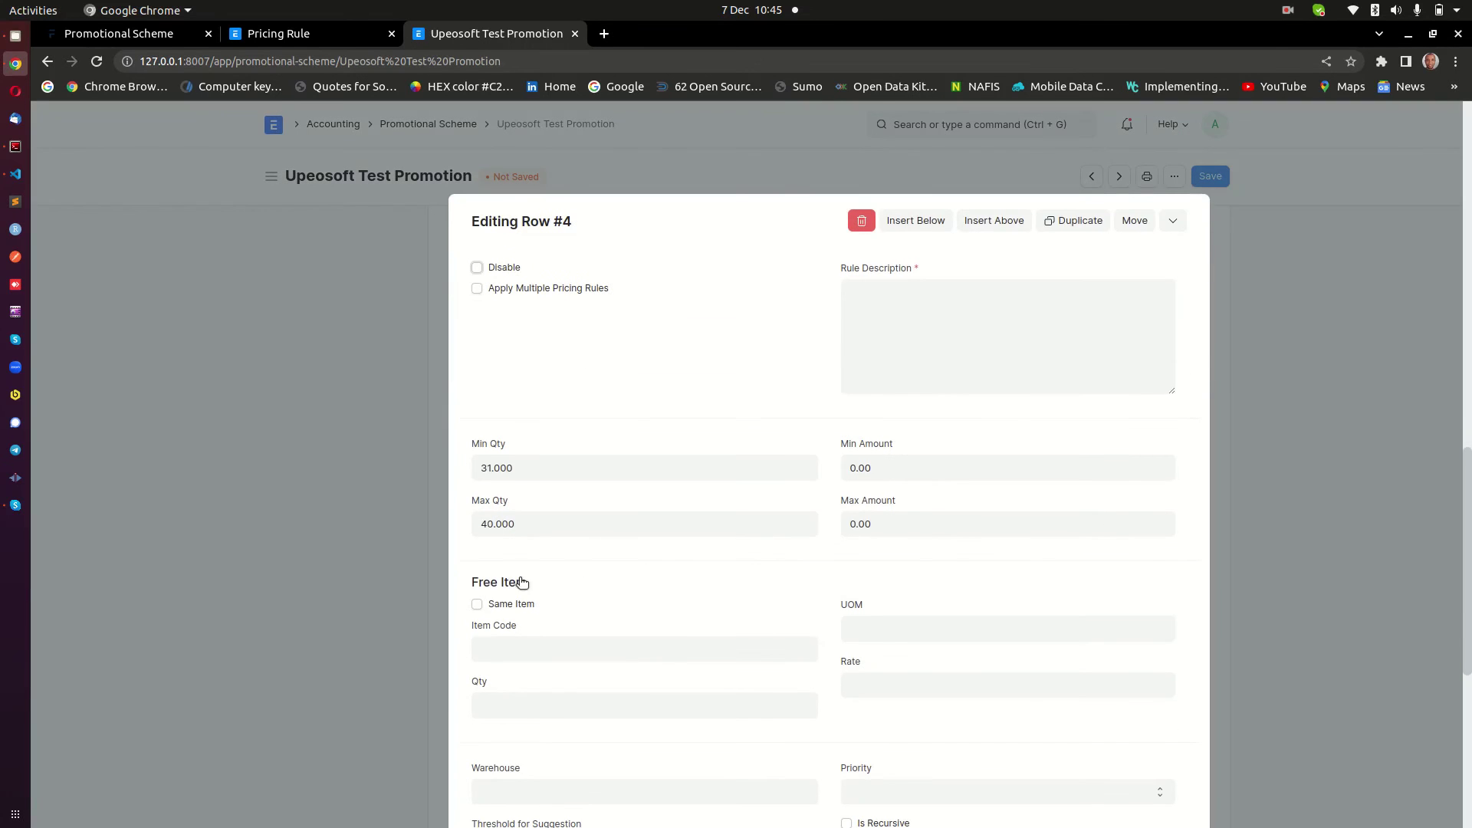
left_click(510, 604)
left_click(556, 648)
type("4")
left_click(1064, 343)
type("Test desc")
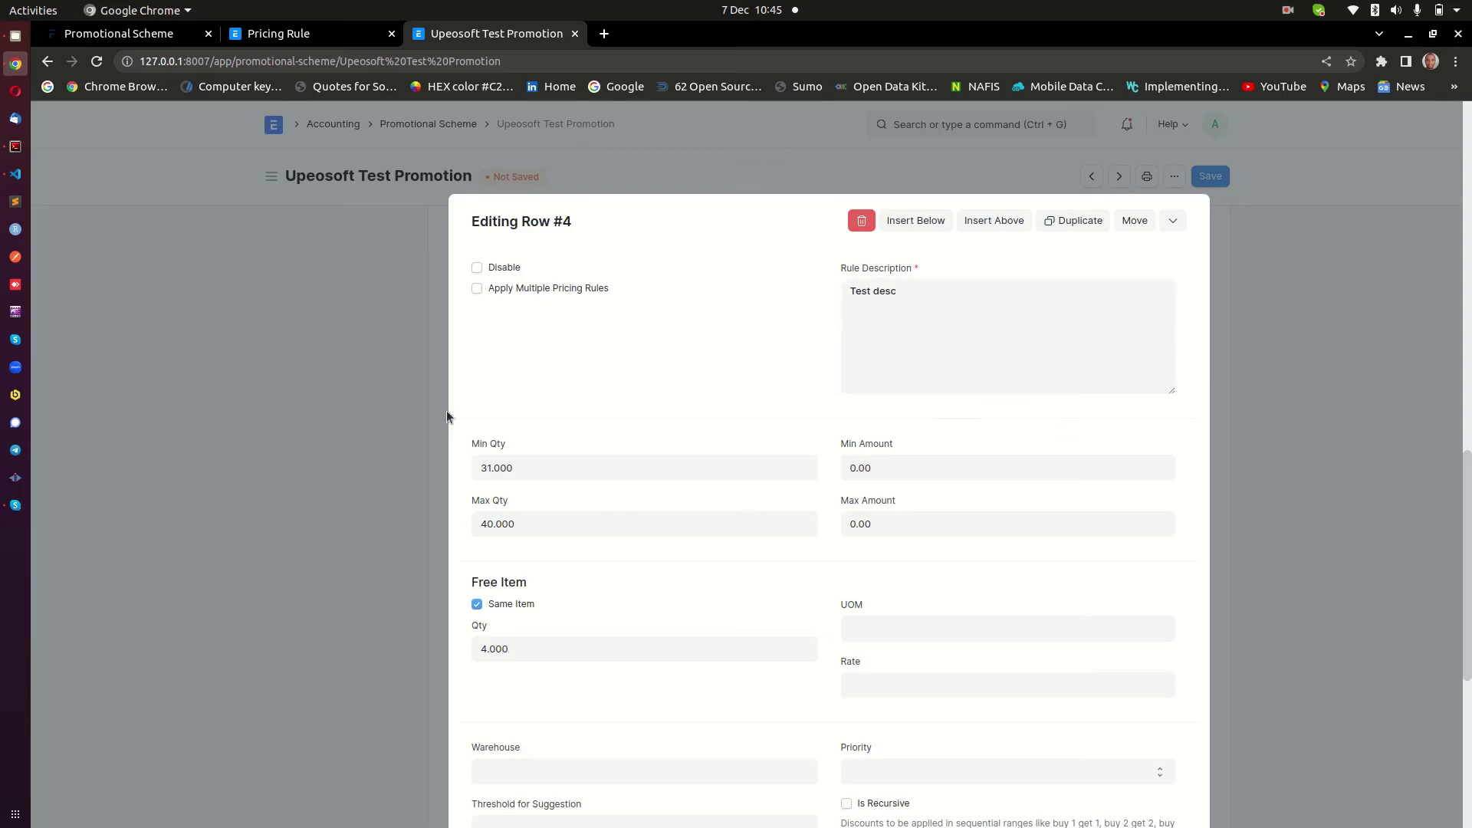
left_click(447, 411)
Add a fifth product discount slab with minimum quantity 41 and no maximum quantity
left_click(469, 458)
left_click(568, 464)
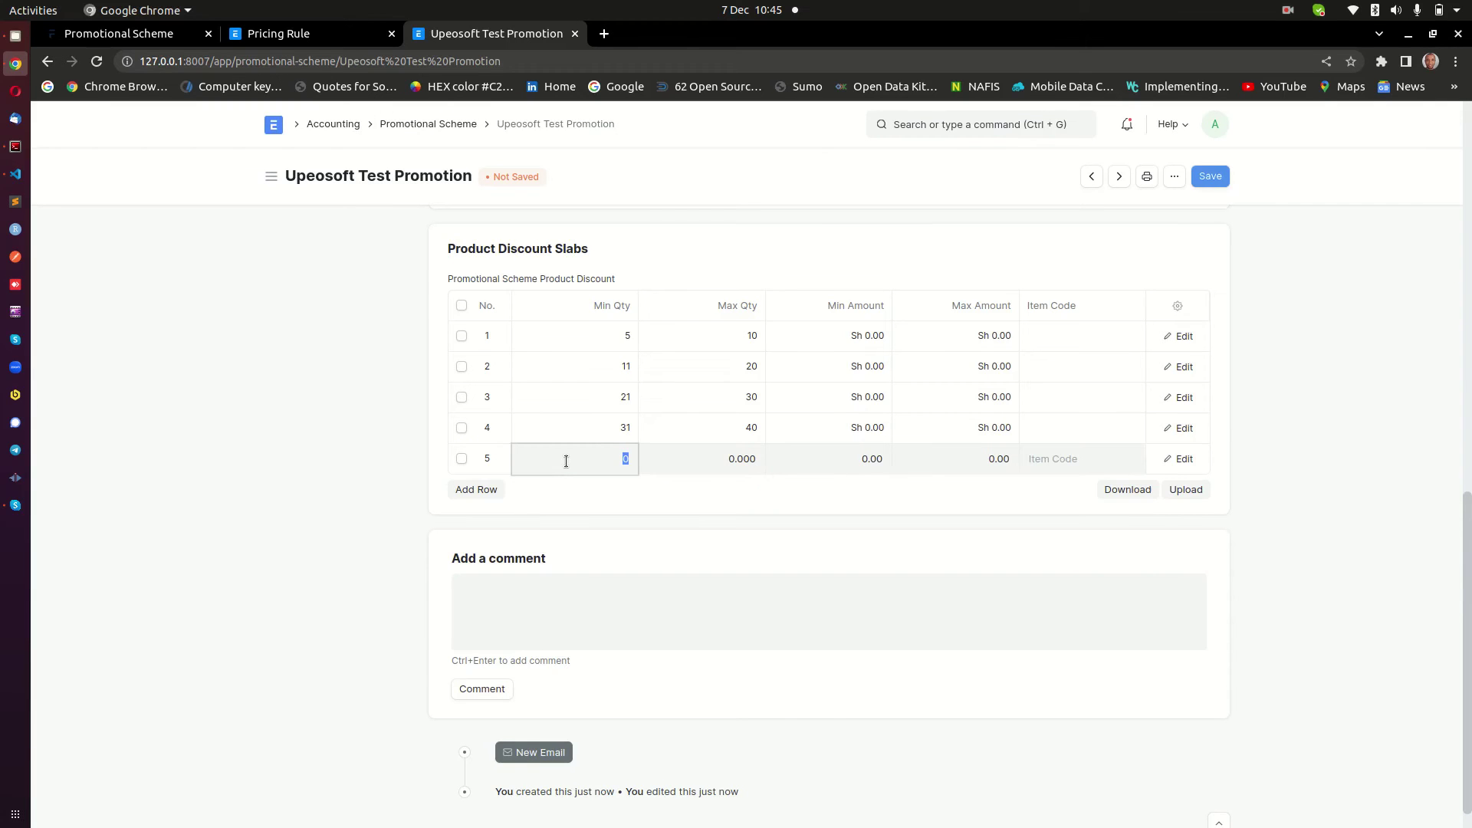
type("41")
left_click(714, 500)
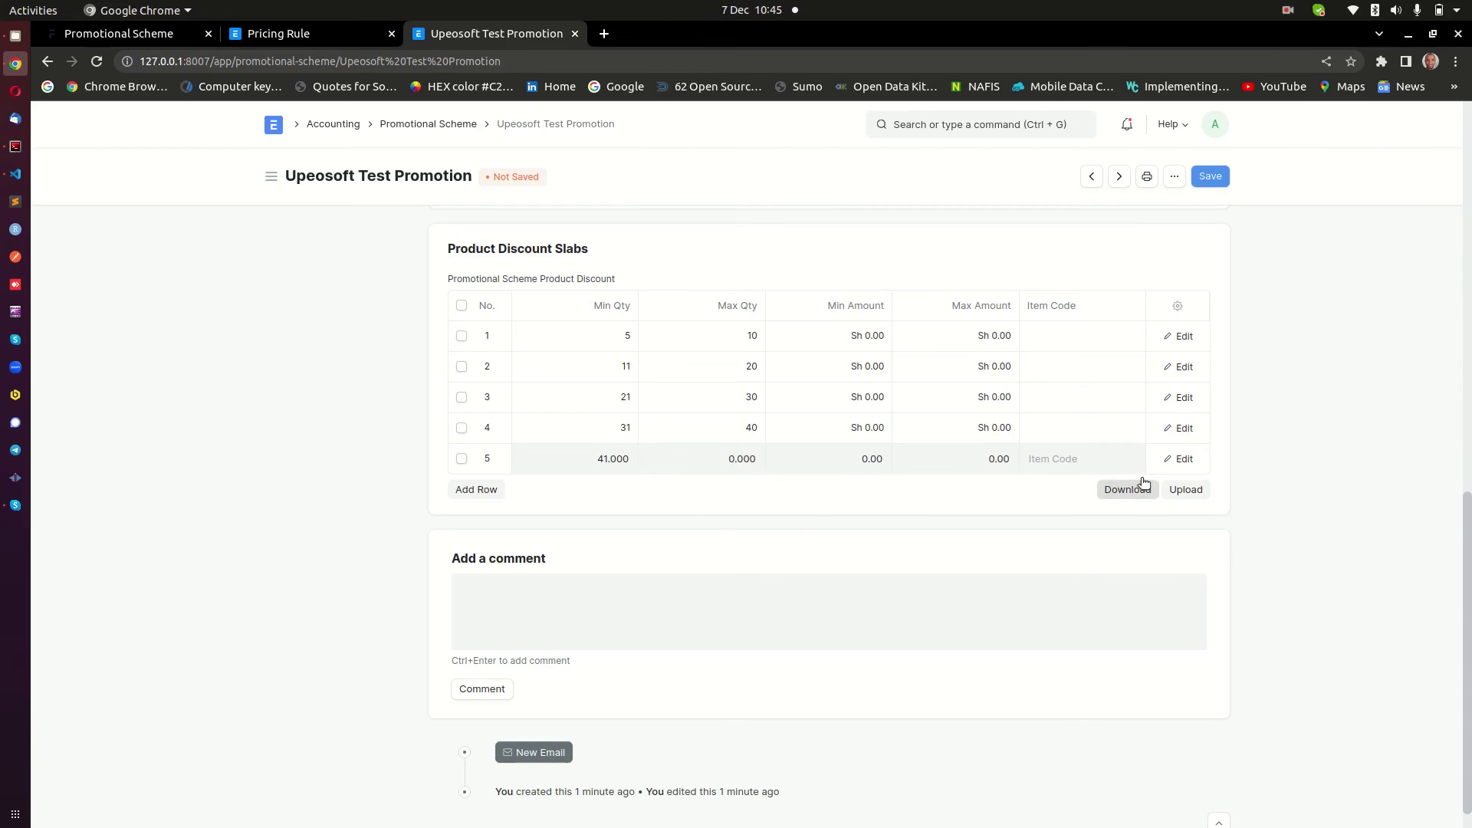
Give the fifth slab the rule description "Test desc" and the same item free with quantity 5, then recheck its details
left_click(1179, 459)
left_click(896, 298)
type("Test desc")
left_click(517, 602)
left_click(528, 647)
type("5")
left_click(299, 528)
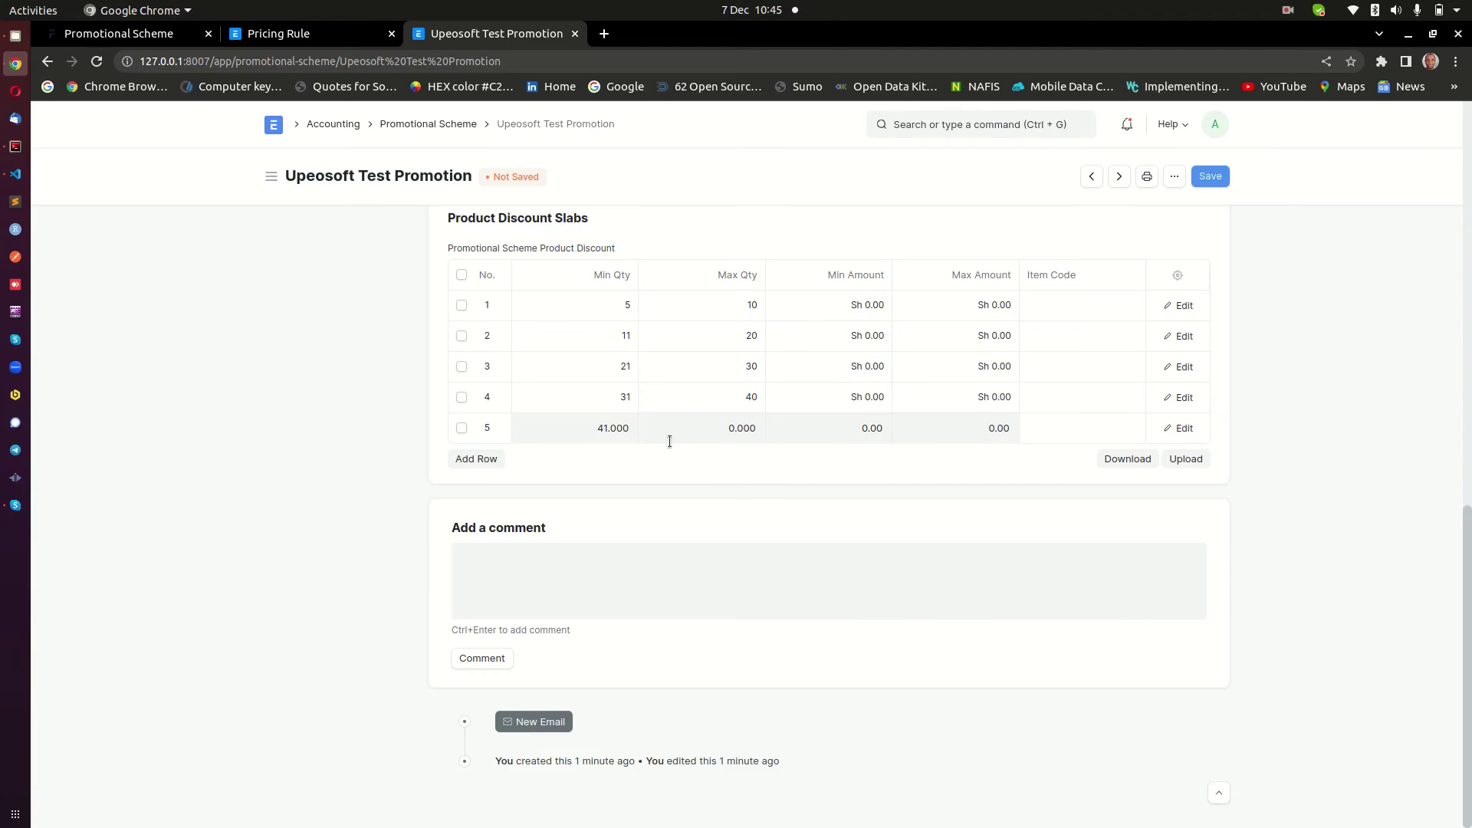
left_click(1184, 428)
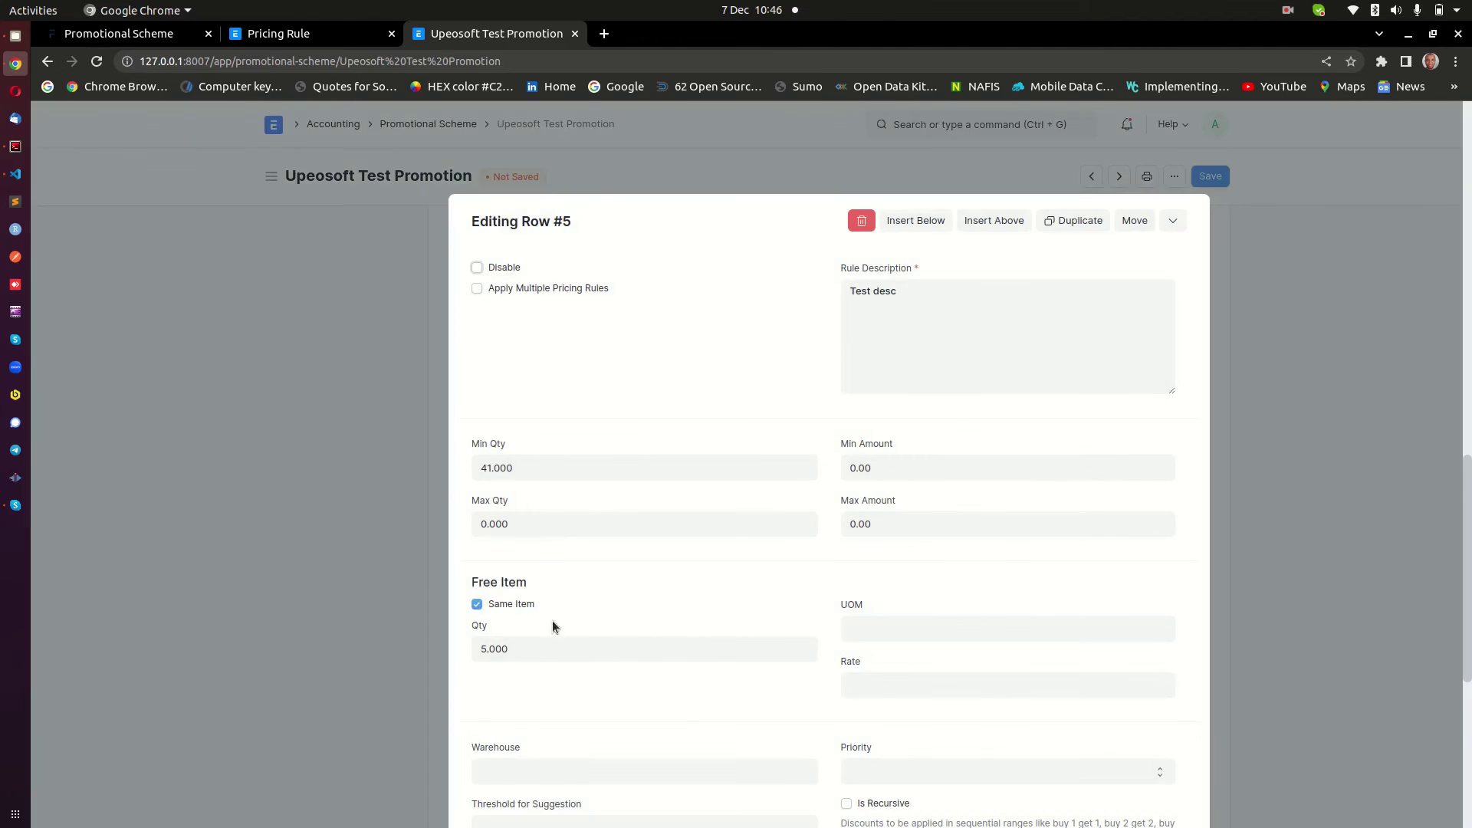
key("Escape")
scroll(554, 500, "up", 2)
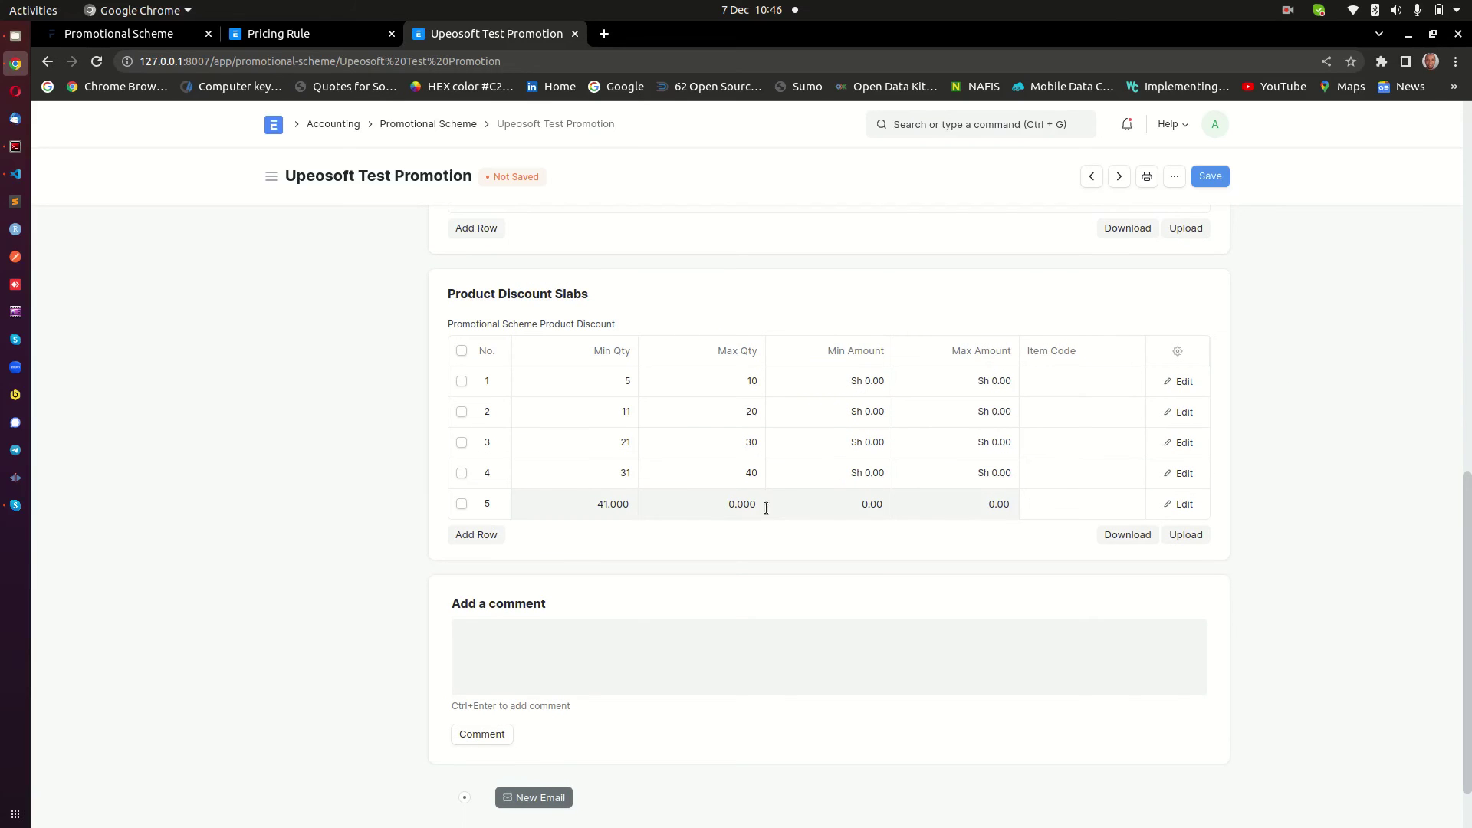
Save the promotional scheme with its added slabs and check the generated rules in the Pricing Rule list
key("ctrl+s")
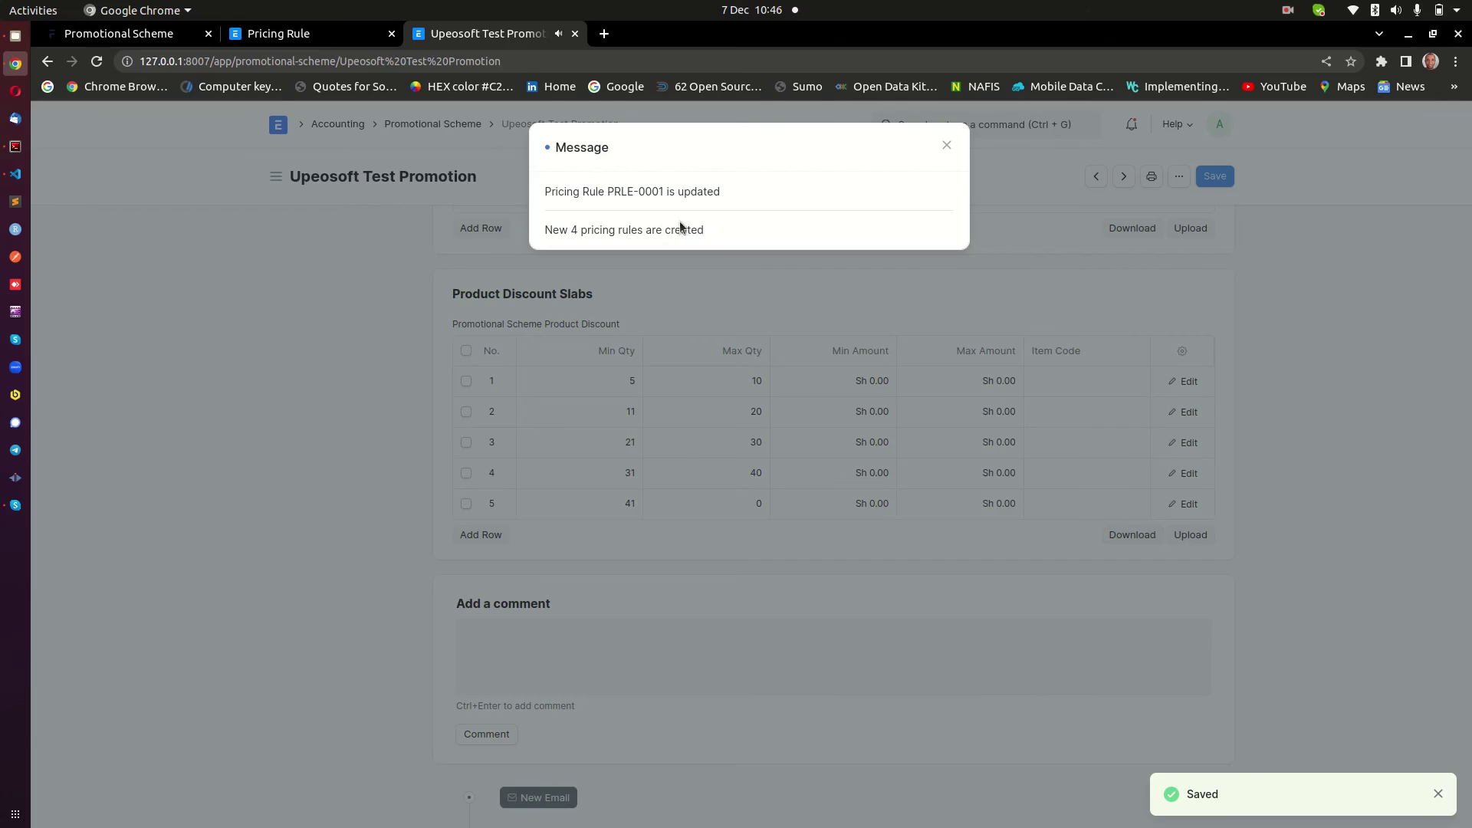
left_click(299, 34)
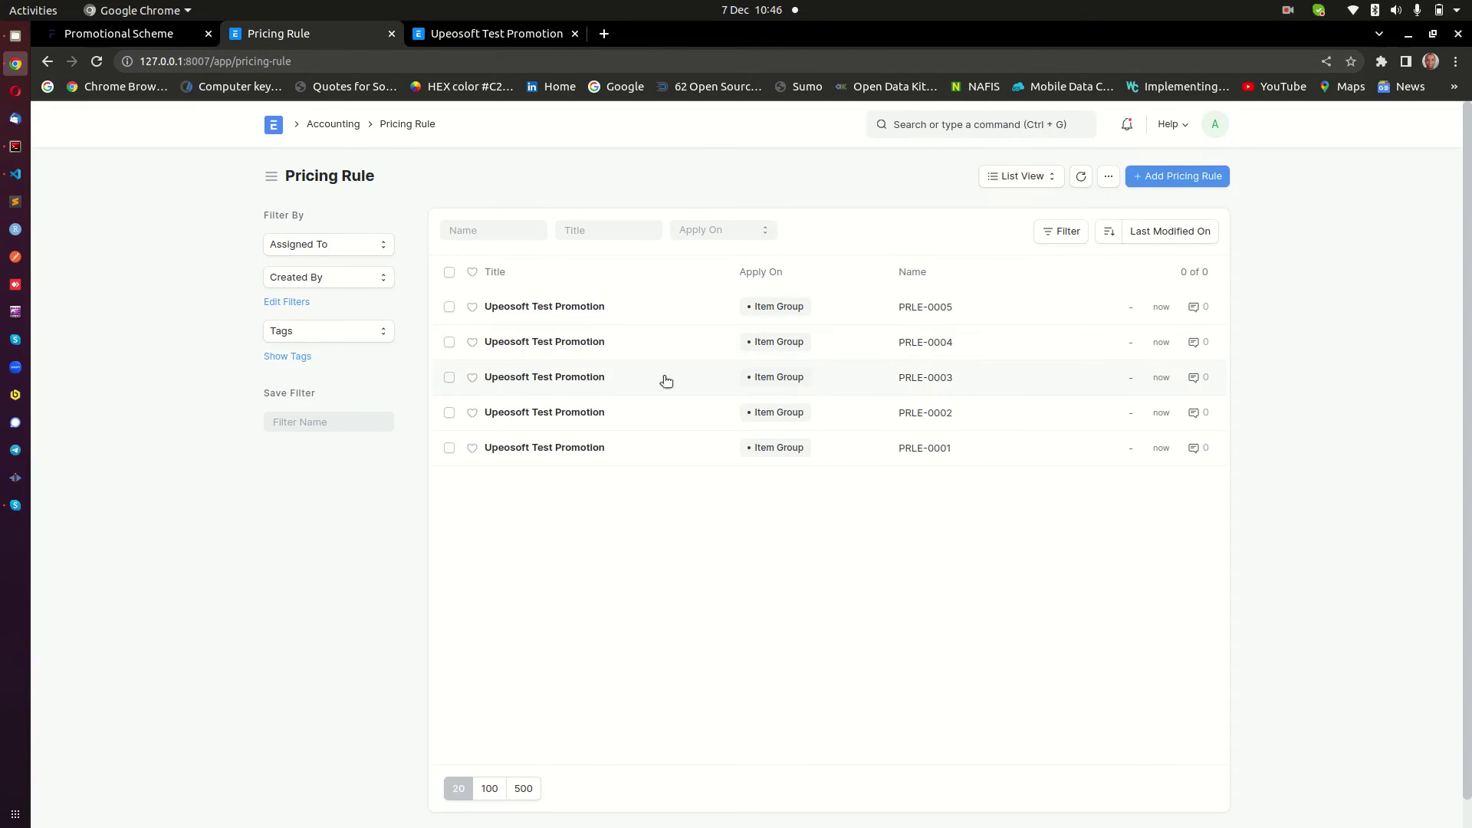
left_click(492, 40)
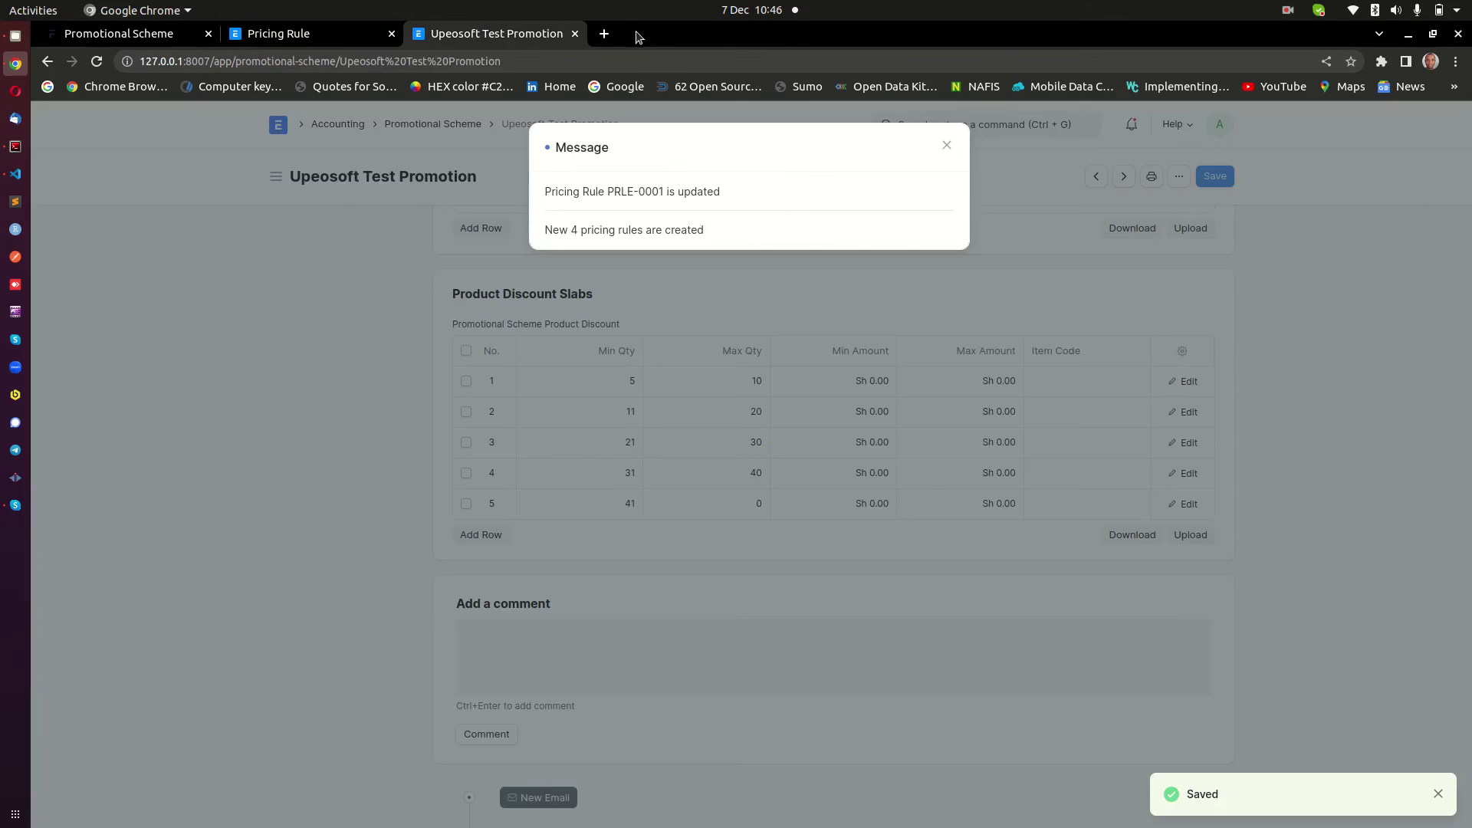
left_click(947, 146)
Open ERPNext in a separate browser tab and start a new sales invoice from the Sales Invoice list
right_click(275, 125)
left_click(322, 138)
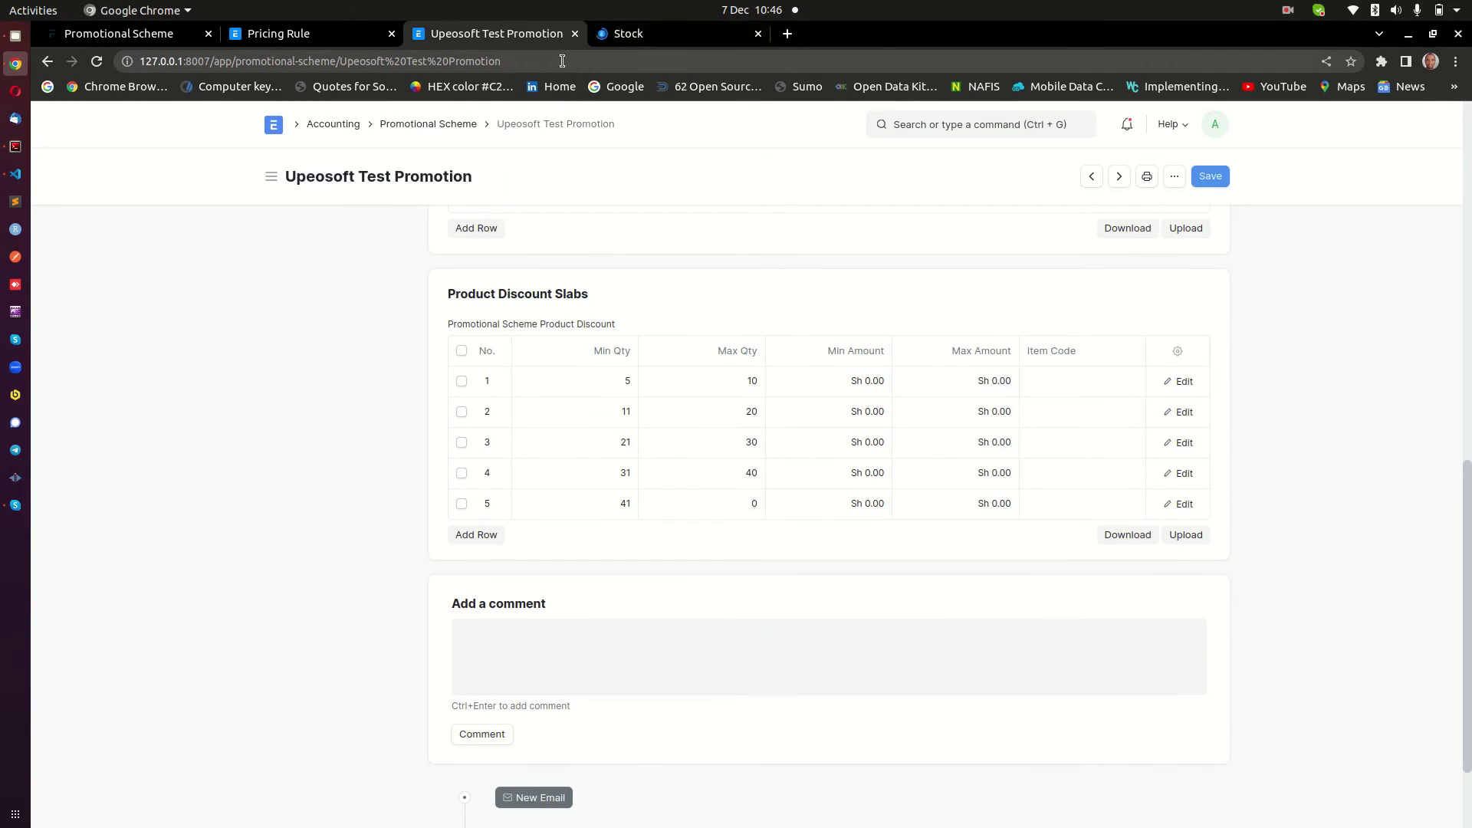
left_click(689, 34)
left_click(1016, 127)
type("s")
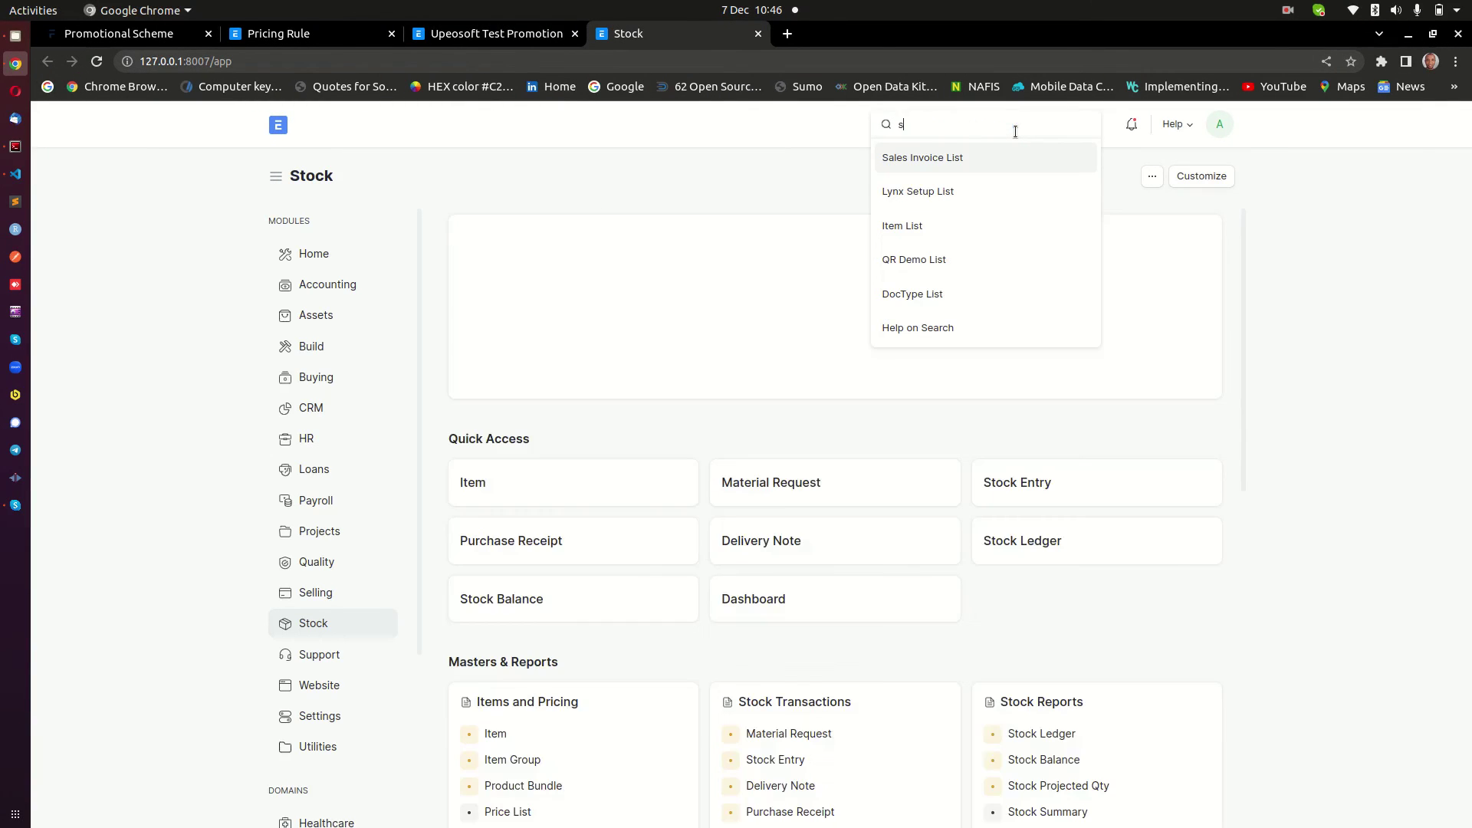
type("ales inv")
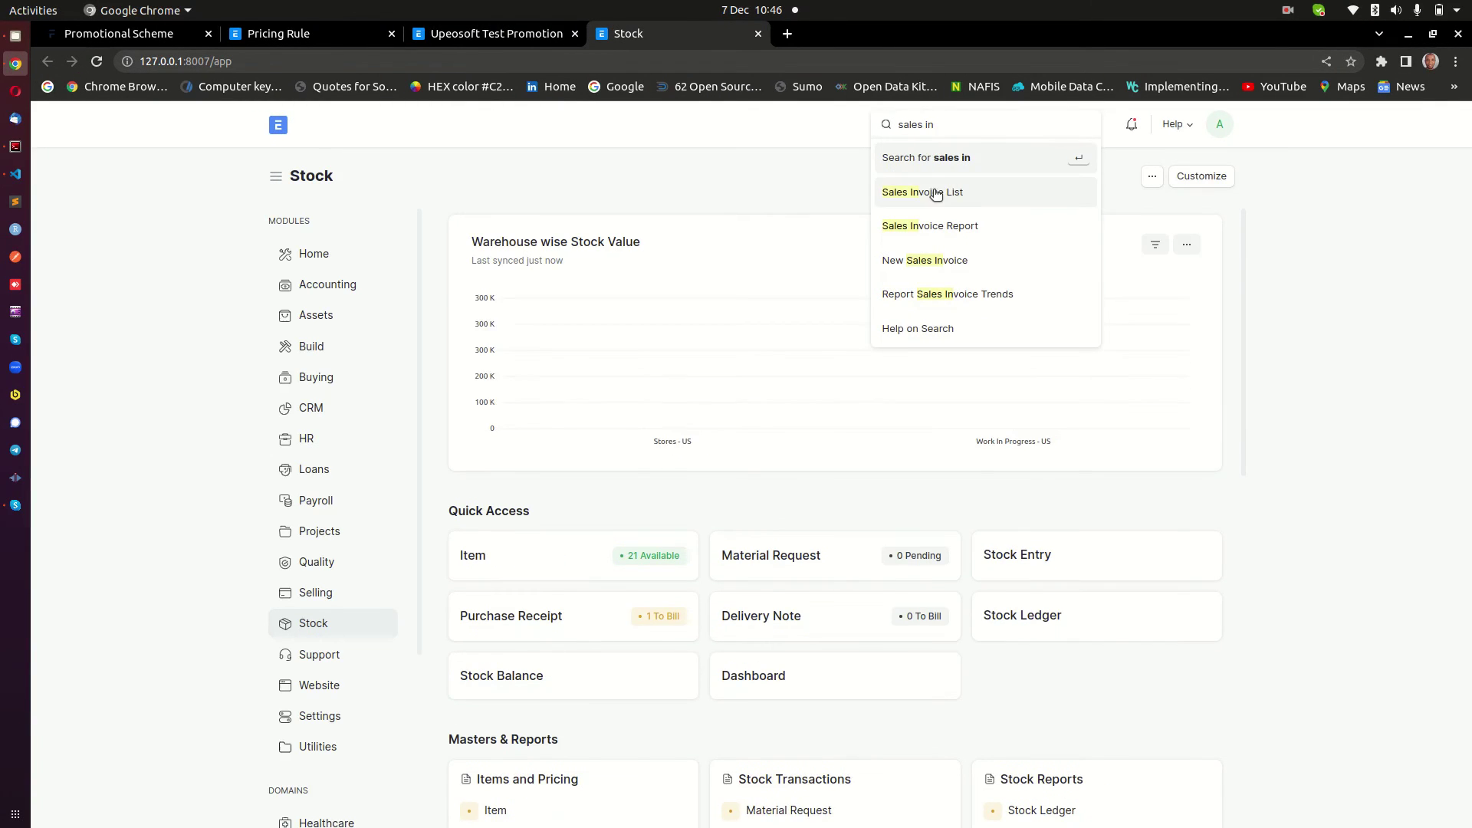
left_click(934, 192)
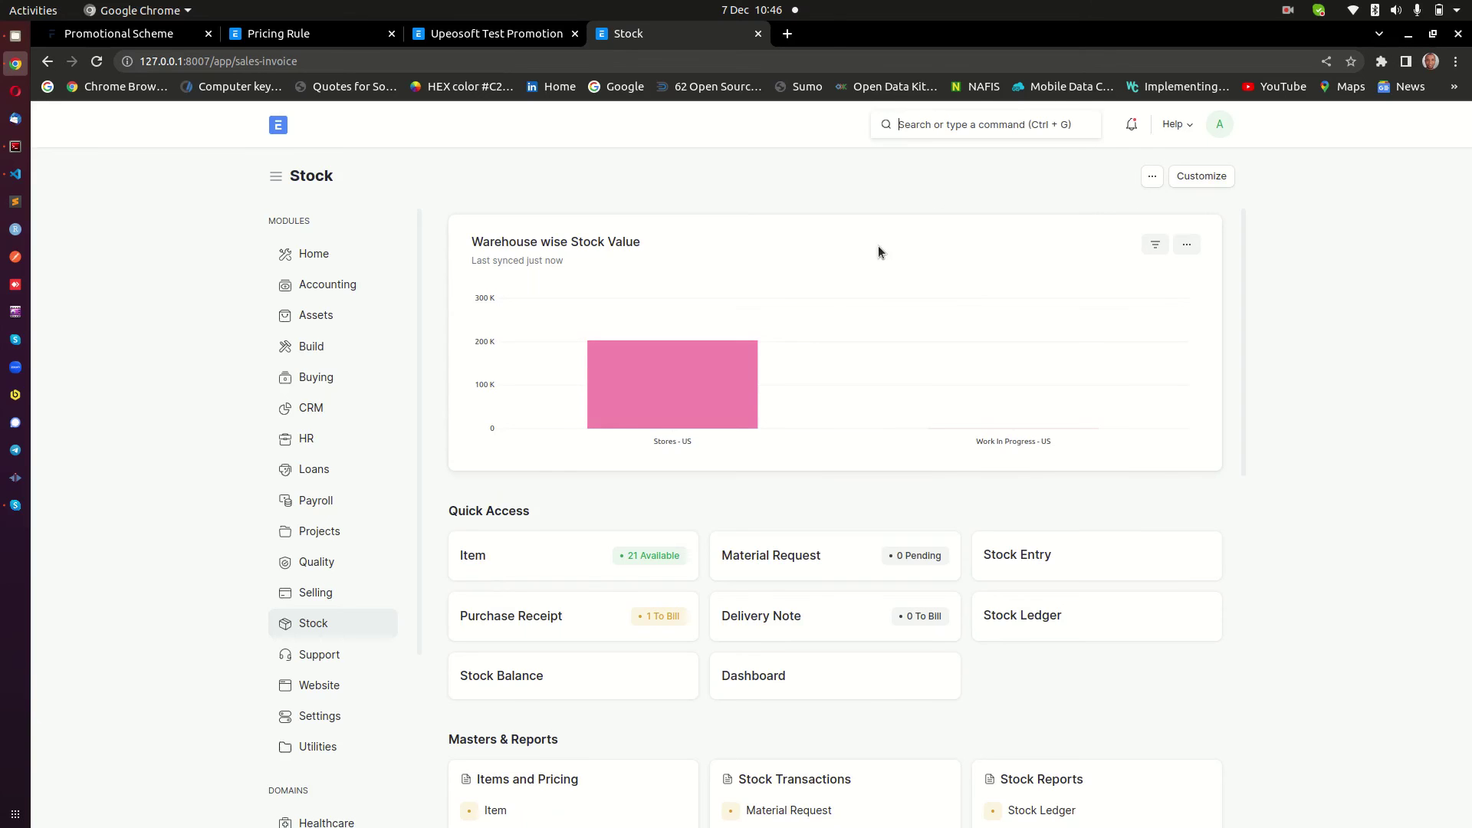
left_click(1173, 181)
Choose Test Customer as the customer of the new sales invoice
left_click(510, 369)
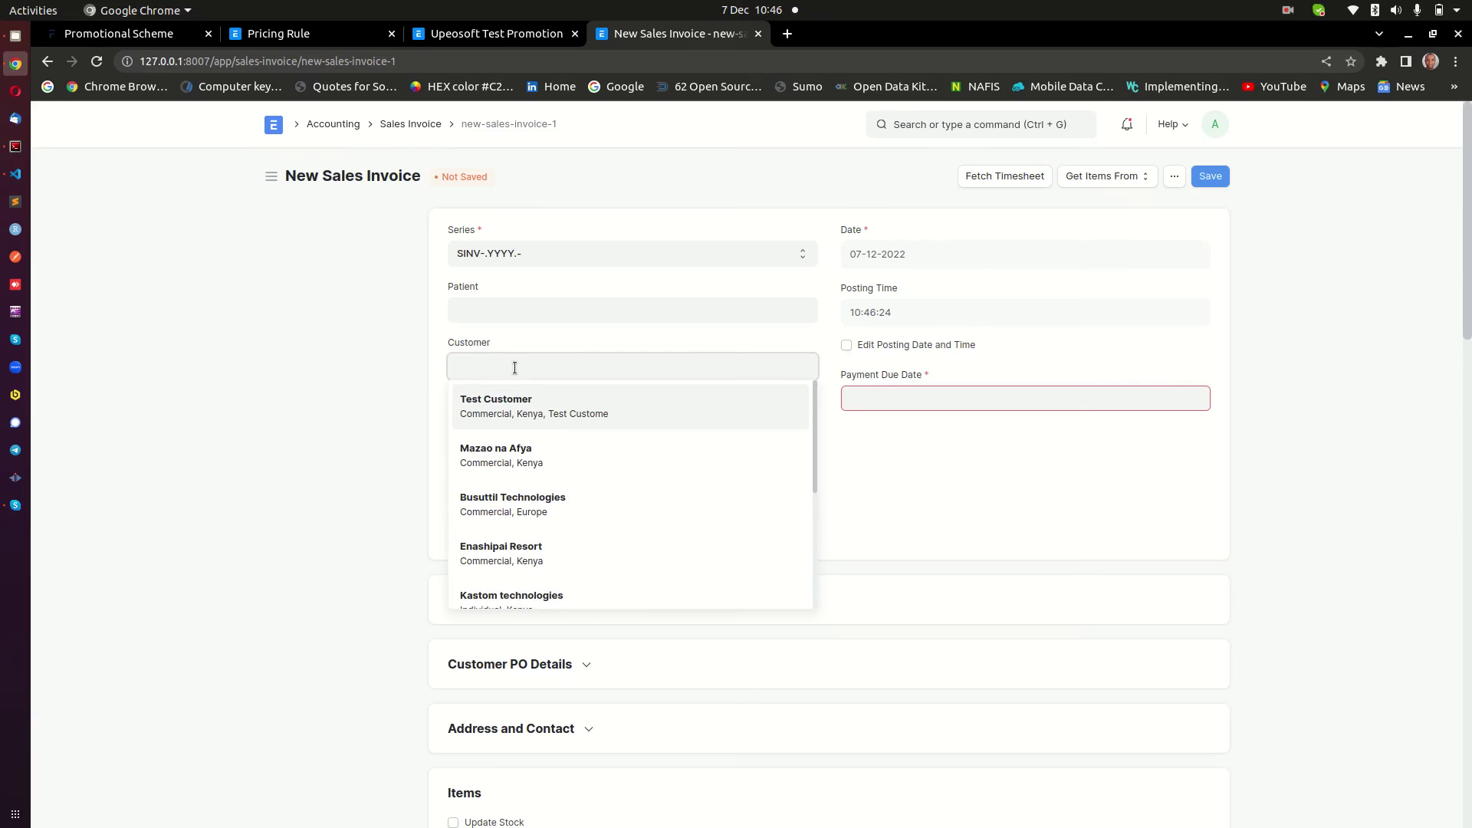
type("tes")
left_click(549, 412)
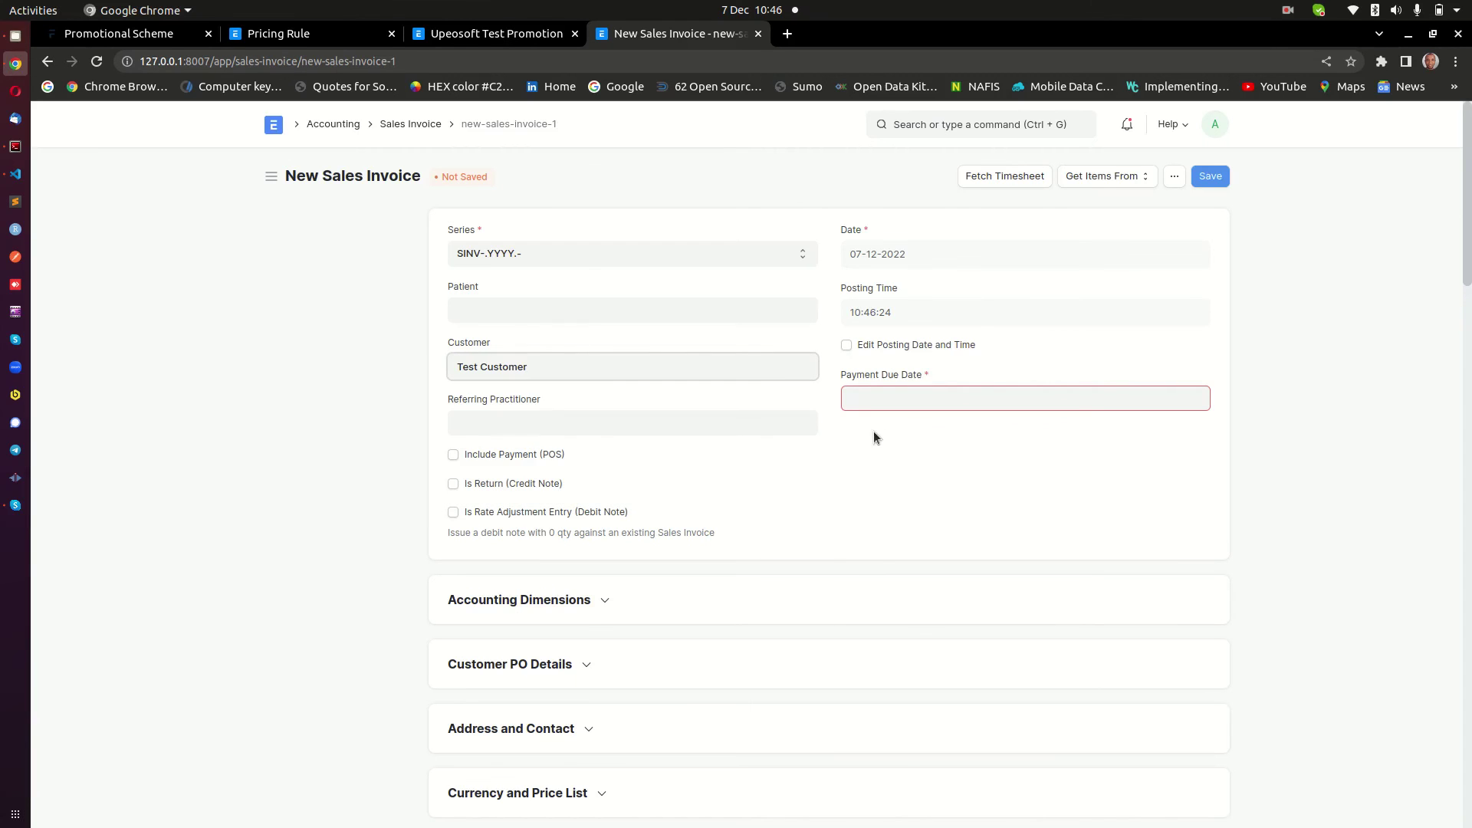
Add Test Item Four to the invoice's items with quantity 4
scroll(806, 356, "down", 7)
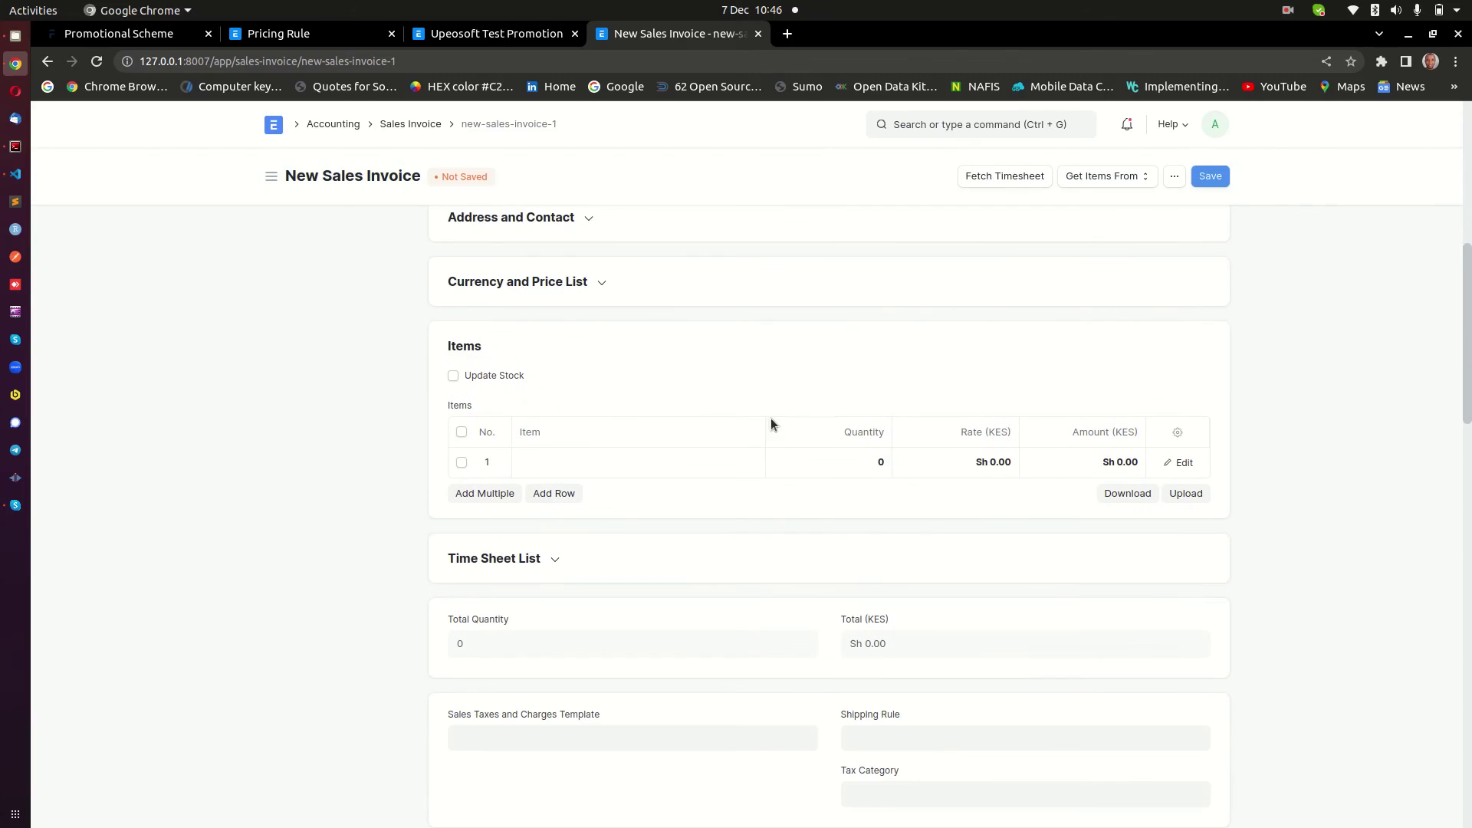
left_click(668, 427)
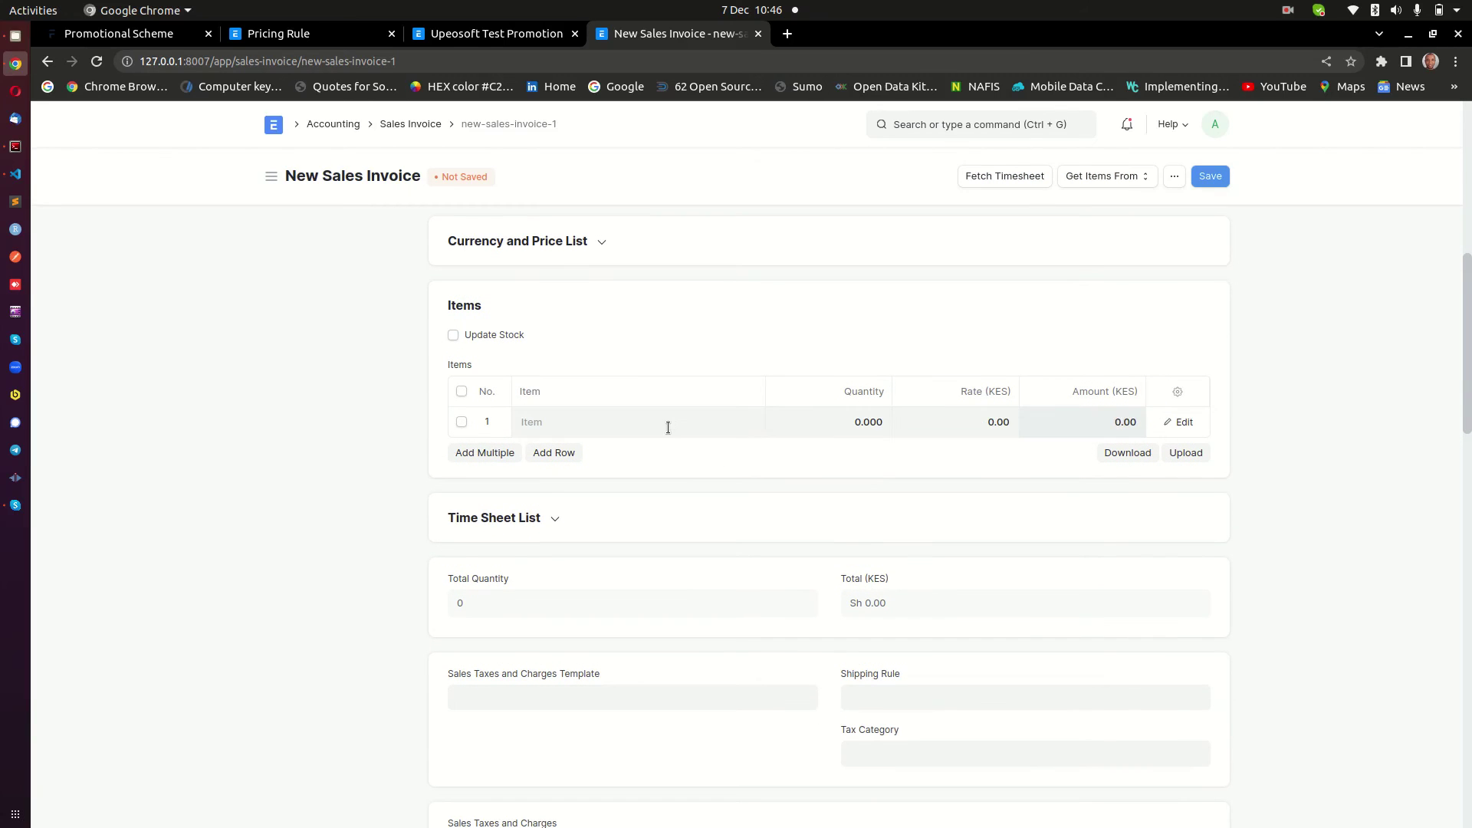
type("four")
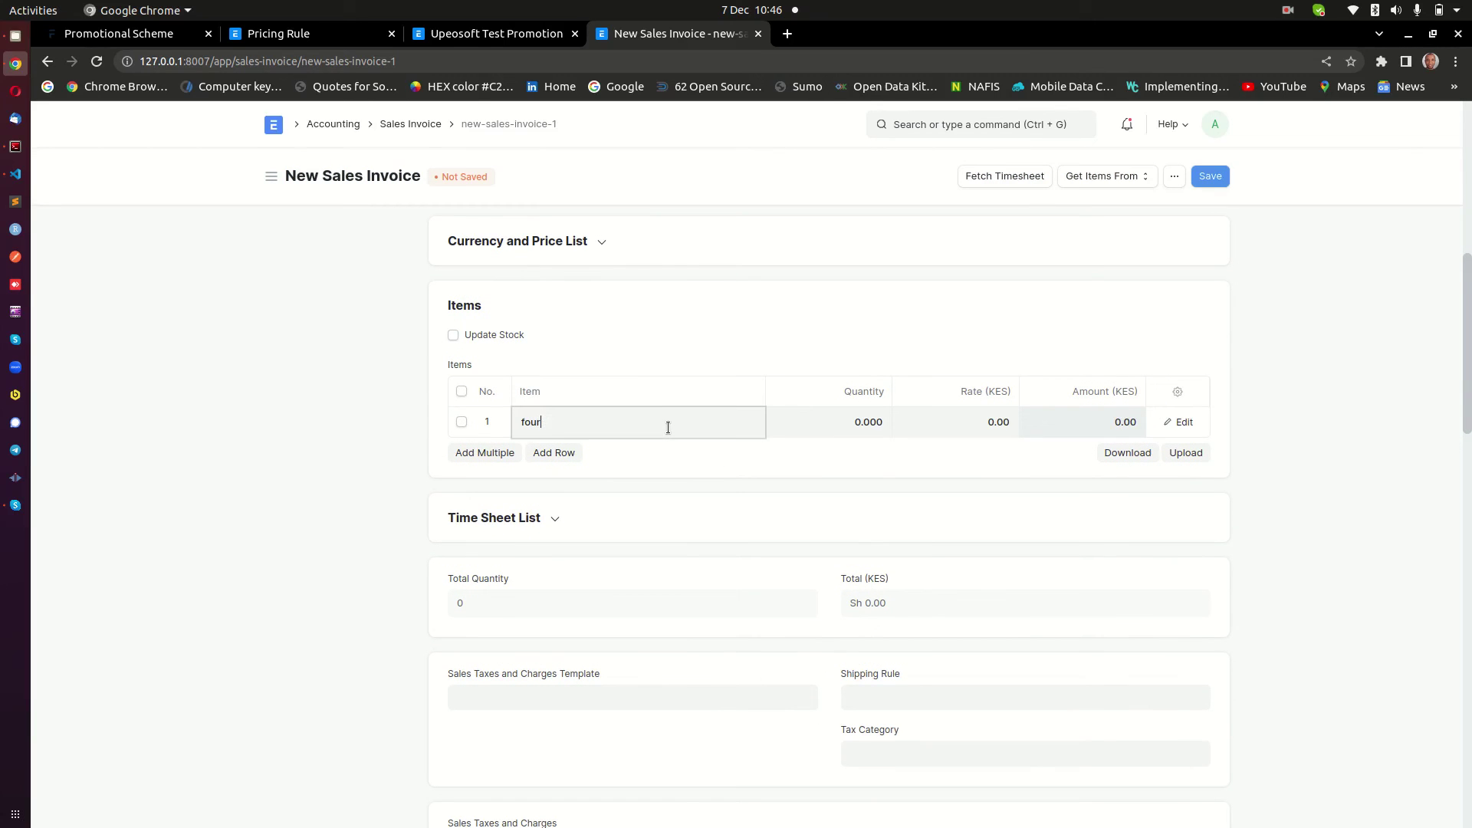
left_click(623, 464)
left_click(818, 428)
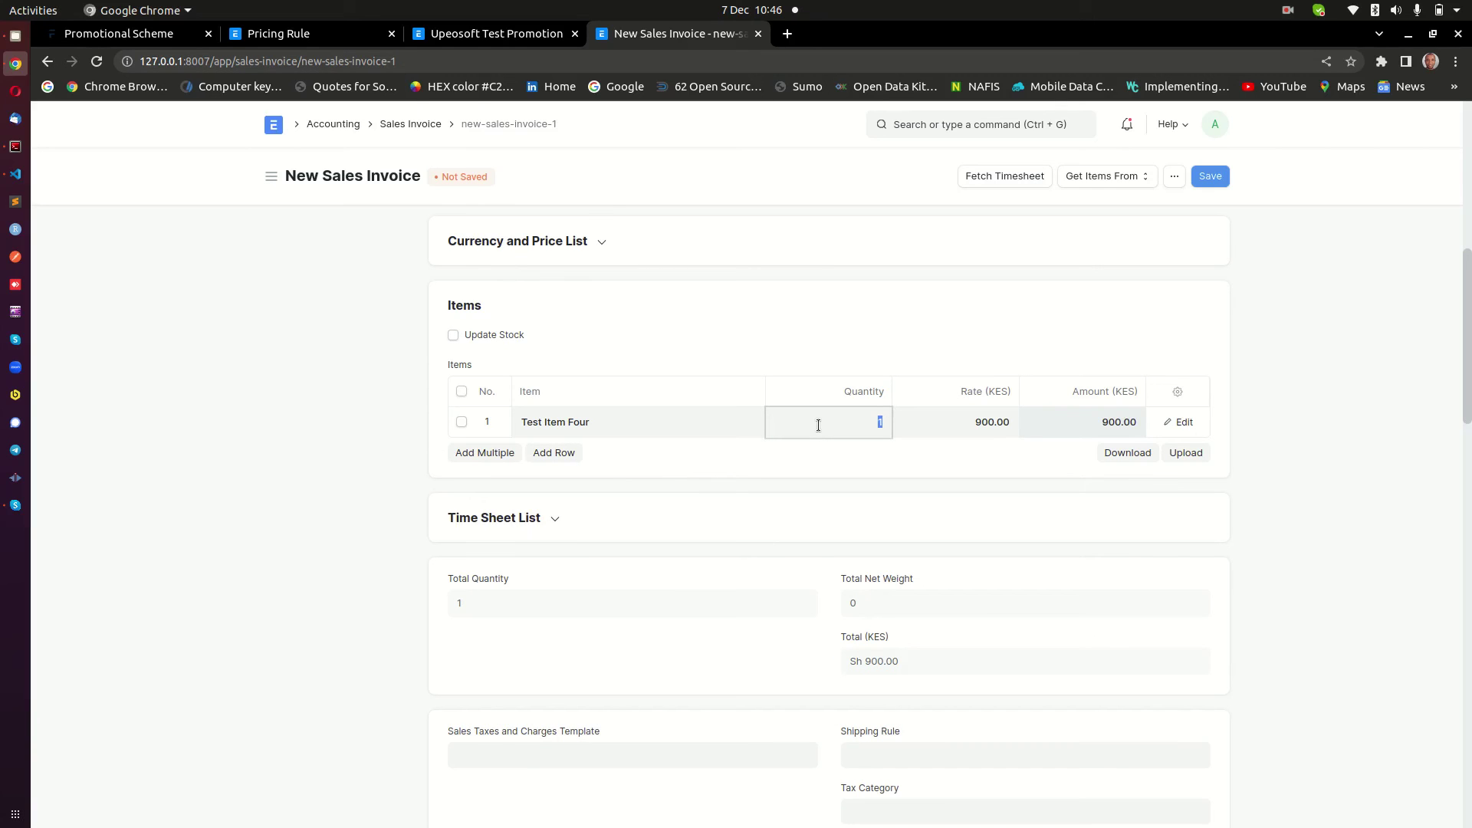
left_click(366, 456)
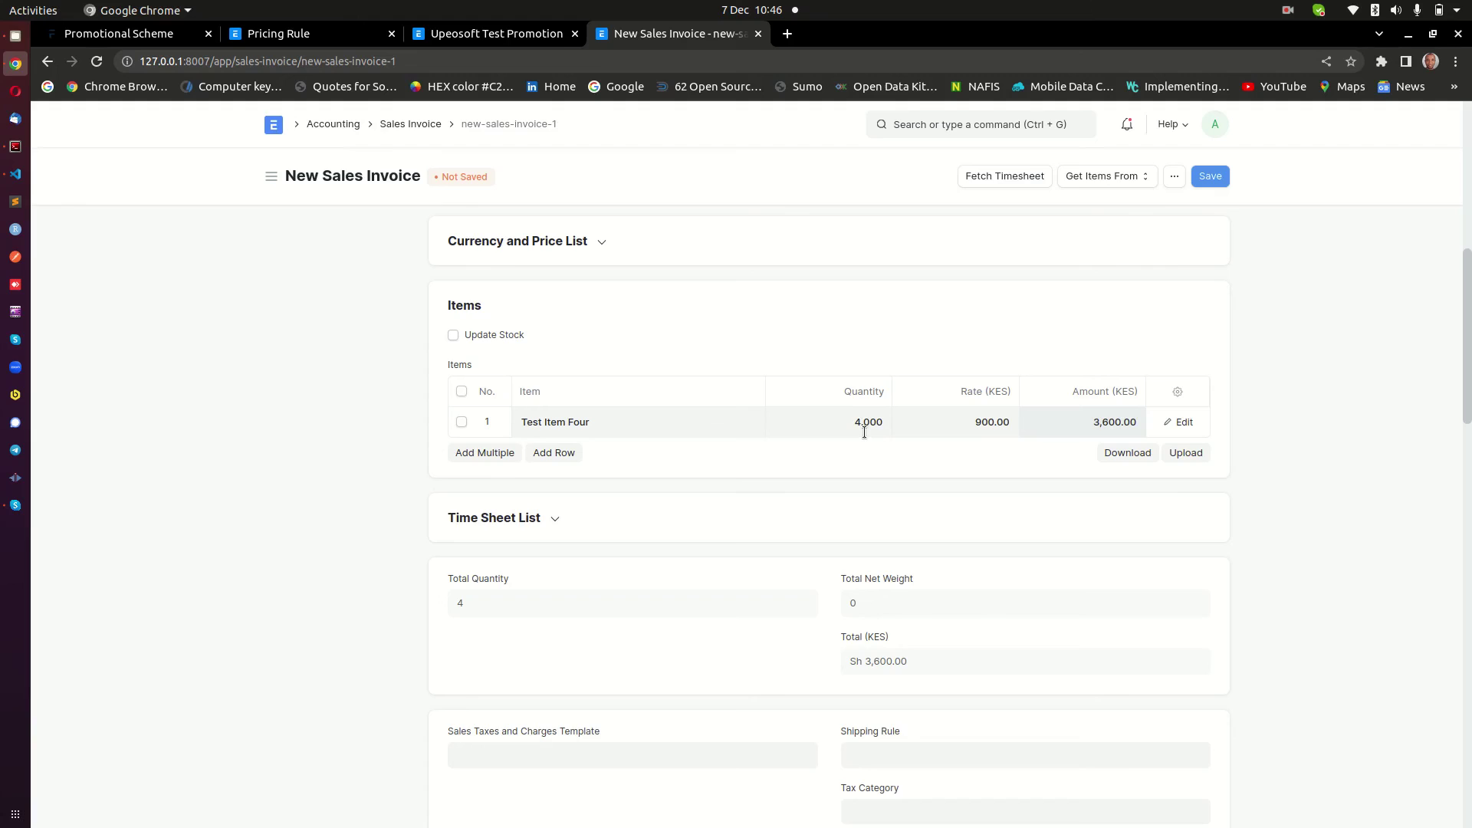
Check the first slab's minimum quantity in the promotional scheme and set the invoice item's quantity to 5
left_click(500, 32)
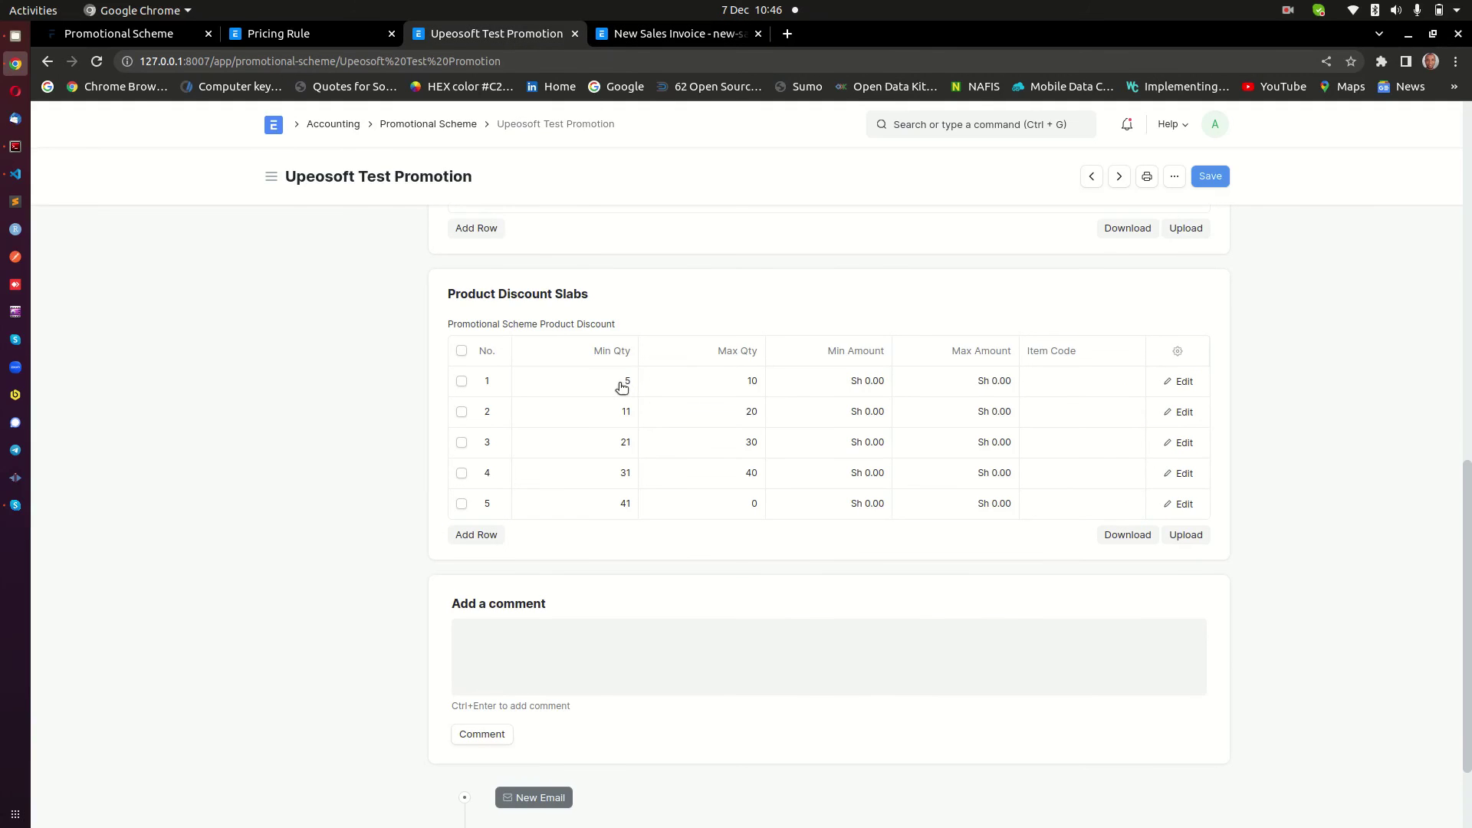
left_click(675, 33)
left_click(847, 420)
type("5")
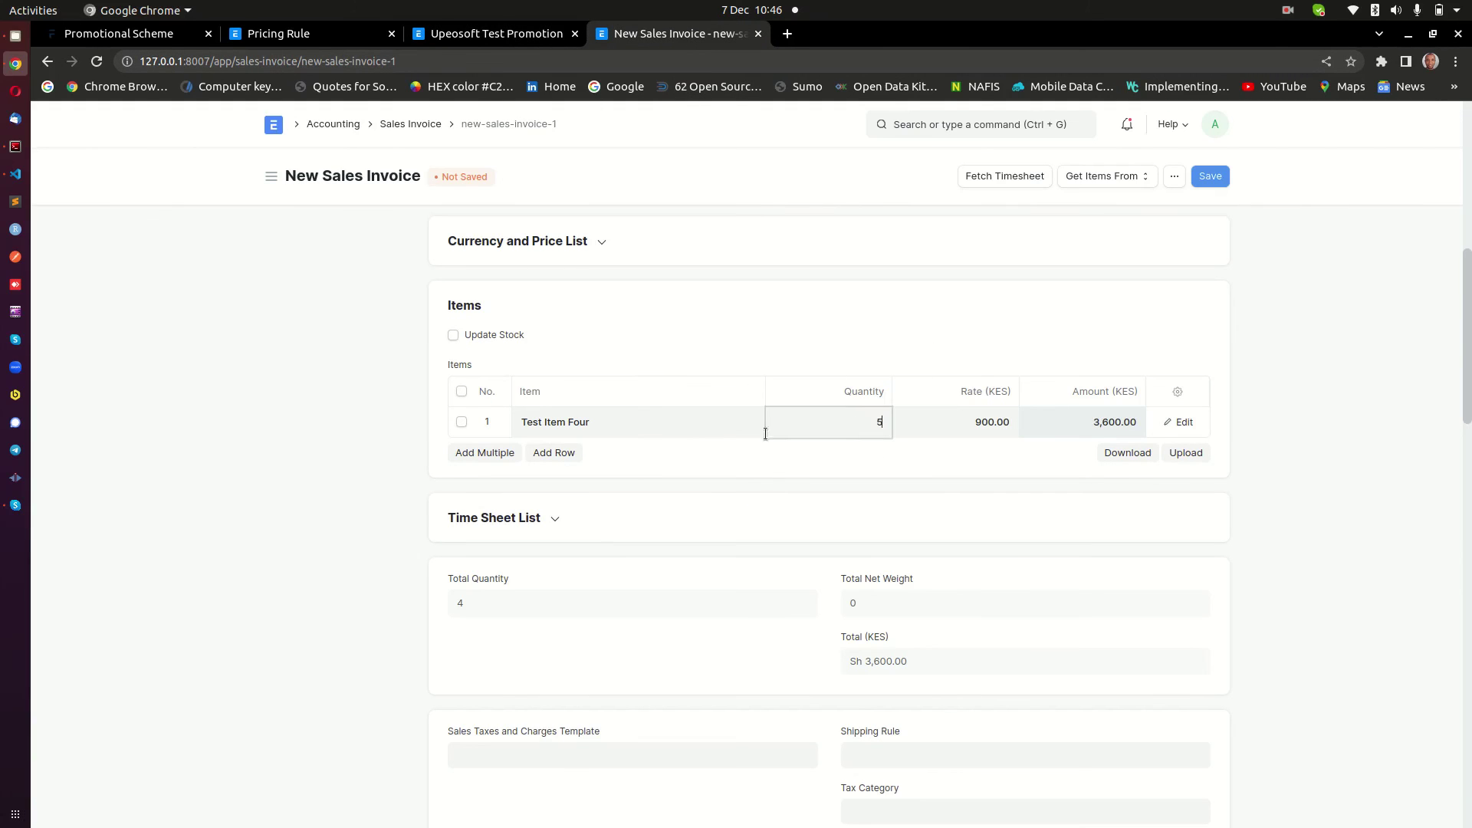
left_click(350, 449)
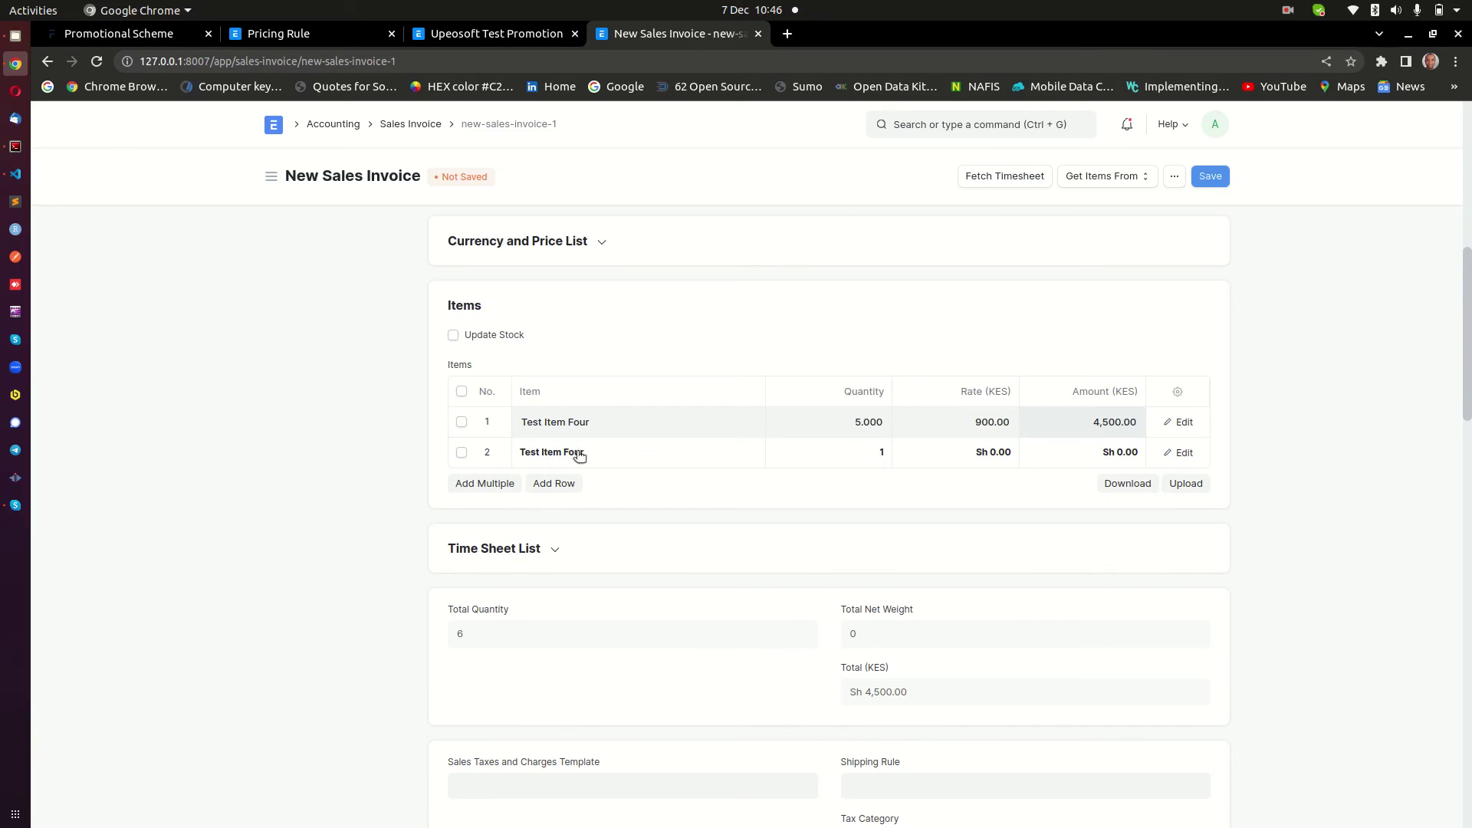
Delete the free item row from the invoice and set Test Item Four's quantity to 10
left_click(461, 452)
left_click(467, 481)
left_click(833, 419)
left_click(315, 445)
Delete the free item row and test the second slab by setting Test Item Four's quantity to 11
left_click(461, 453)
left_click(471, 483)
key("ctrl+a")
type("11")
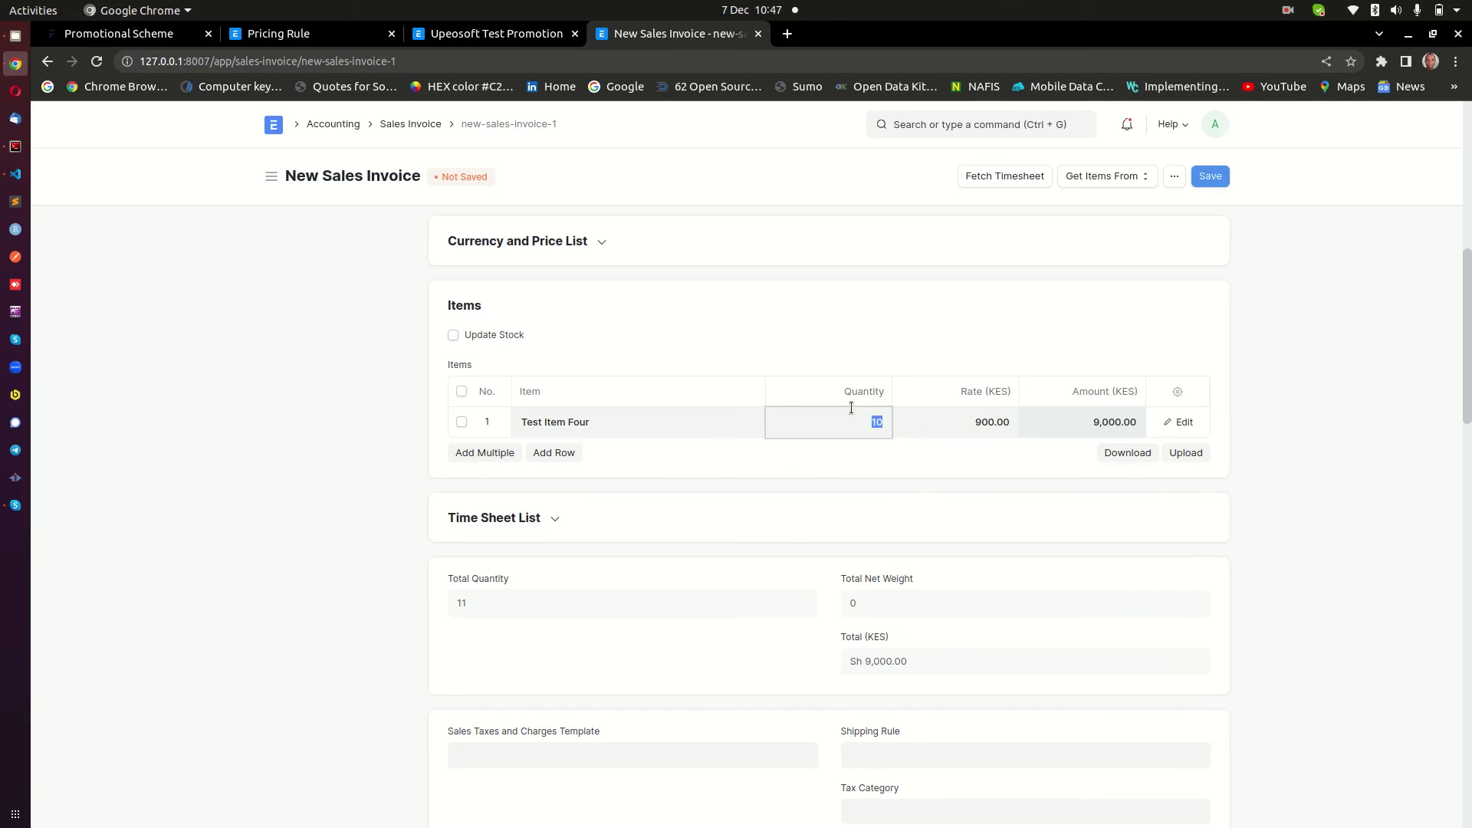
left_click(330, 450)
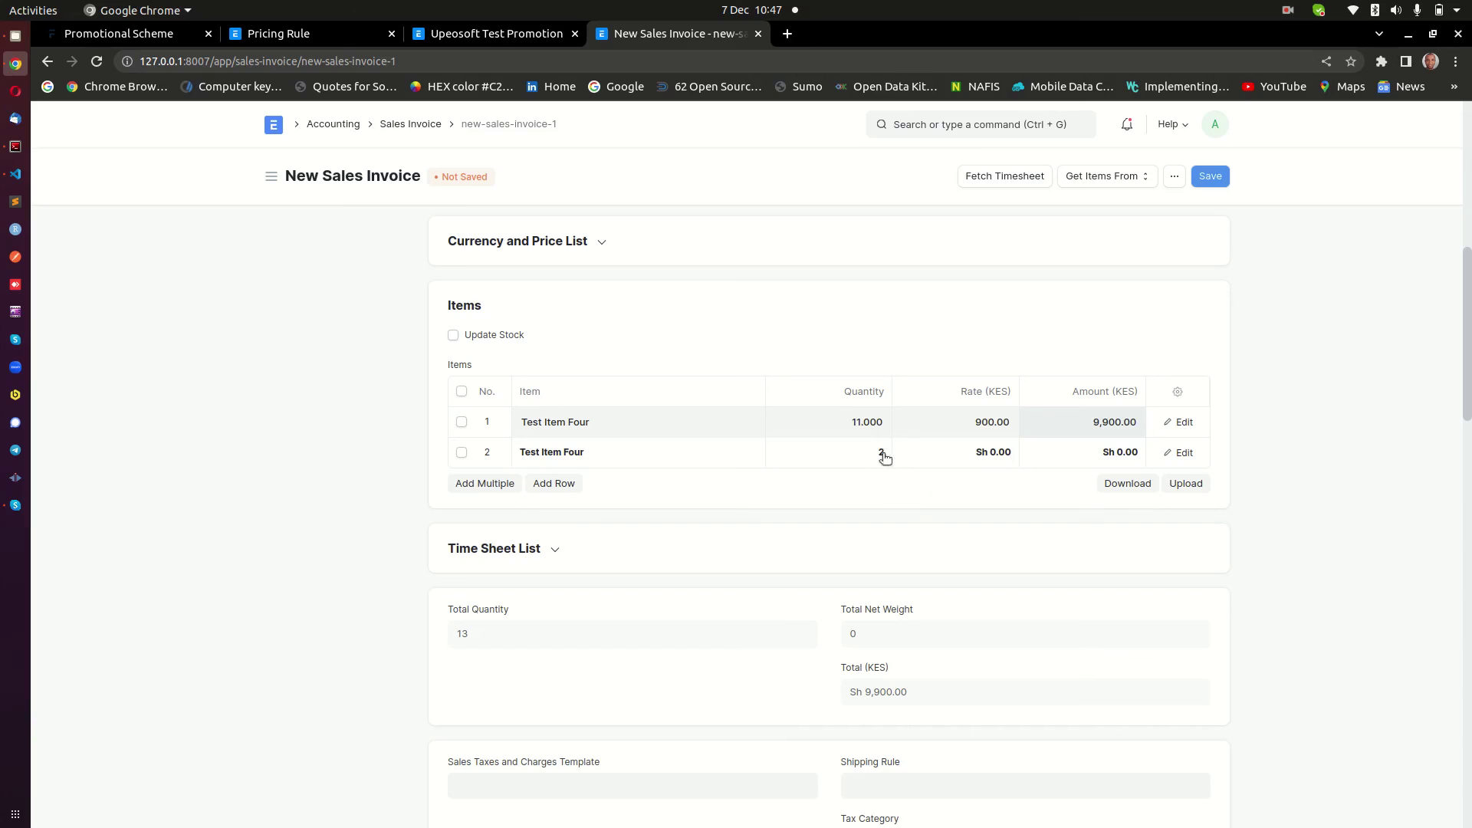
Delete the free item row and test the third slab by setting Test Item Four's quantity to 27
left_click(461, 453)
left_click(469, 482)
left_click(811, 417)
type("21")
left_click(154, 480)
Delete the free item row and test the fourth slab by setting Test Item Four's quantity to 34
left_click(461, 453)
left_click(469, 482)
left_click(833, 418)
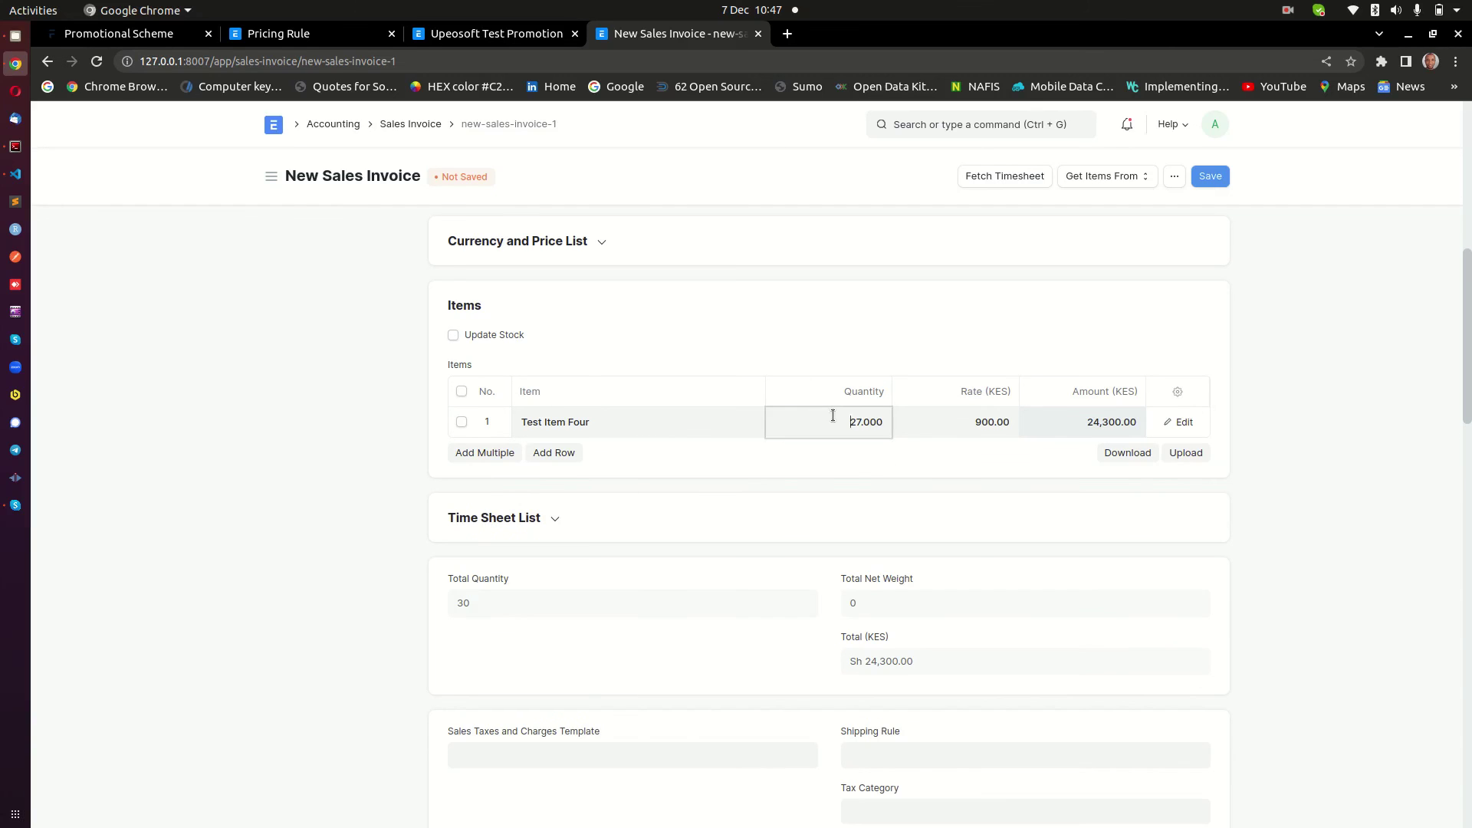
type("34")
left_click(351, 458)
Delete the free item row and test the fifth slab by setting Test Item Four's quantity to 49
left_click(461, 452)
left_click(471, 484)
left_click(826, 425)
type("49")
left_click(310, 458)
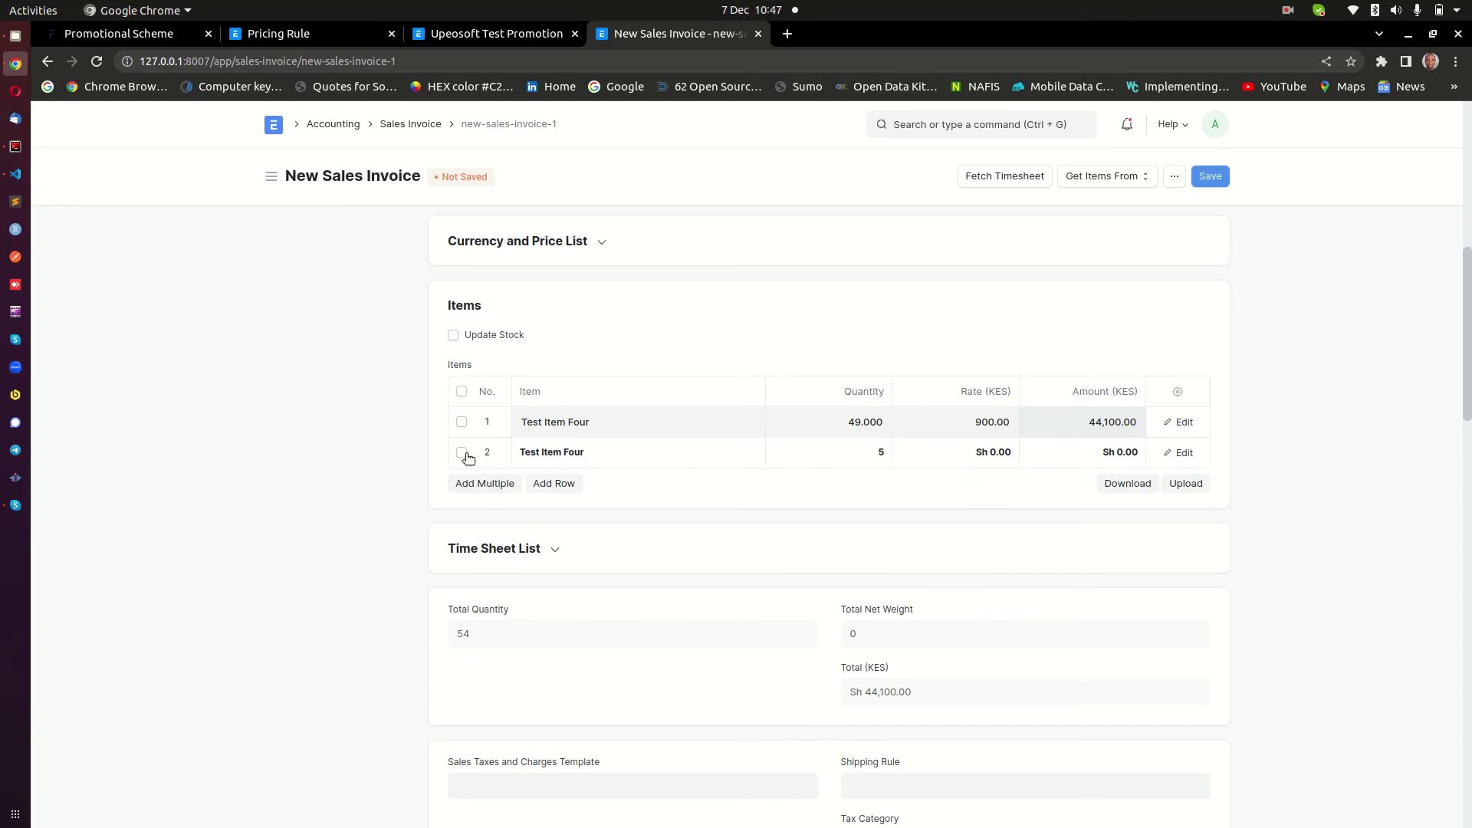
Delete the free item row and test the unlimited upper slab by setting Test Item Four's quantity to 340
left_click(463, 454)
left_click(470, 484)
left_click(804, 426)
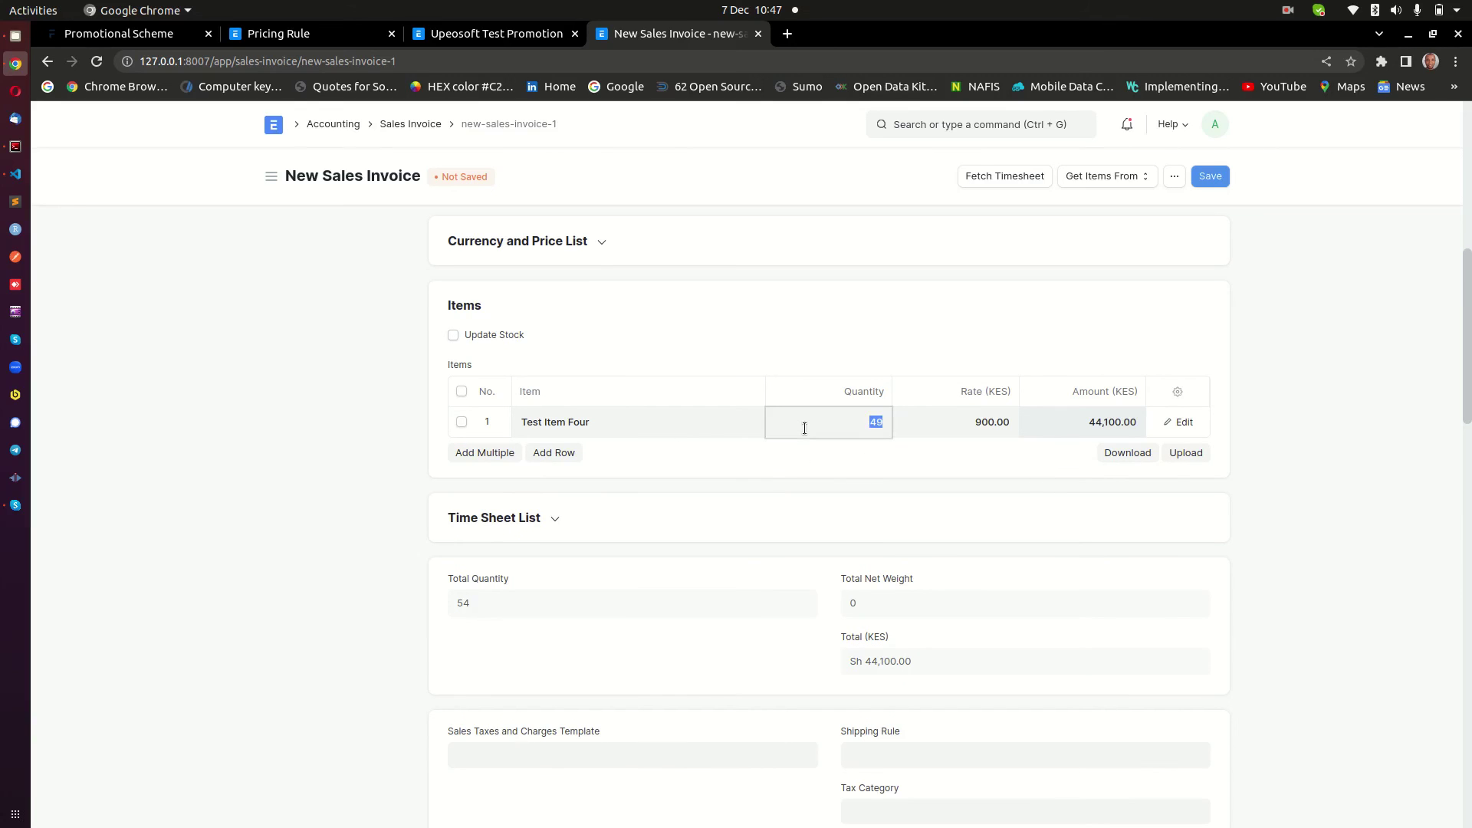
type("345")
left_click(359, 462)
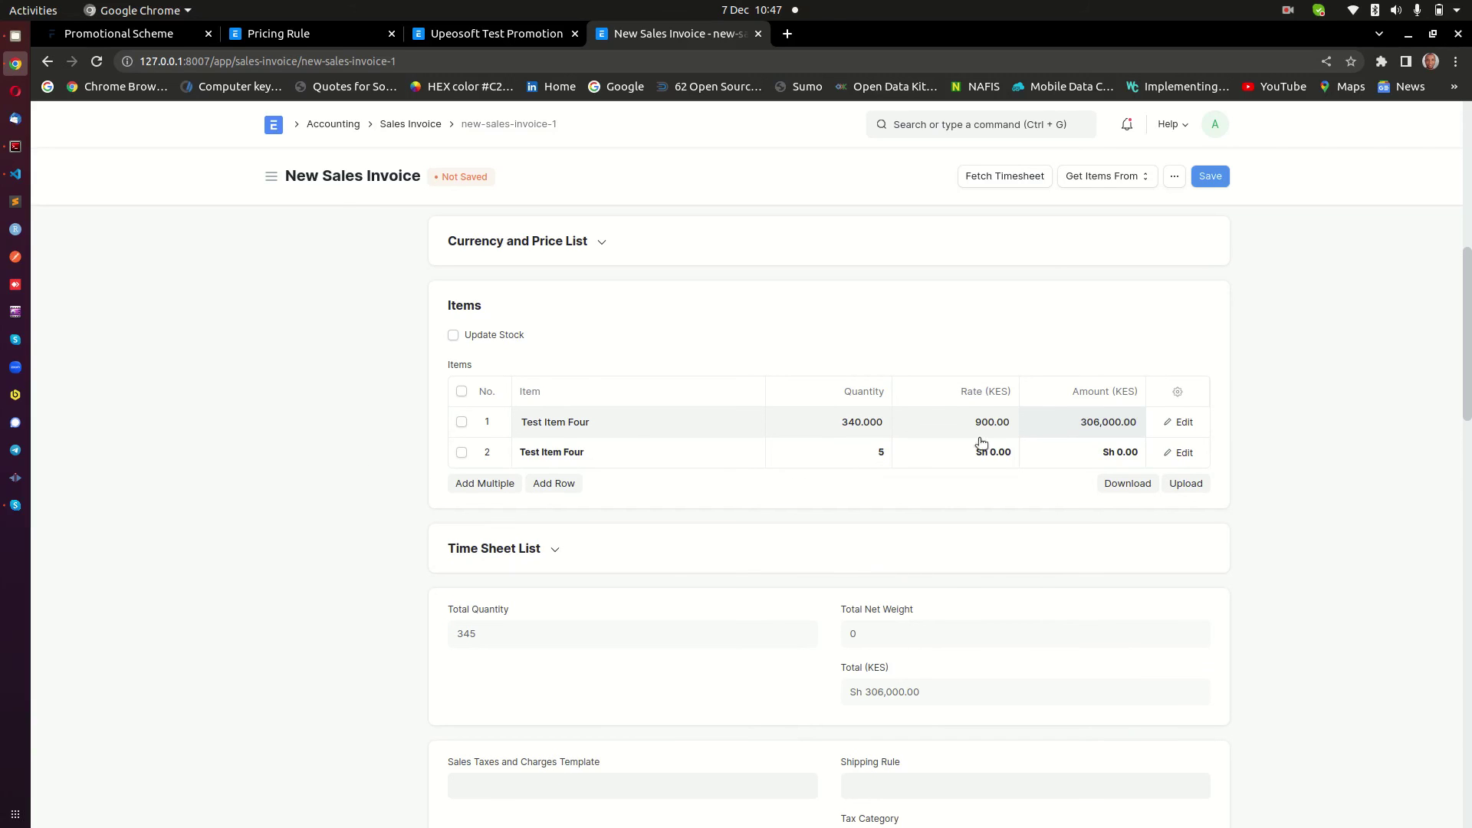
Examine the free item row's rate, free-item flag and accounting details, then review the invoice's taxes and totals
left_click(1185, 452)
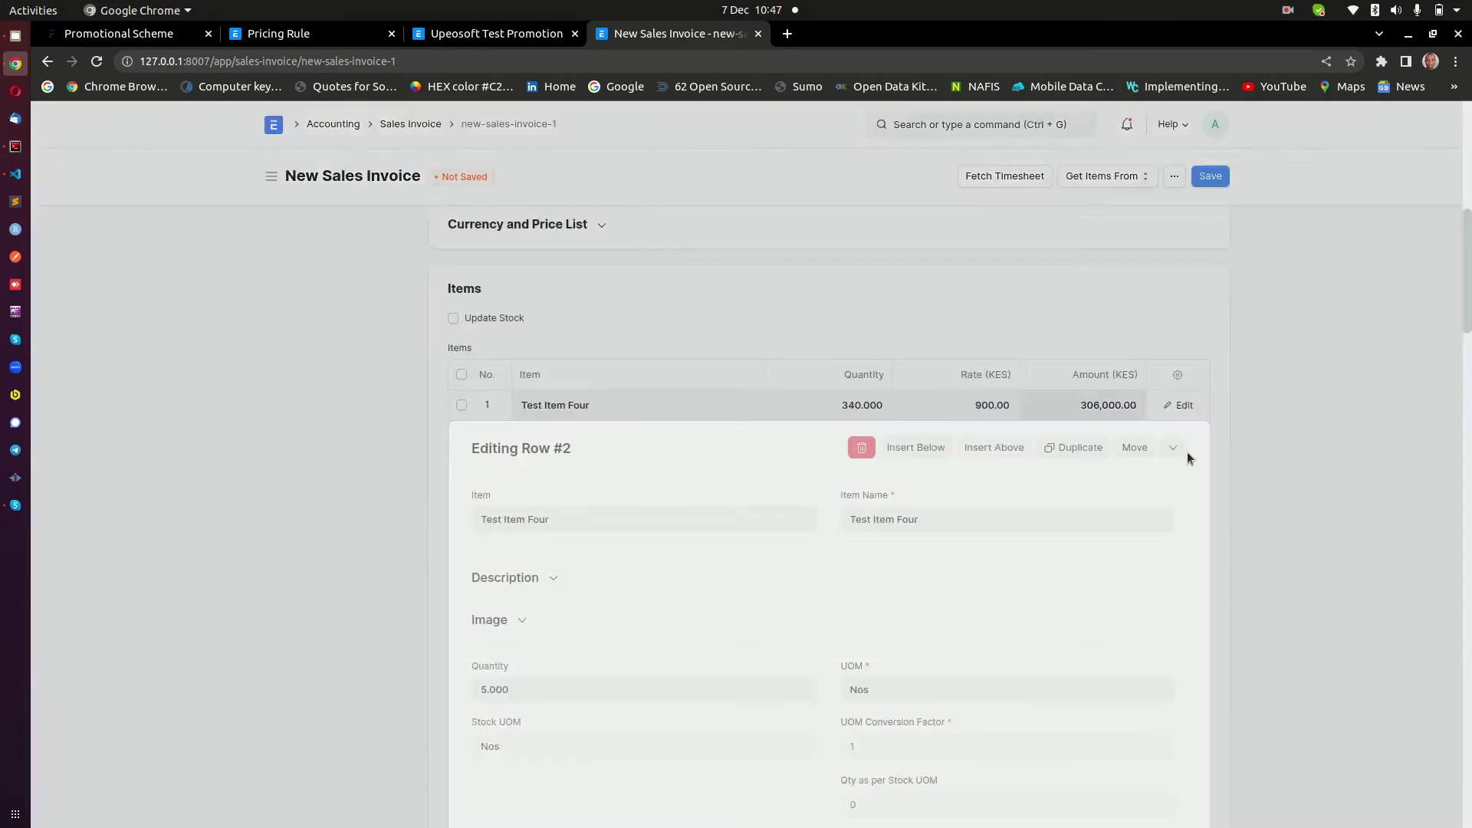
scroll(629, 481, "down", 7)
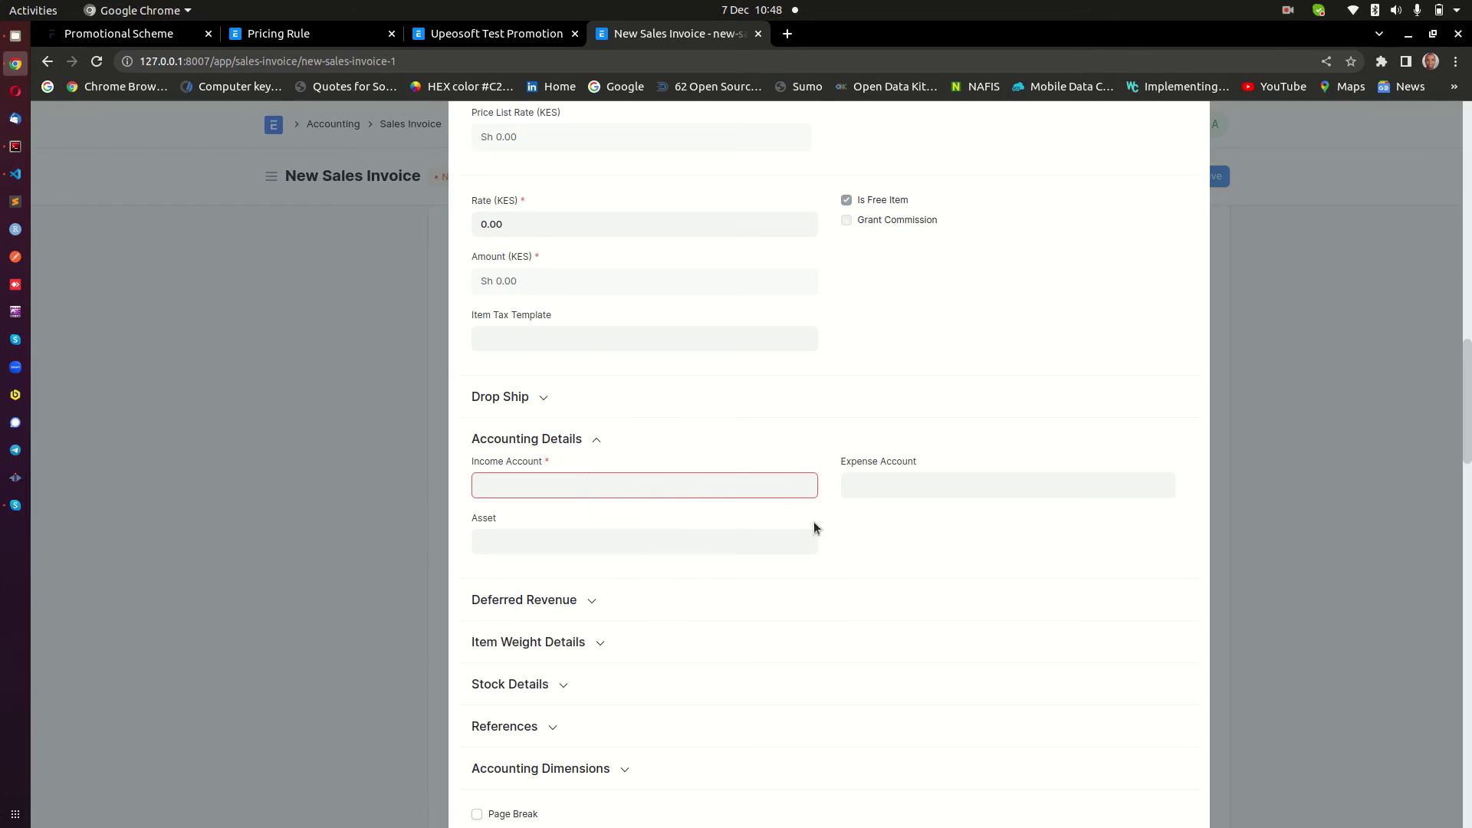
scroll(793, 531, "up", 5)
left_click(310, 503)
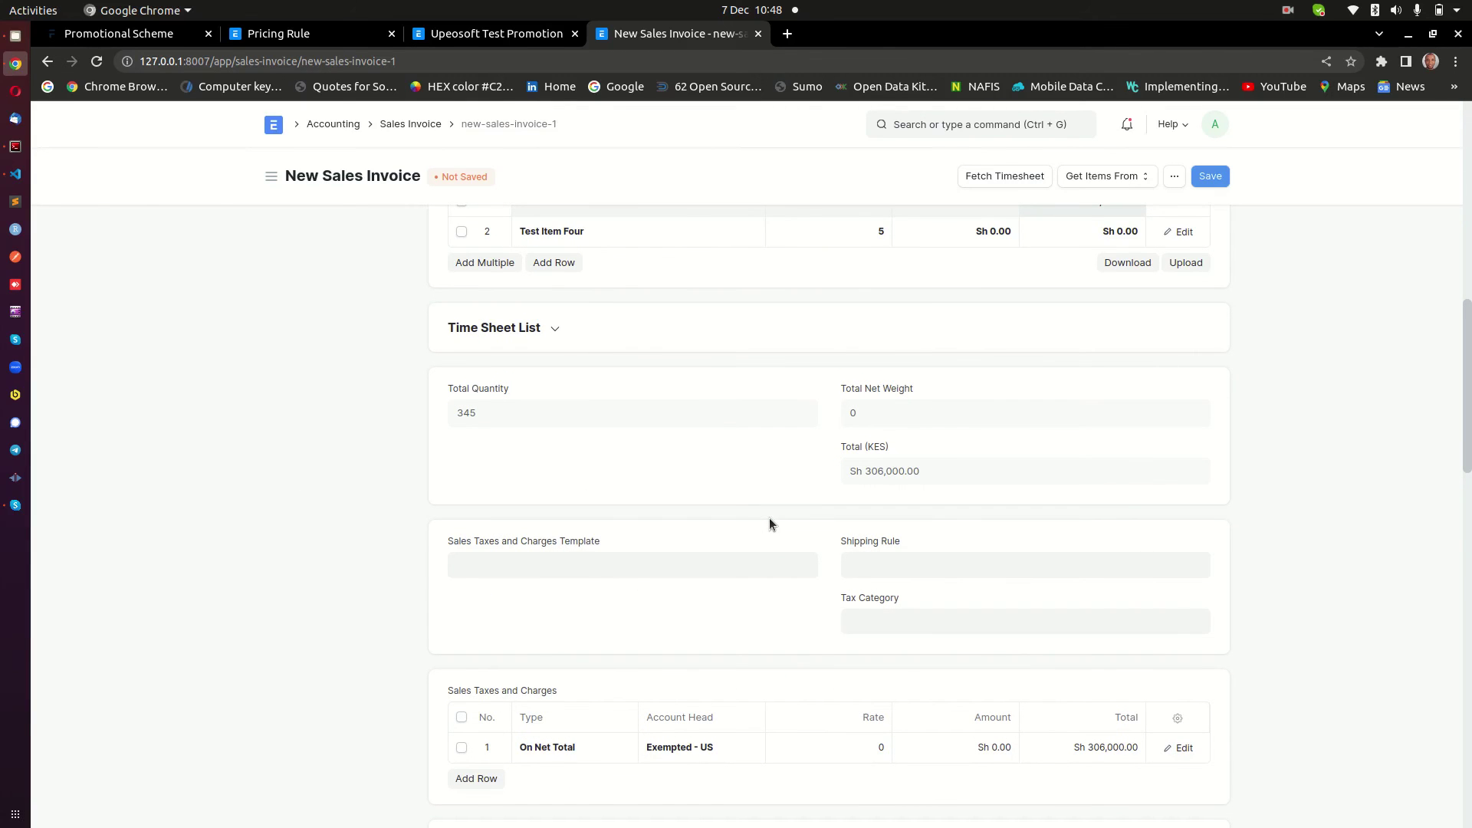
scroll(770, 520, "down", 7)
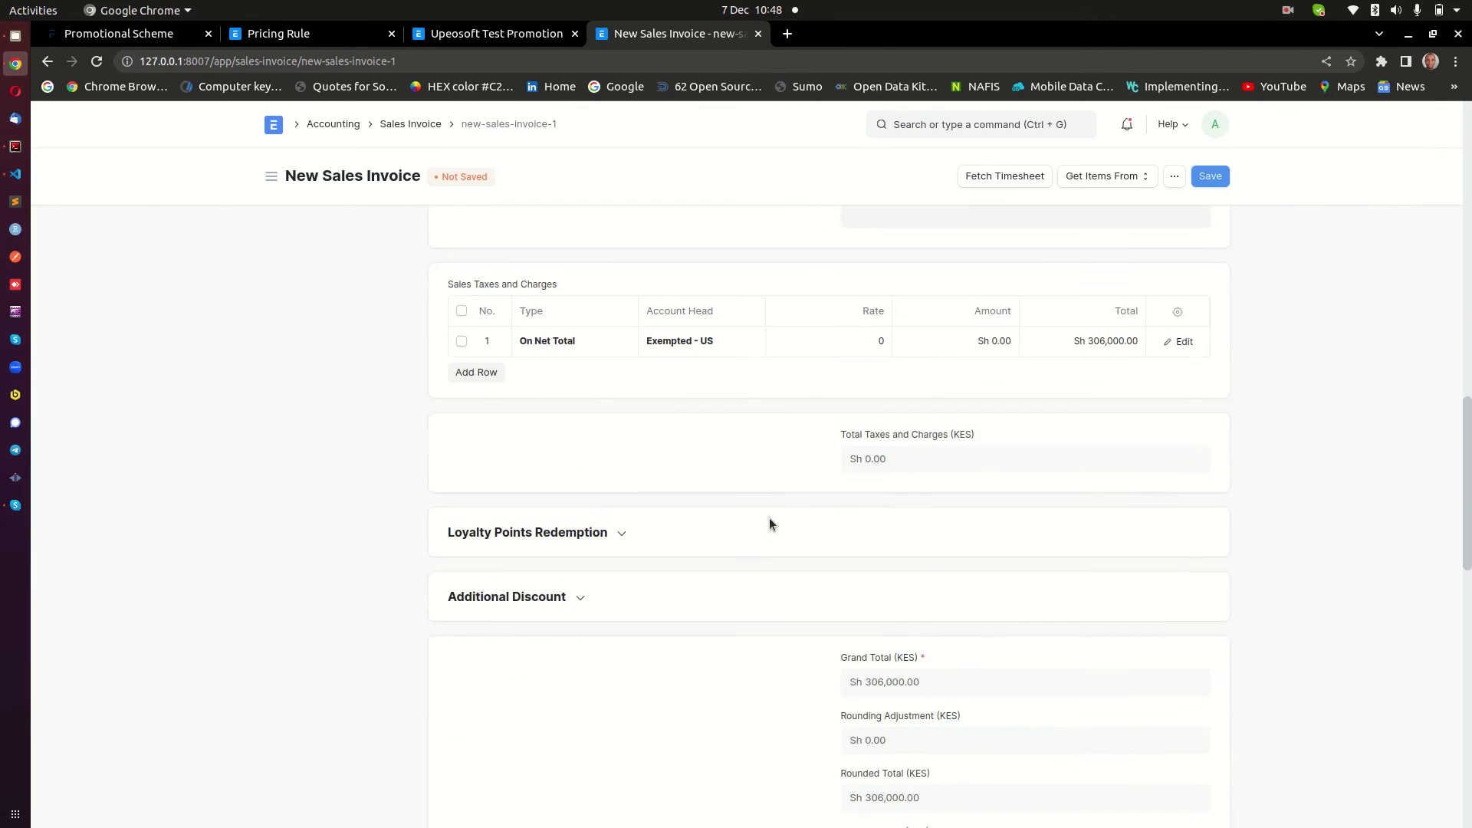
scroll(770, 519, "up", 3)
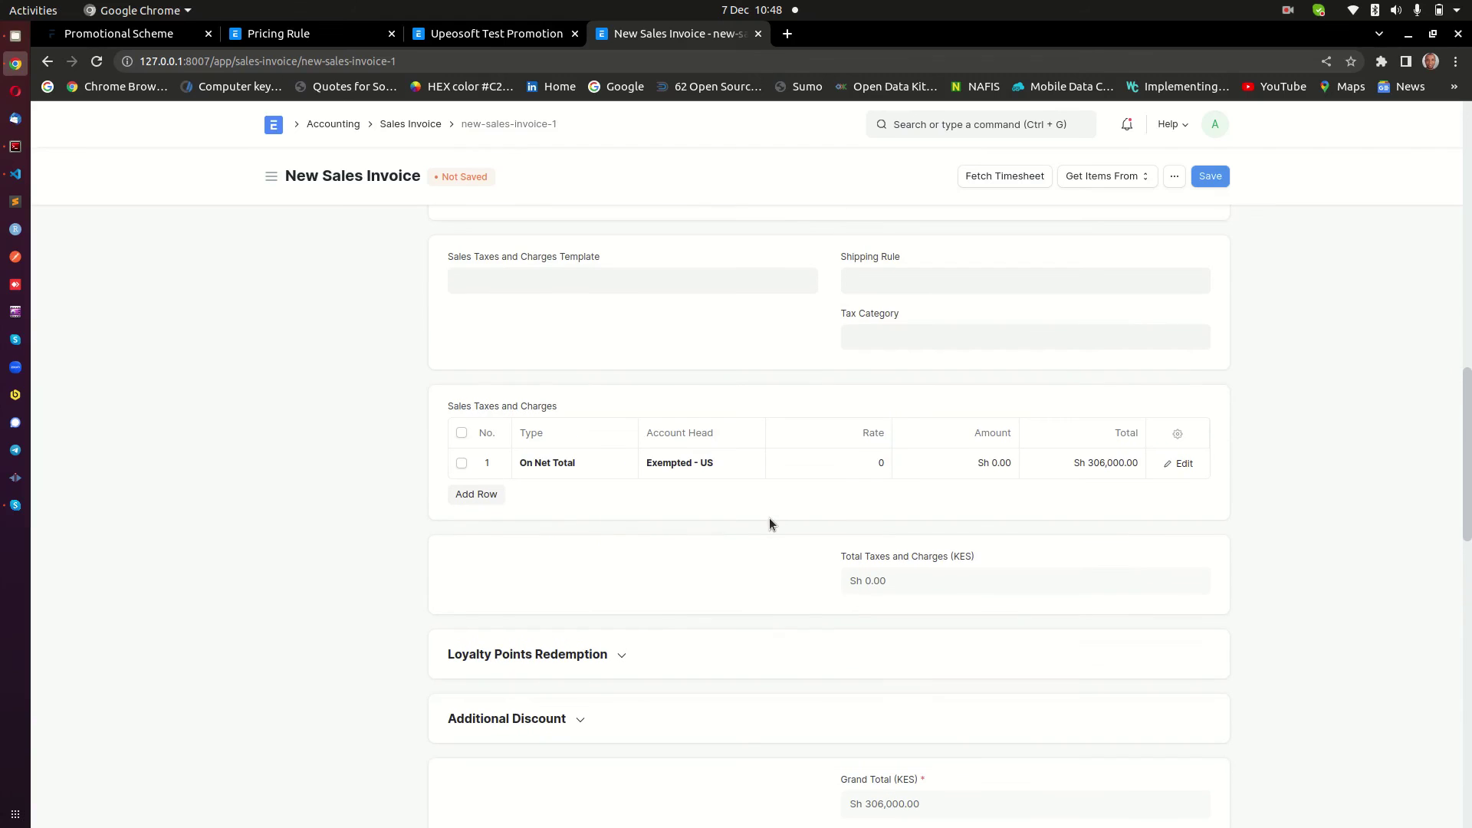
scroll(770, 521, "up", 3)
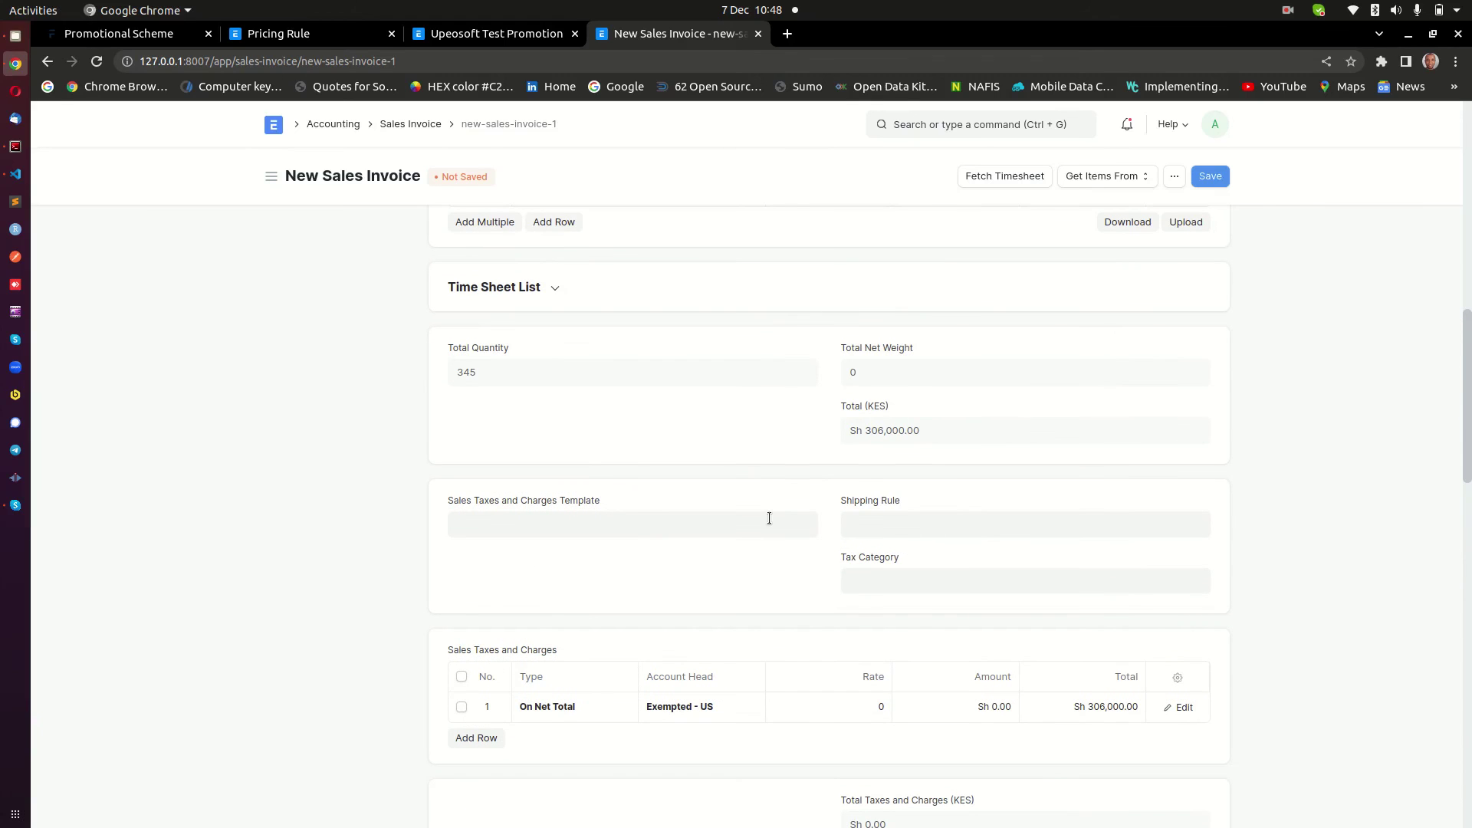